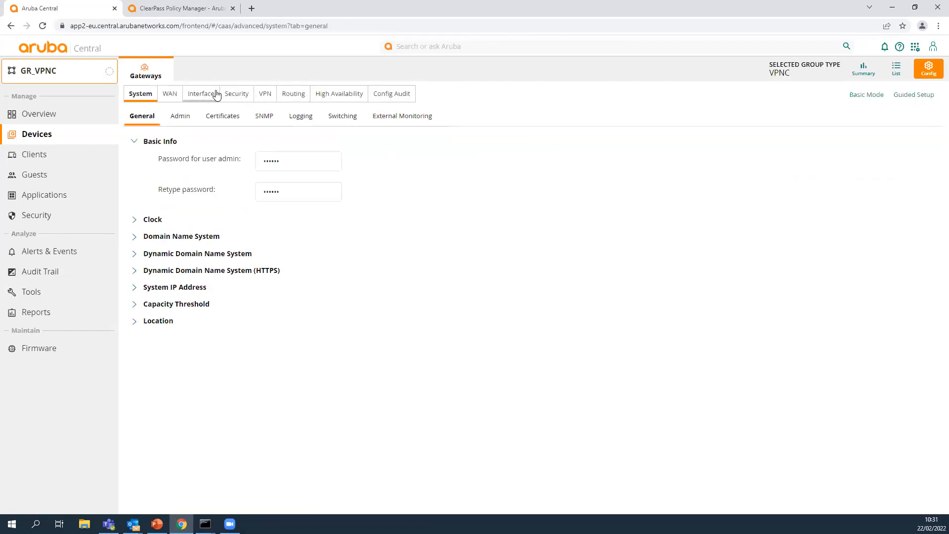
Examine the GR_VPNC group's gateway pool pool_vpnc_systemip and open the blank form for adding a new gateway pool.
click(200, 94)
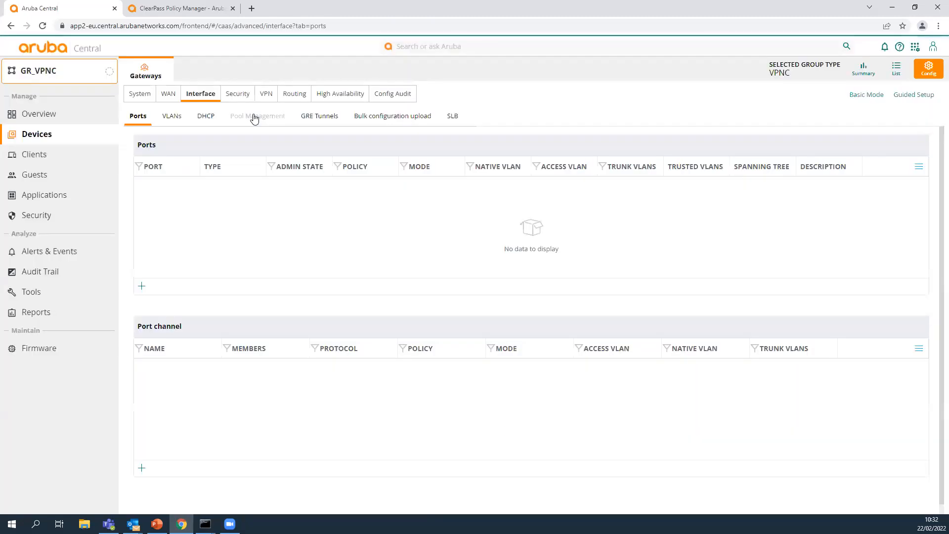
click(254, 119)
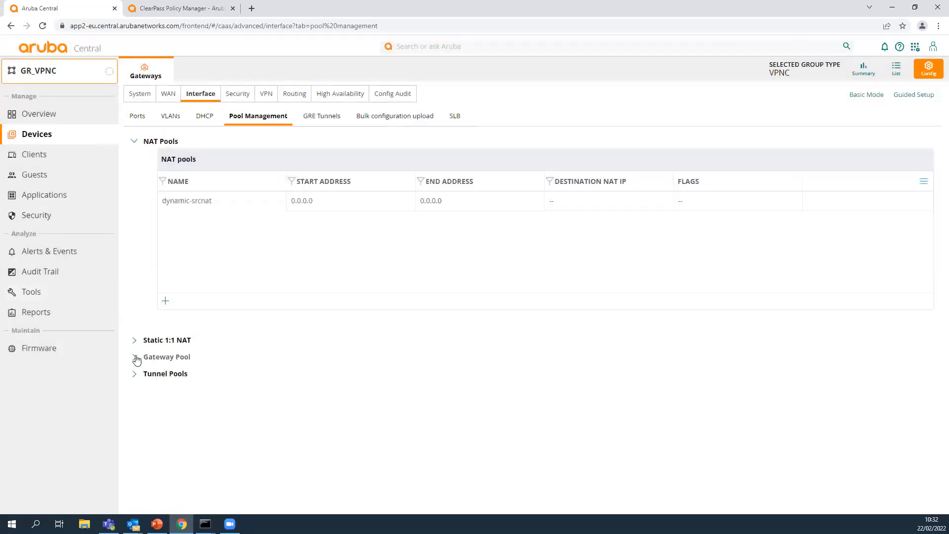
click(134, 357)
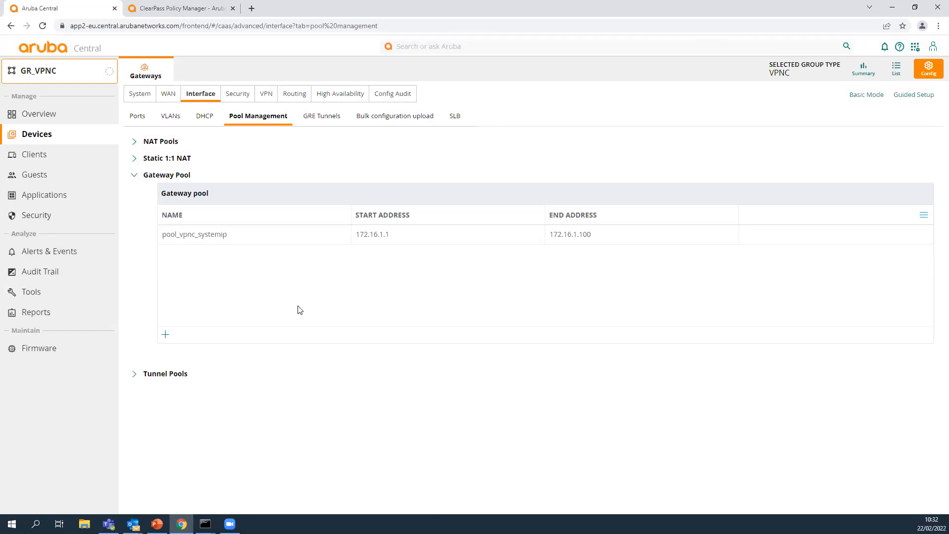
click(611, 237)
click(165, 336)
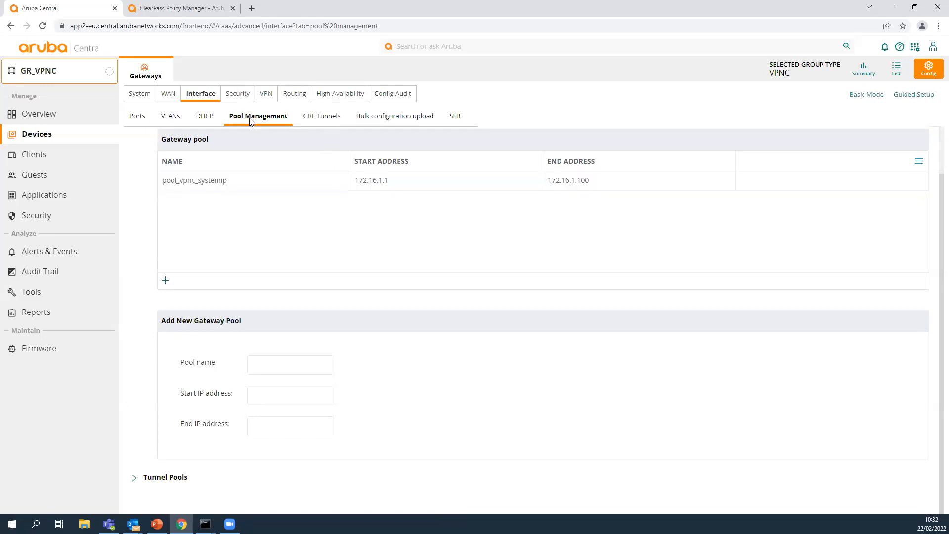
scroll(303, 220, up, 1)
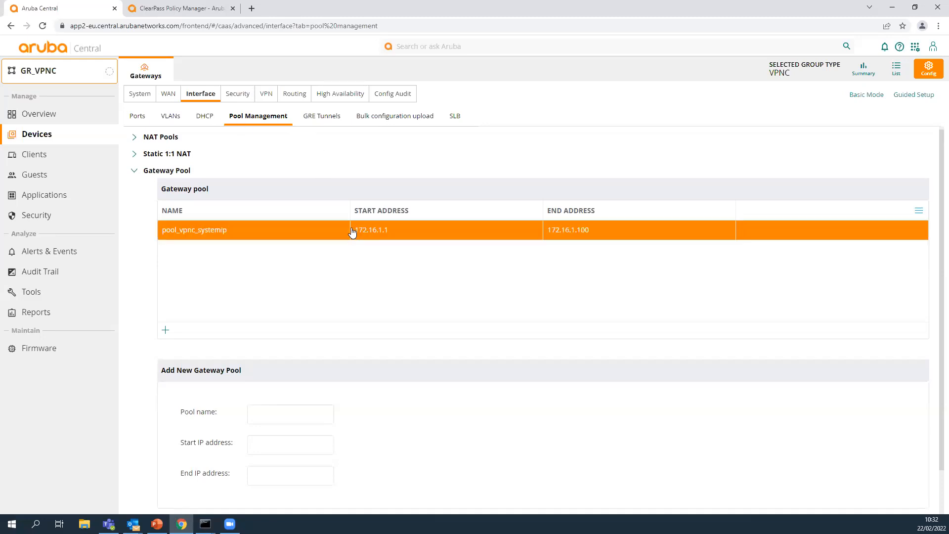
Inspect the IPv4 address assignment of VLAN ID 1500 under VLAN_1500_SystemIP in the group's interface configuration.
click(173, 115)
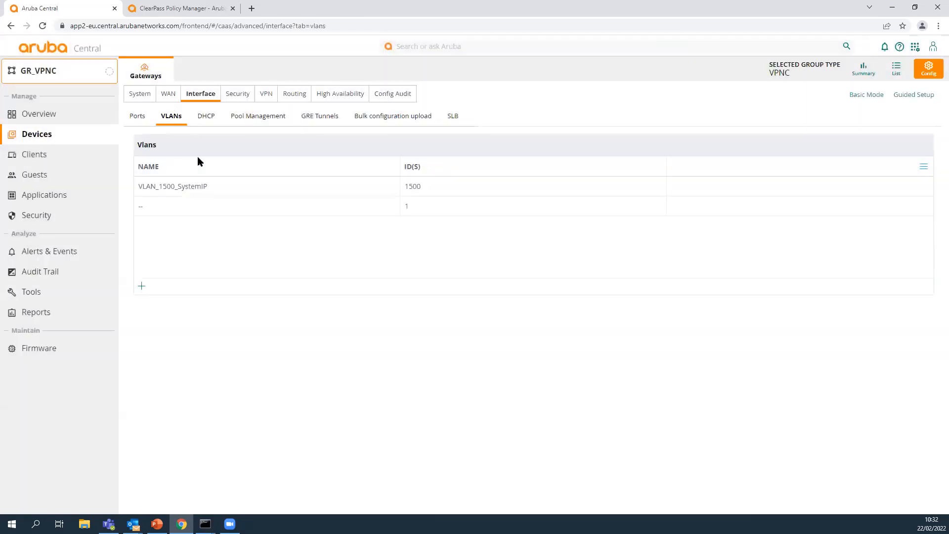
click(219, 191)
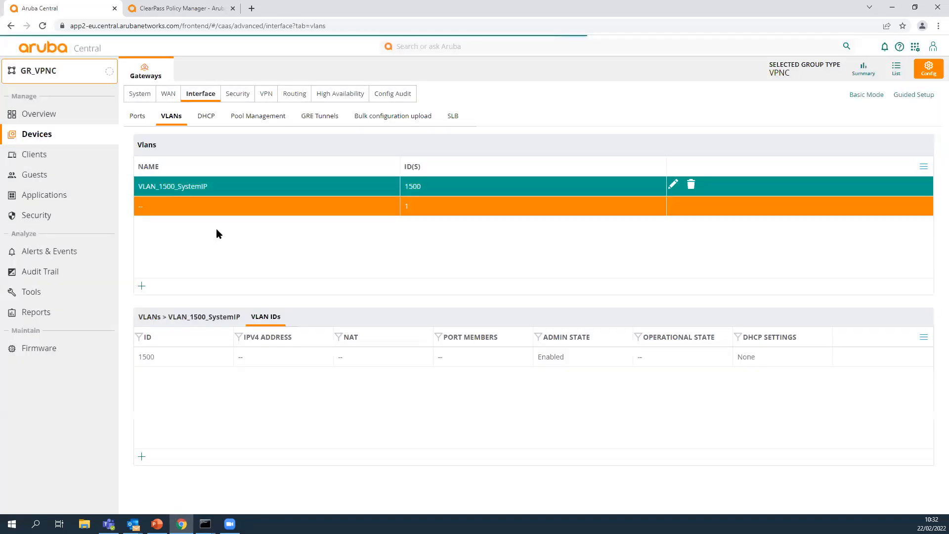
click(216, 356)
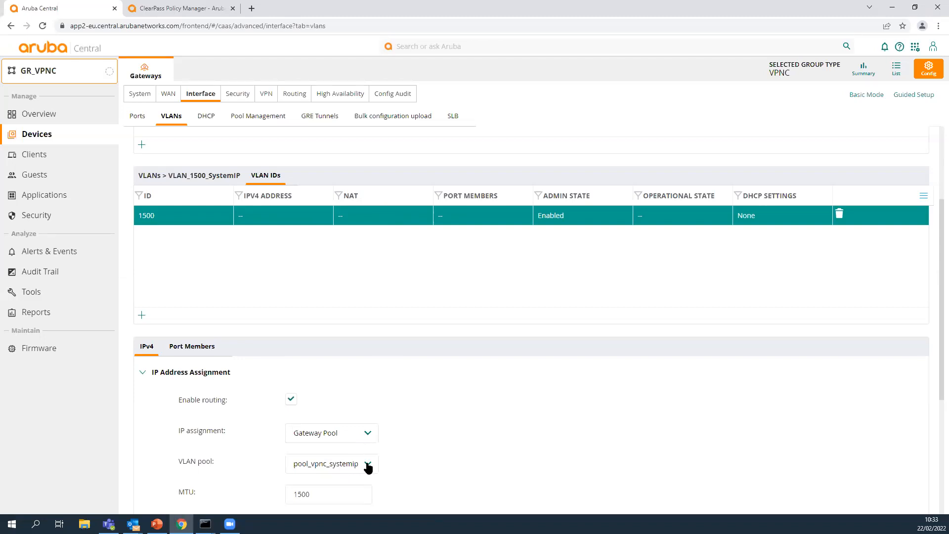
click(274, 118)
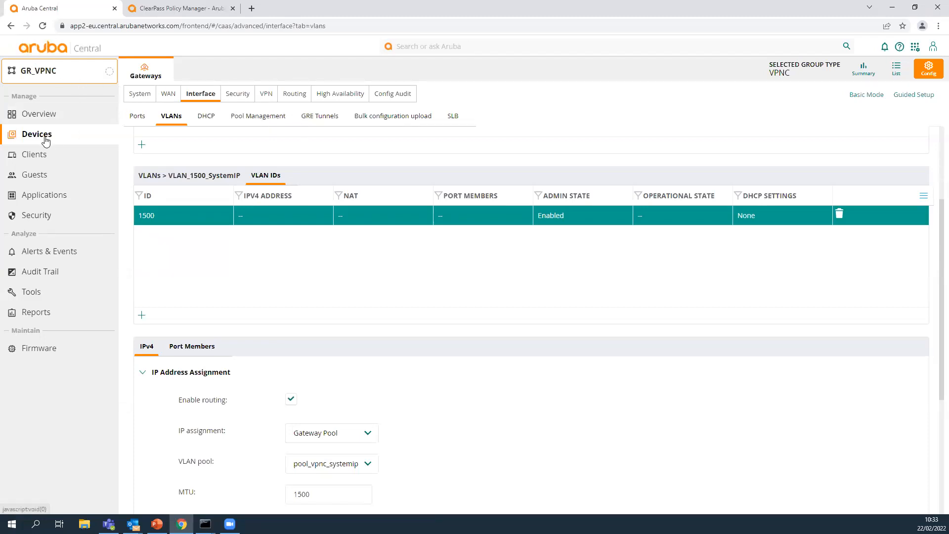
Open the Aruba9004 gateway from the group's device list and inspect its System IP Address settings.
click(895, 70)
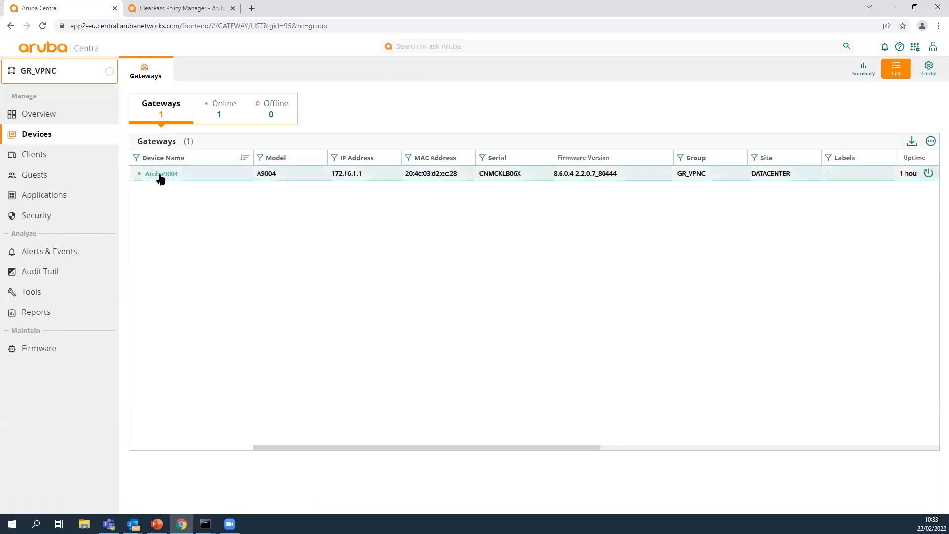
click(159, 173)
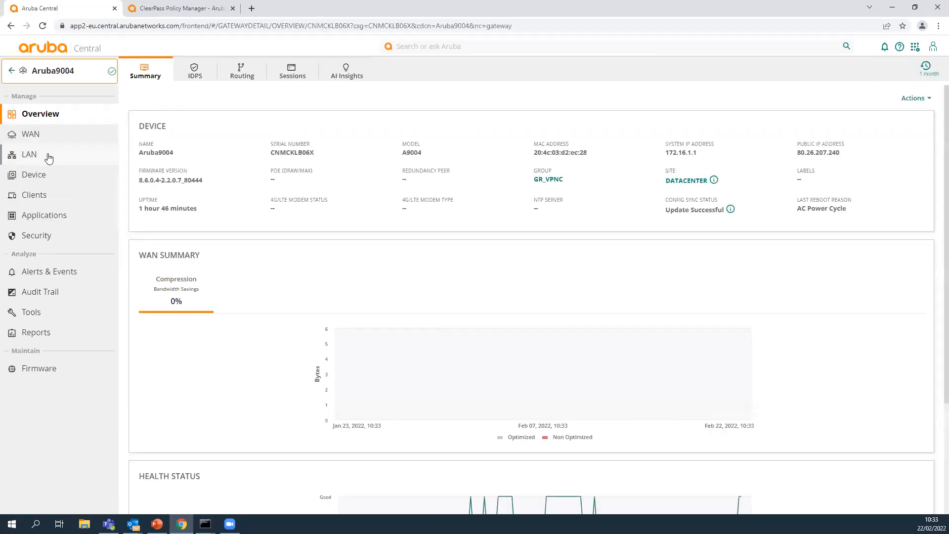
click(27, 176)
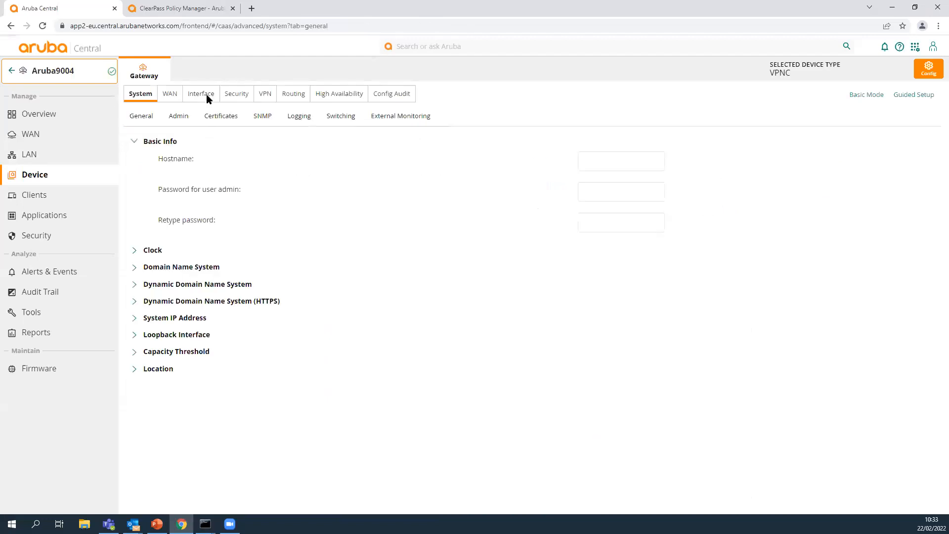
click(203, 94)
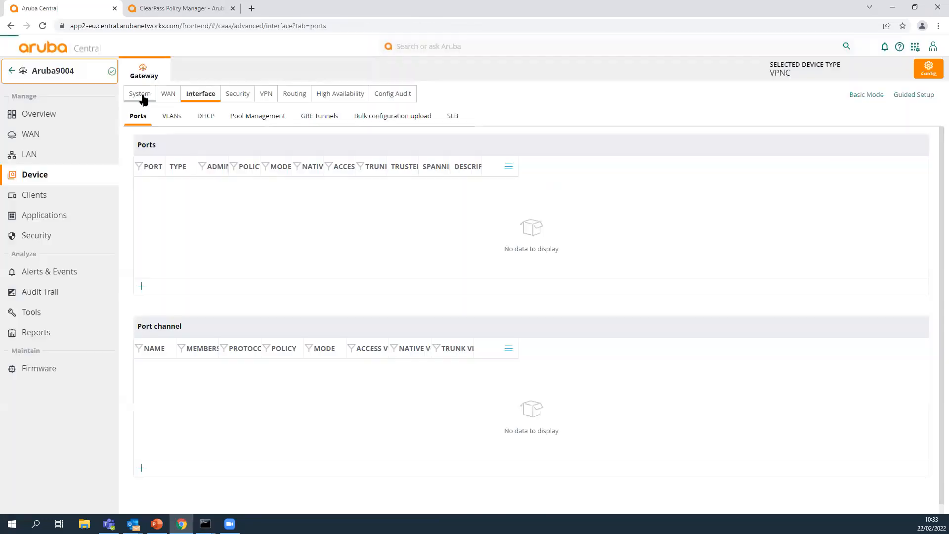
click(141, 95)
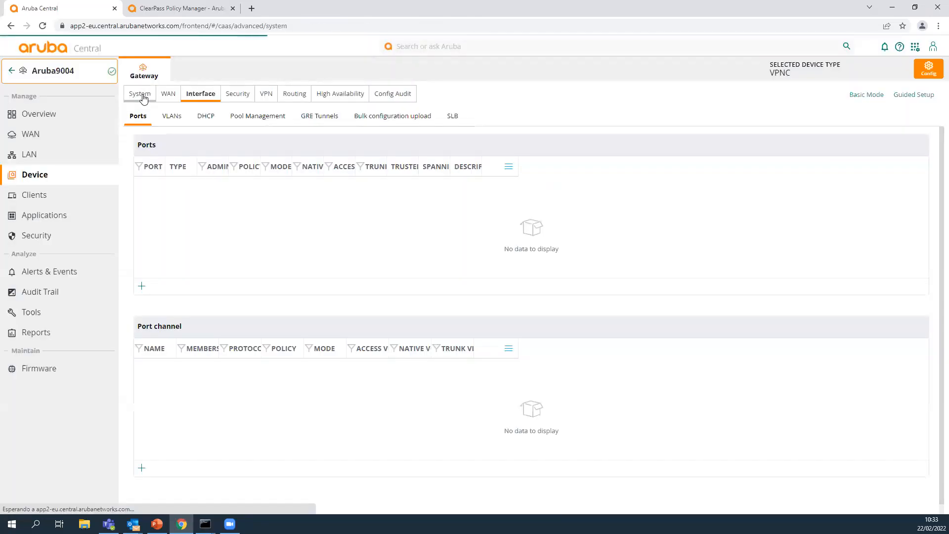
click(174, 224)
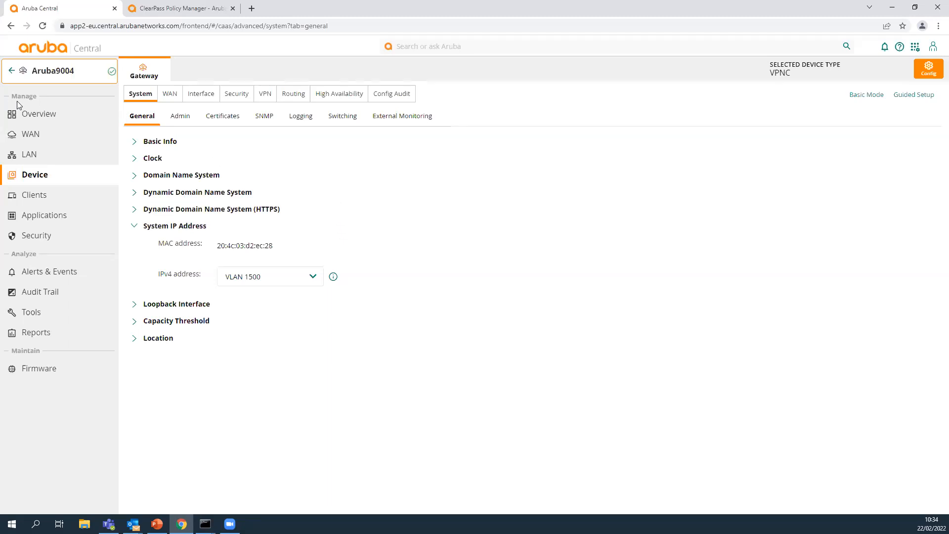
Return to the GR_VPNC gateway list and highlight the IP address of the Aruba9004 gateway.
click(35, 117)
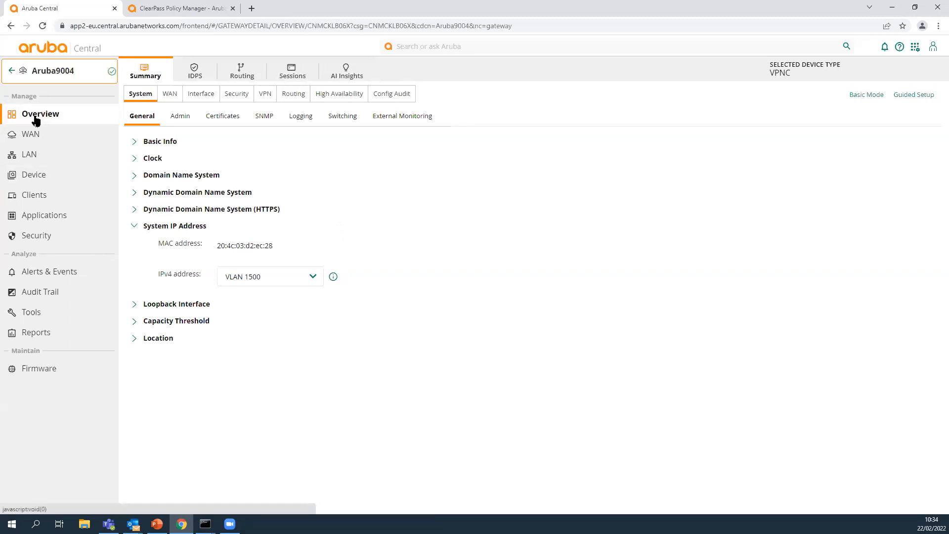
click(32, 175)
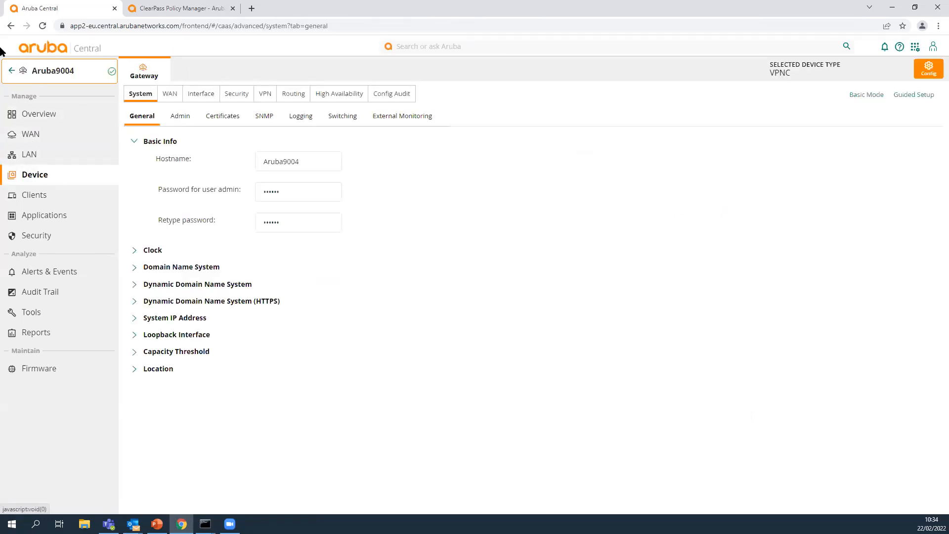
click(12, 72)
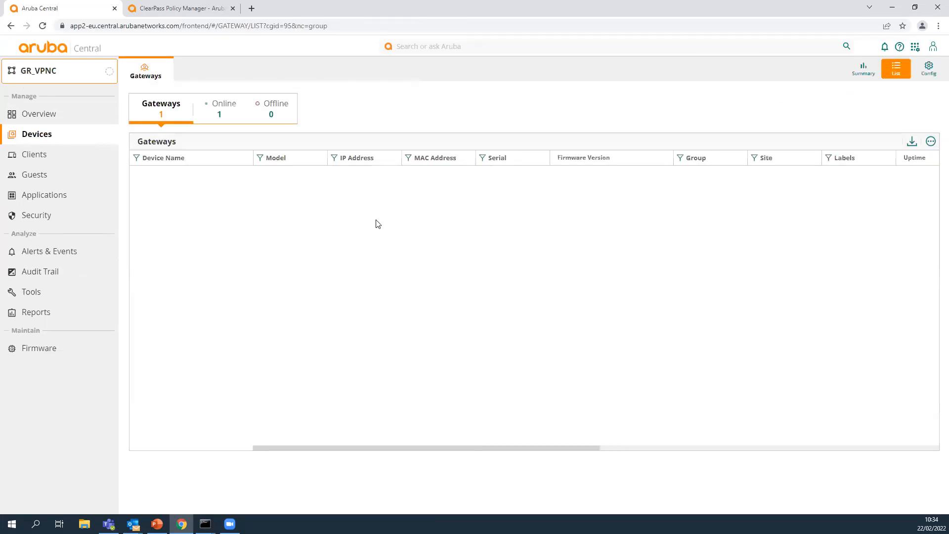
drag(331, 174, 401, 188)
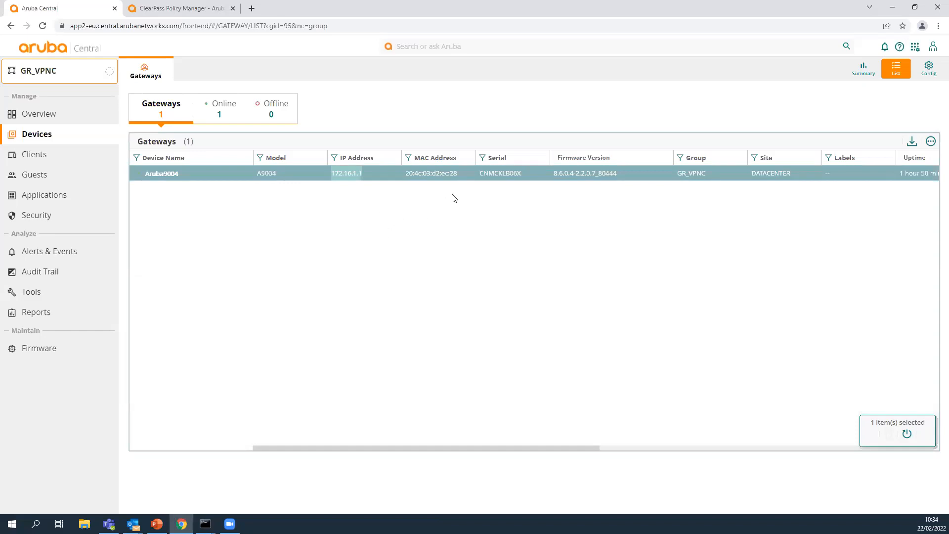
click(375, 173)
drag(373, 174, 335, 171)
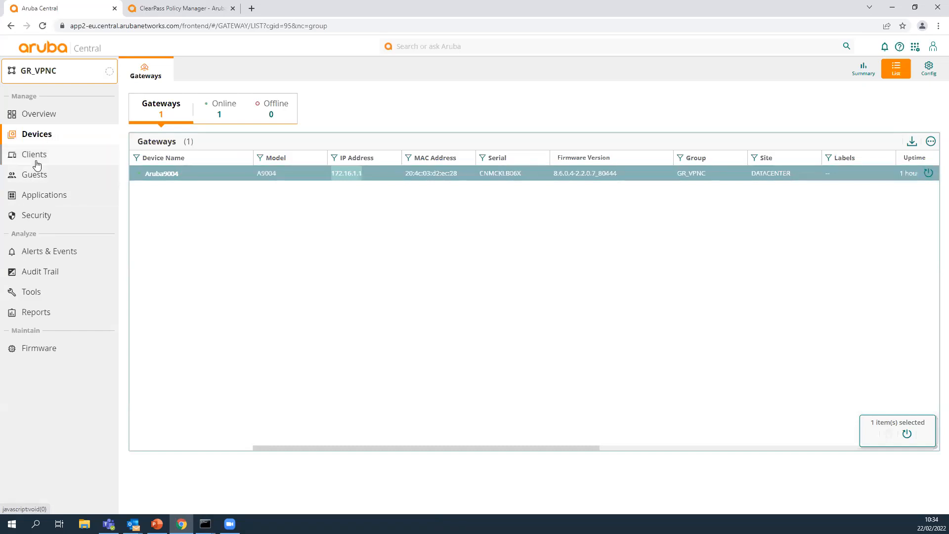
Inspect the Aruba9004 gateway's VLAN_2000_LAN details and its port configuration at device level.
click(163, 174)
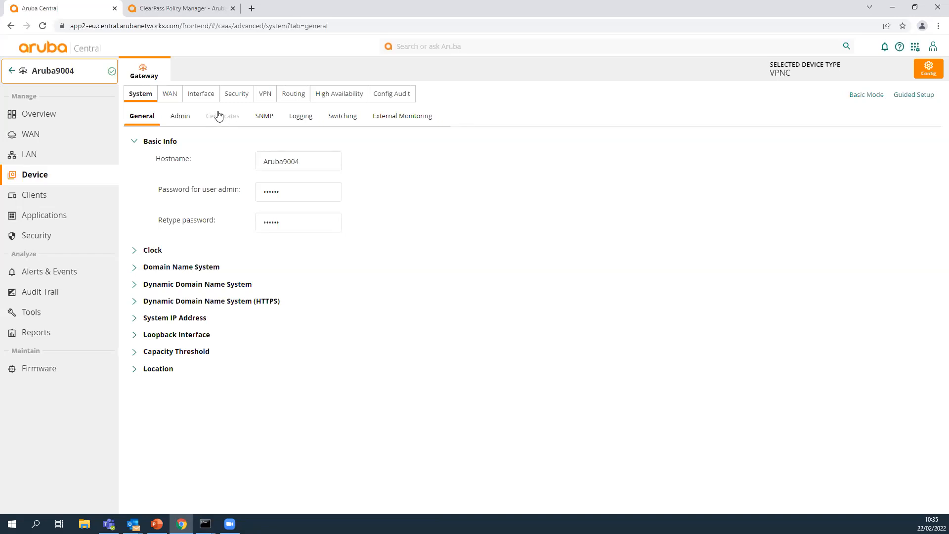
click(202, 95)
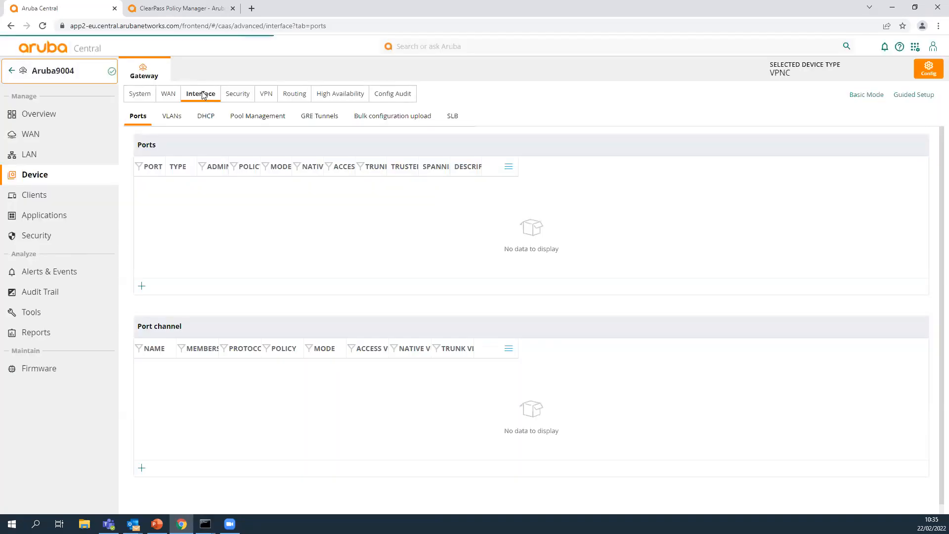
click(172, 117)
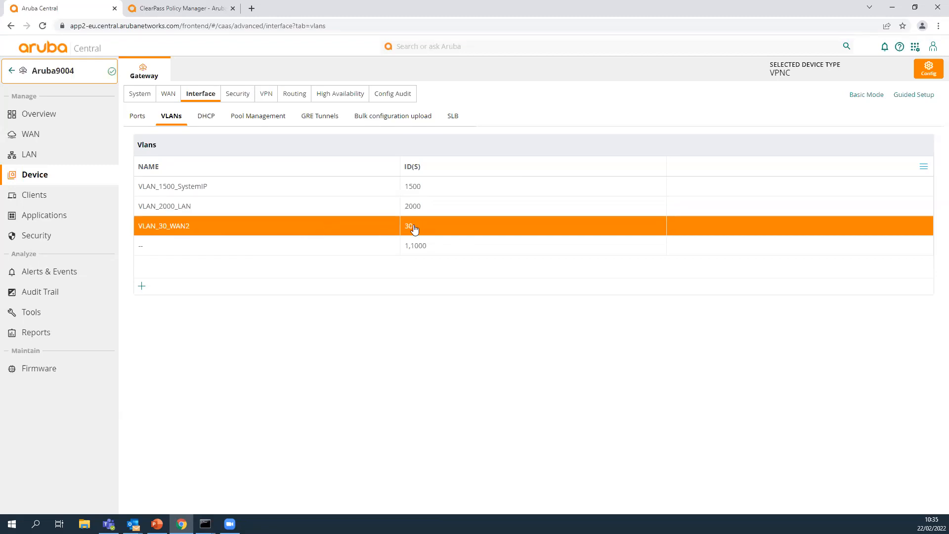
click(330, 207)
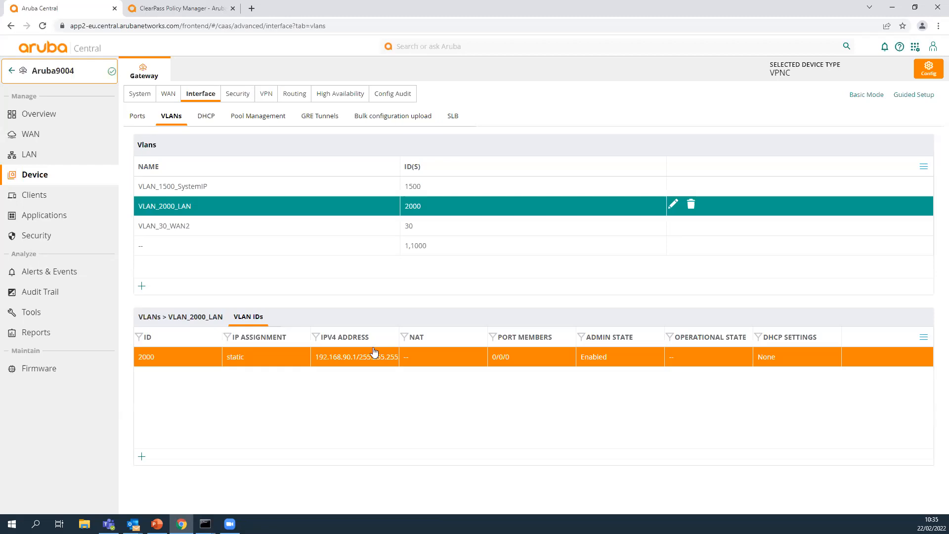
click(138, 119)
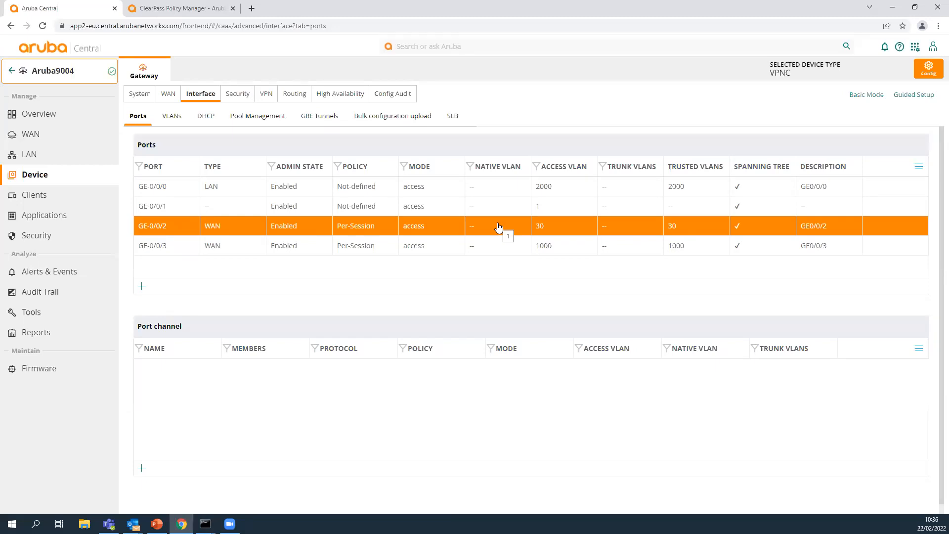
Switch to the PowerPoint presentation and display slide 9, "1. Arquitectura.".
click(156, 524)
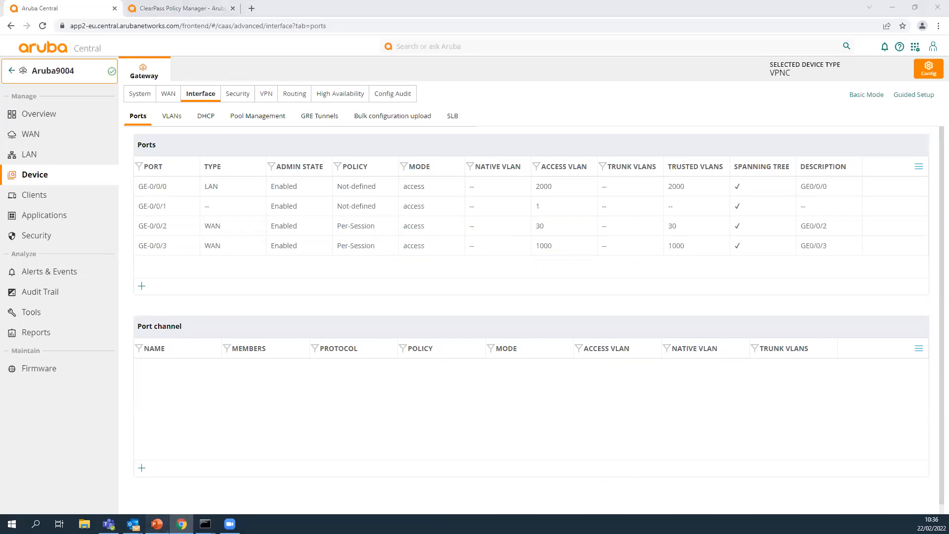
scroll(74, 360, up, 5)
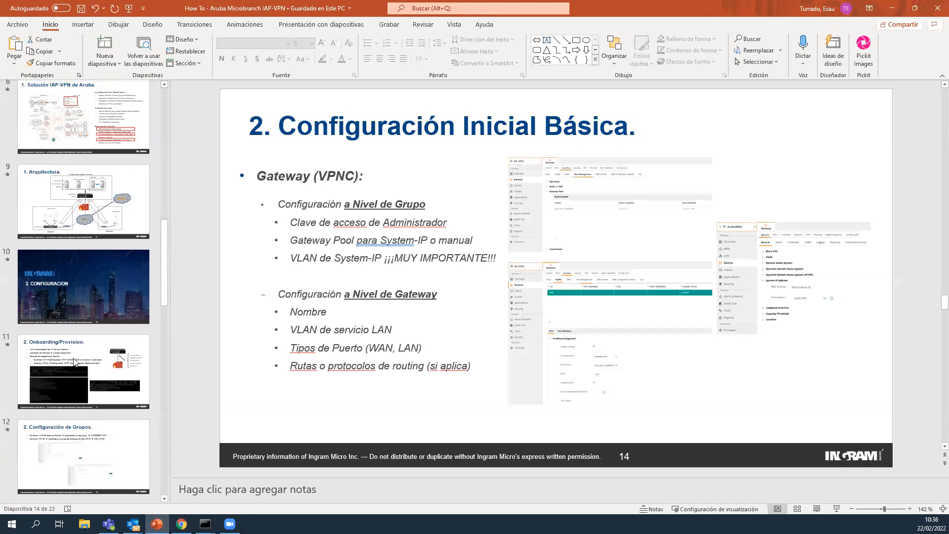
scroll(74, 360, up, 1)
click(90, 235)
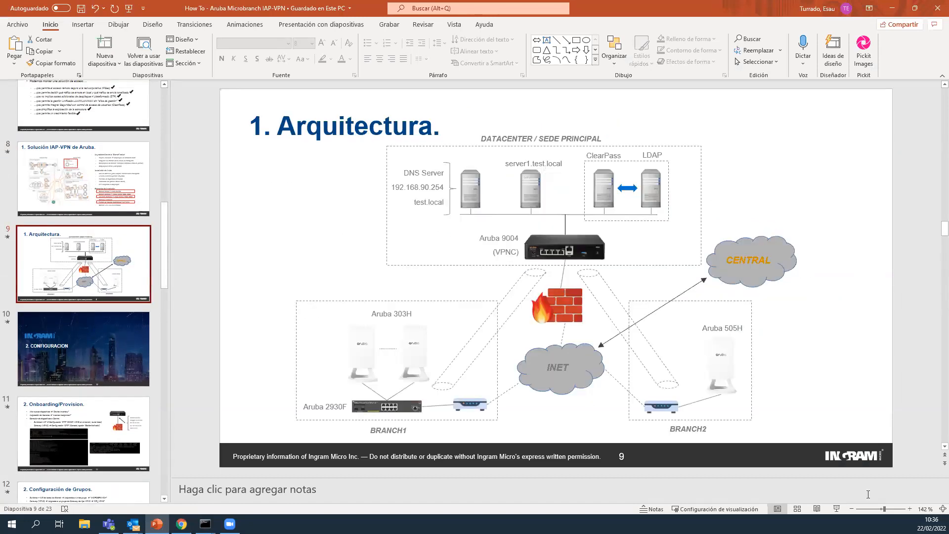
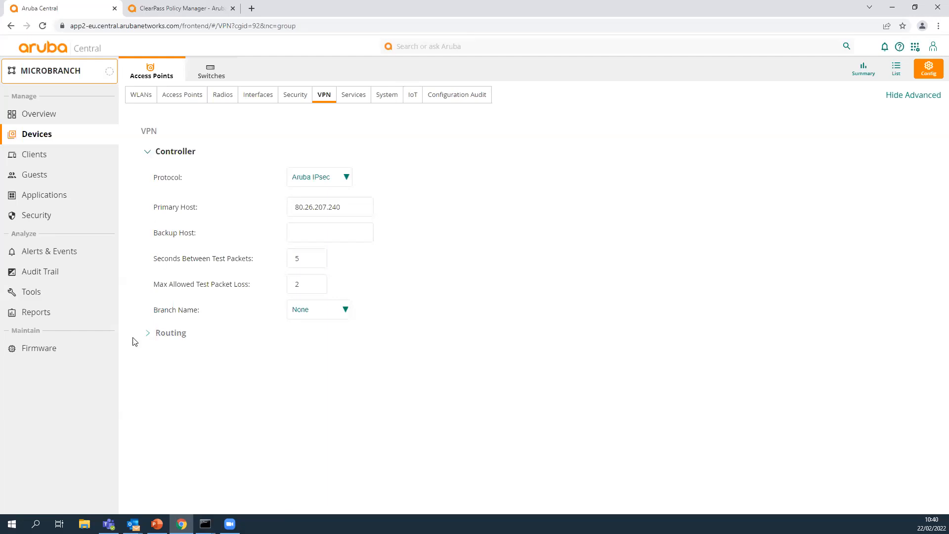
Review the MICROBRANCH group's VPN controller protocol options and its configured routing entries.
click(154, 337)
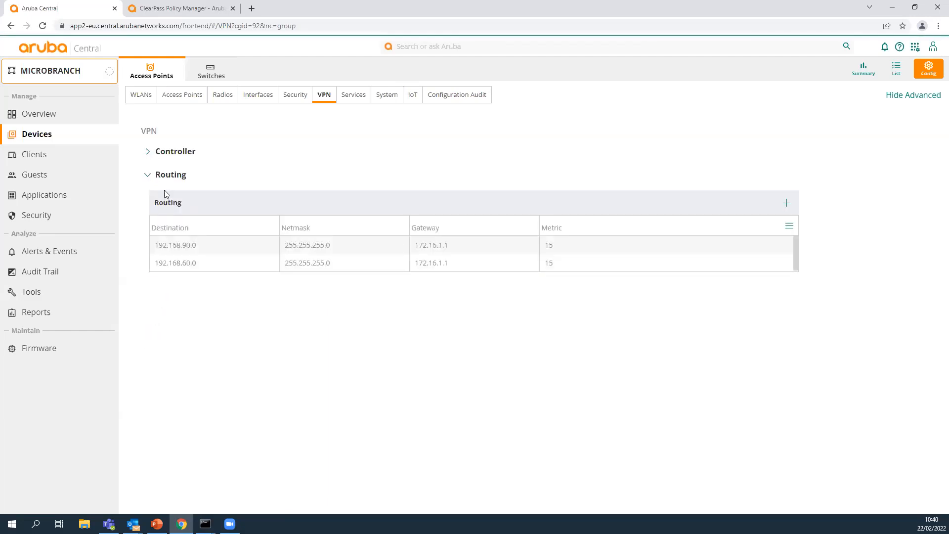
click(146, 152)
click(341, 179)
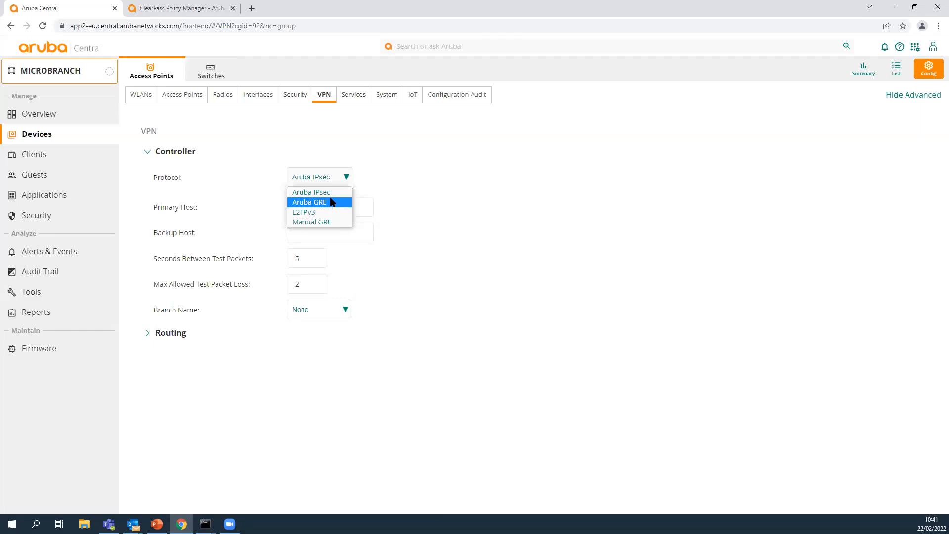
click(496, 229)
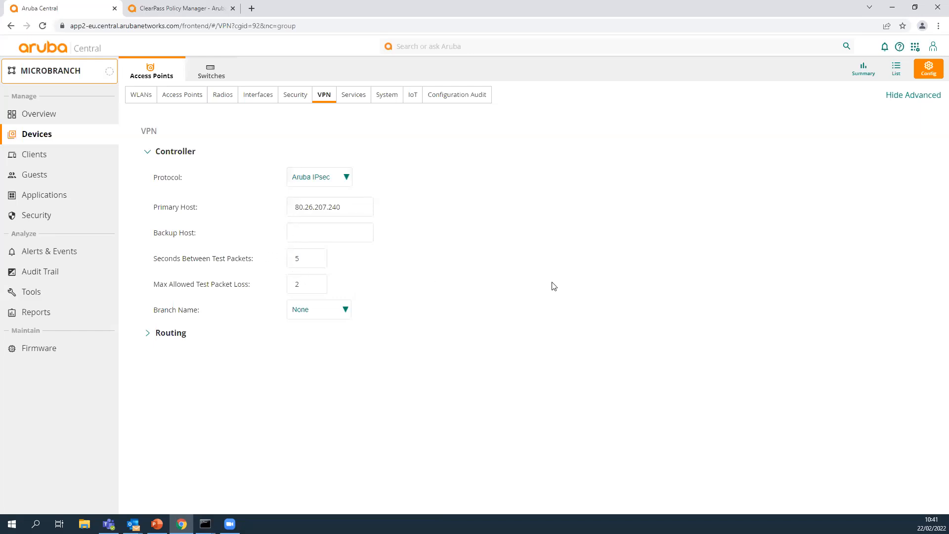
click(148, 333)
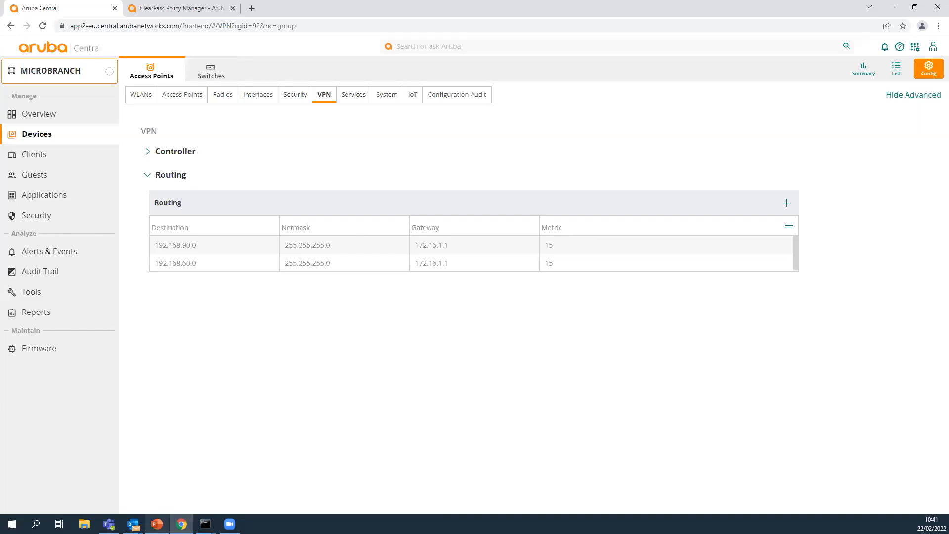
Switch to the PowerPoint presentation and go back from the VPN configuration slide to slide 9, "1. Arquitectura.".
click(158, 484)
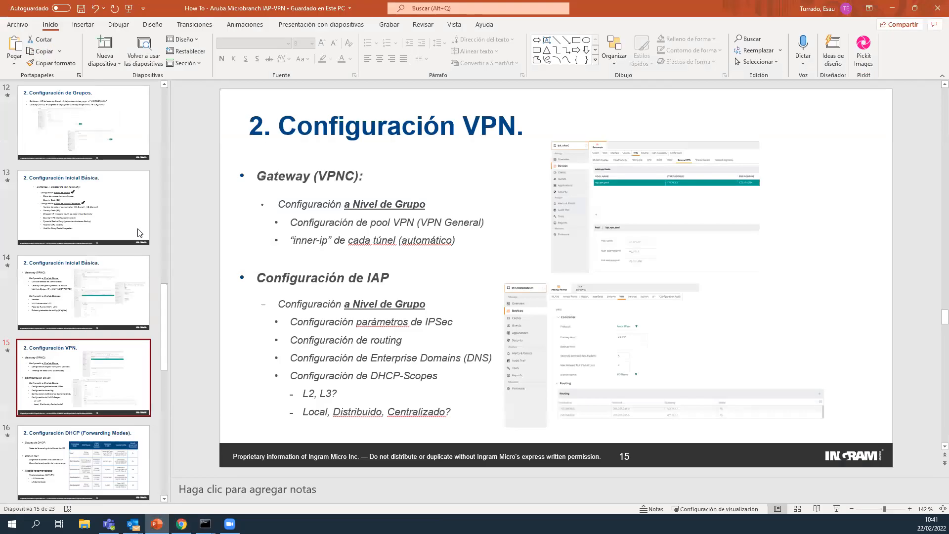
scroll(137, 244, up, 3)
click(84, 223)
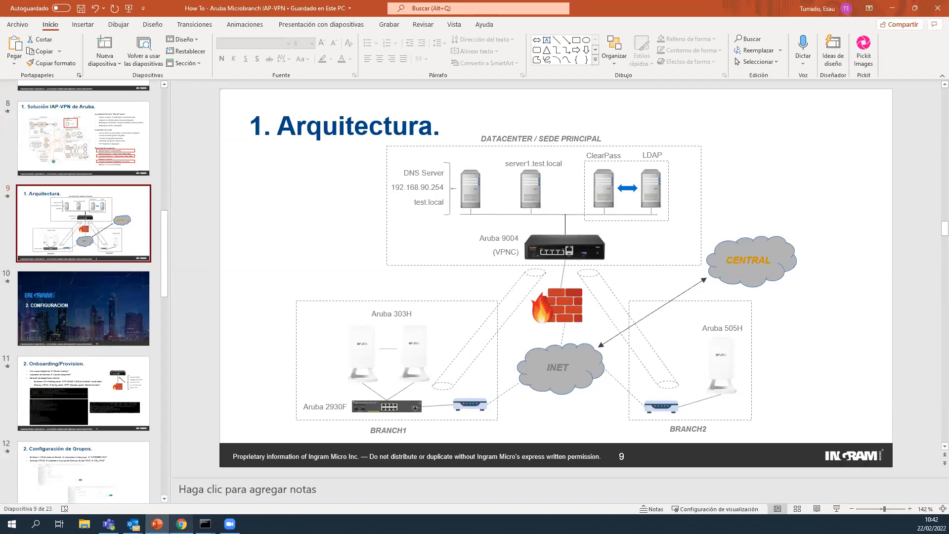
Return to Aruba Central, view the blank New Route form, and highlight the gateway address of the 192.168.90.0 route.
click(182, 523)
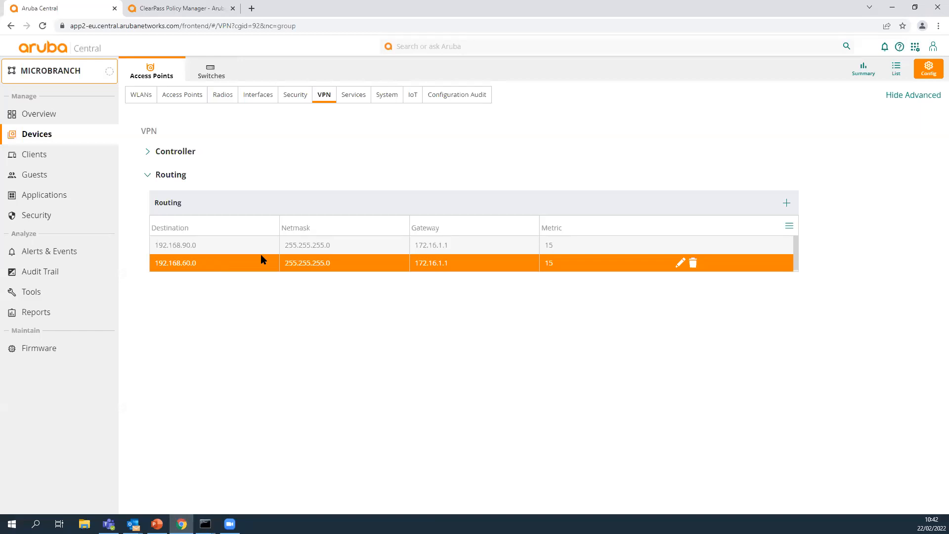
click(788, 205)
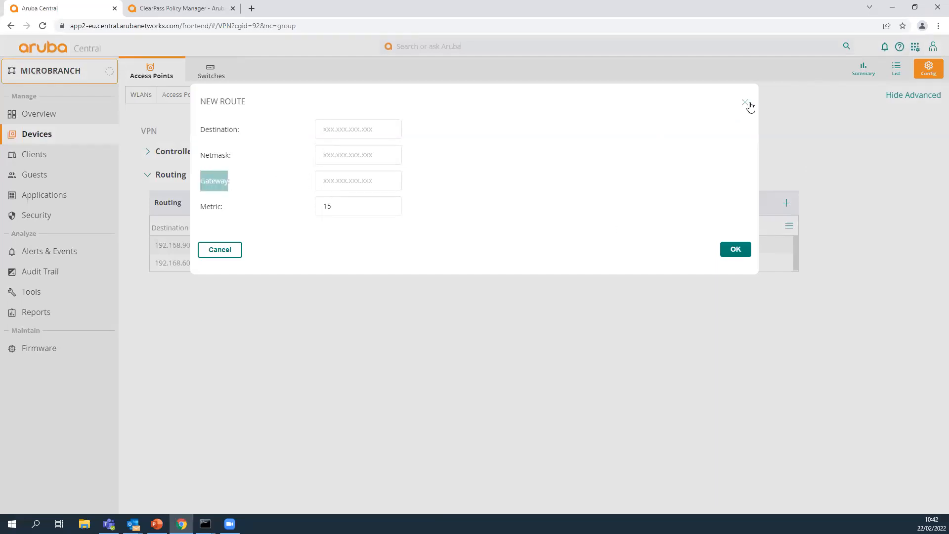
click(745, 102)
click(418, 246)
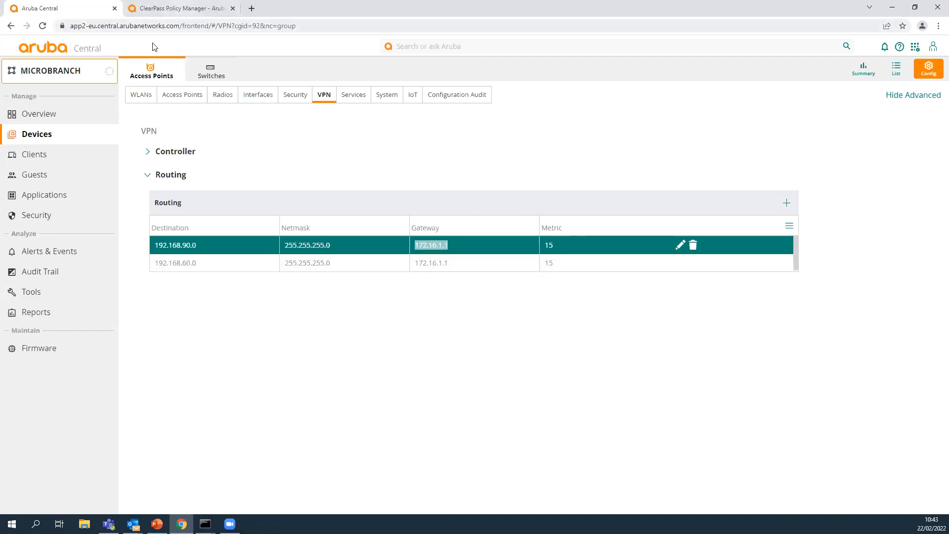
Switch to the GR_VPNC group and inspect the iap_vpn_pool address pool in its General VPN settings.
click(39, 71)
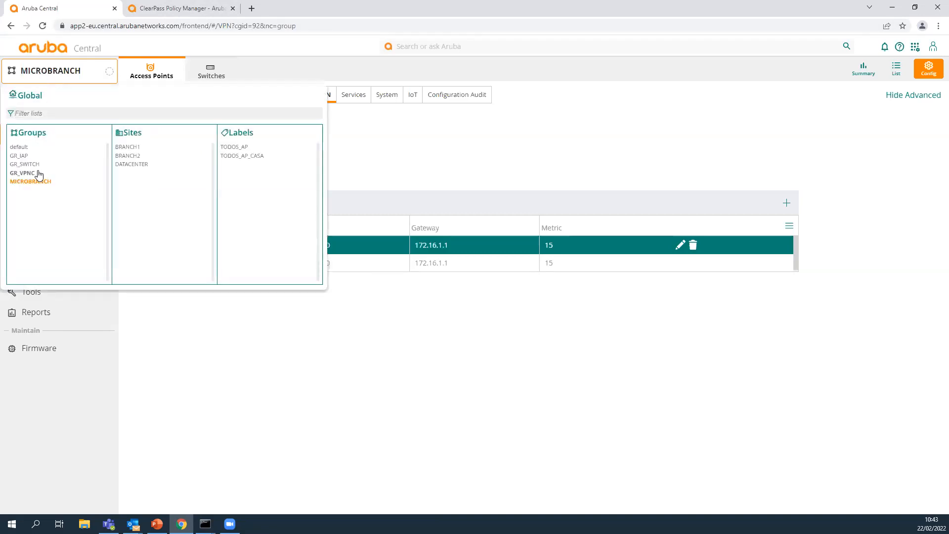
click(30, 172)
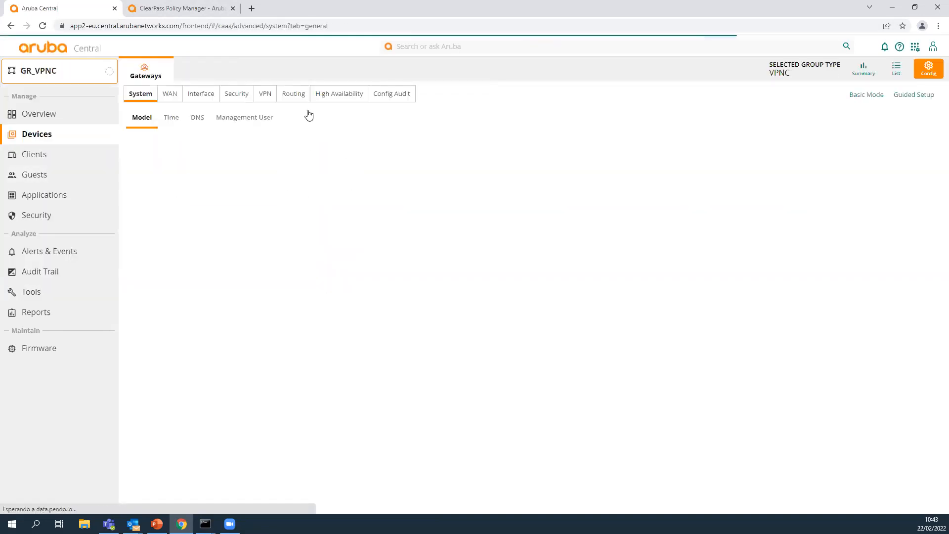
click(421, 119)
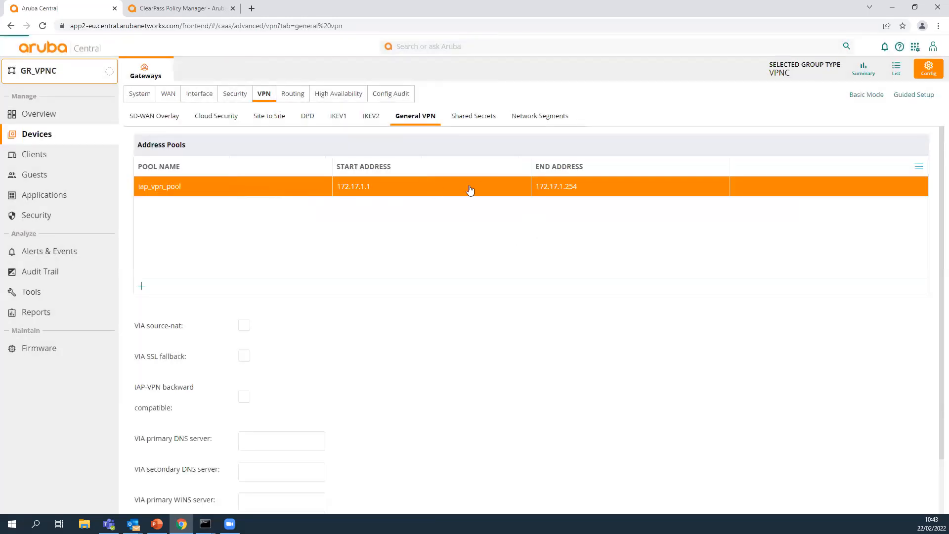
Check the GR_VPNC group's gateway list and open its SD-WAN Overlay VPN settings.
click(54, 73)
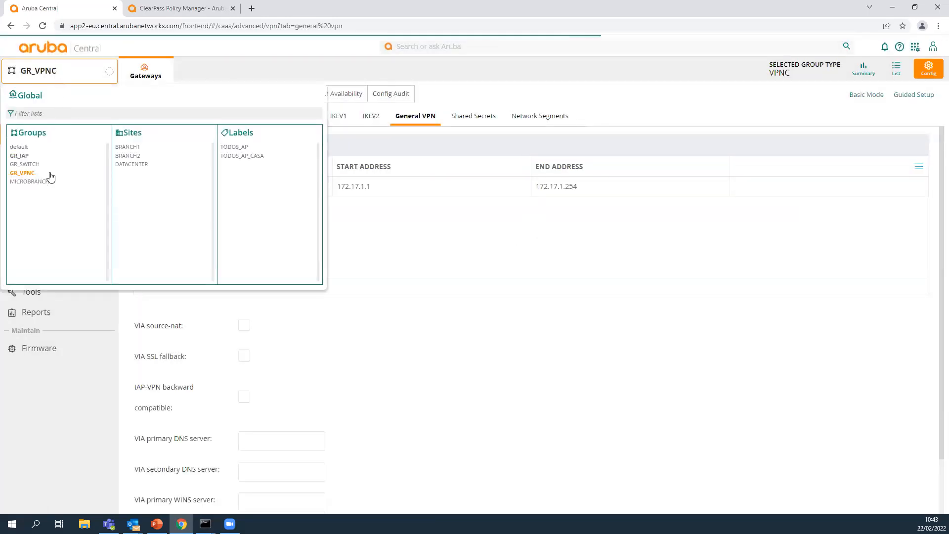
click(45, 180)
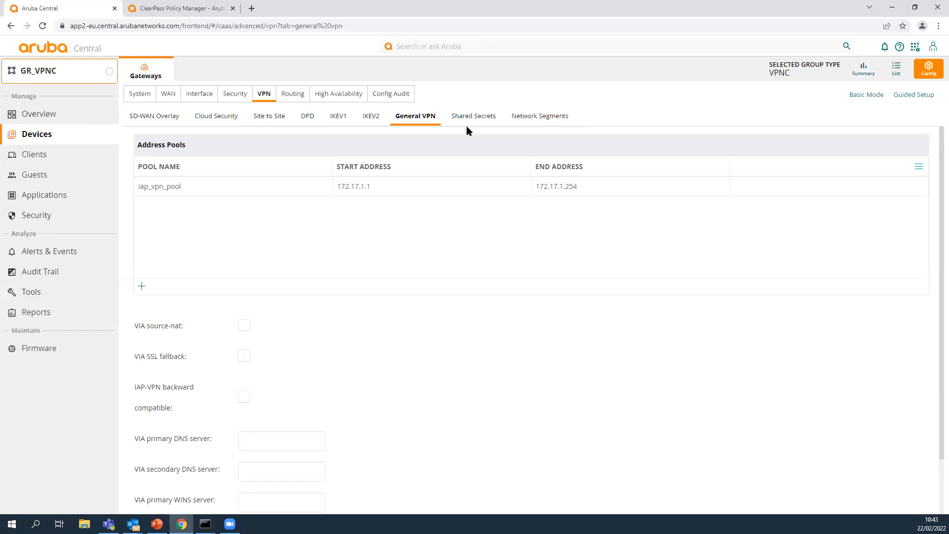
click(901, 72)
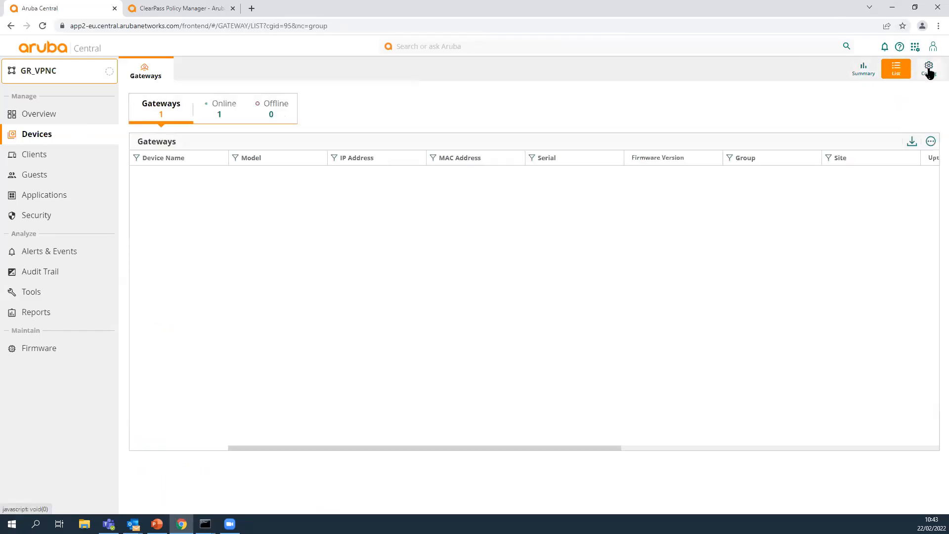
click(929, 69)
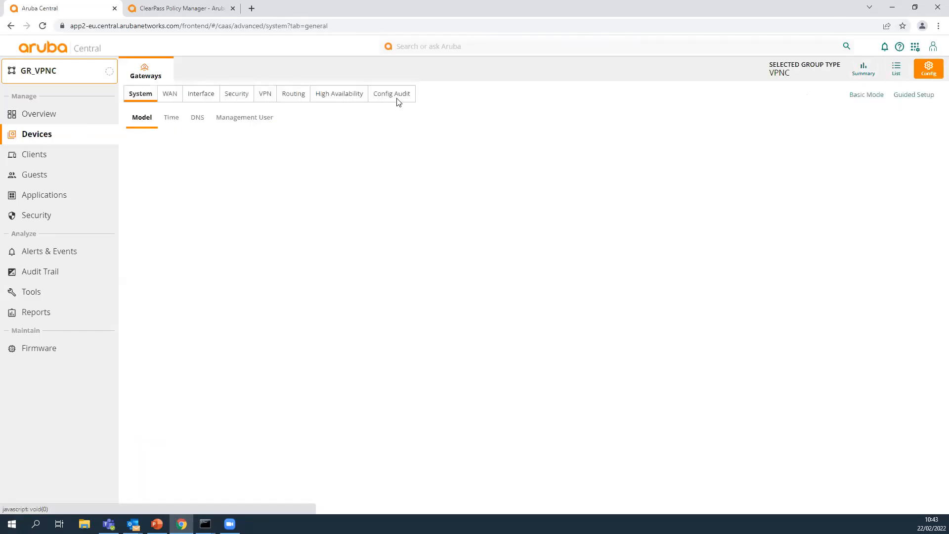
click(269, 100)
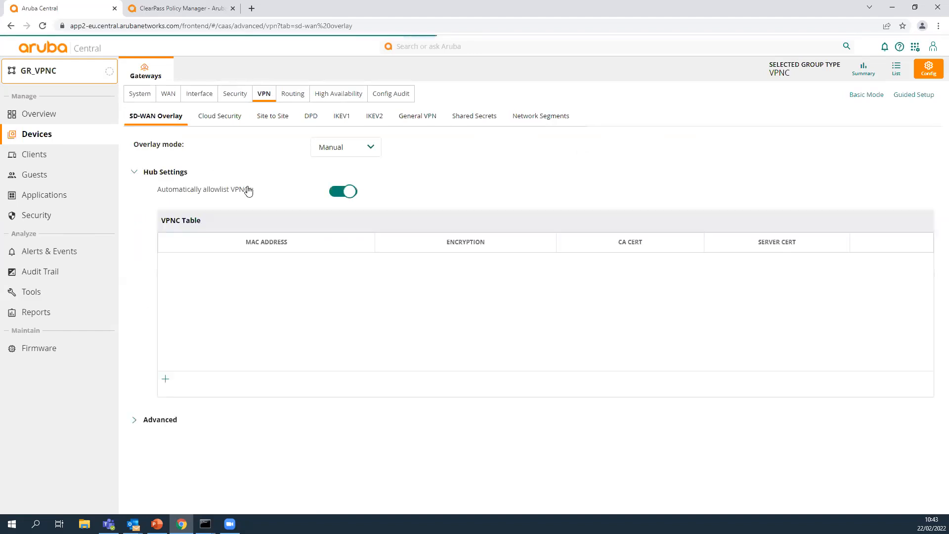
Switch to the MICROBRANCH group and display its VPN controller settings.
click(35, 73)
click(45, 187)
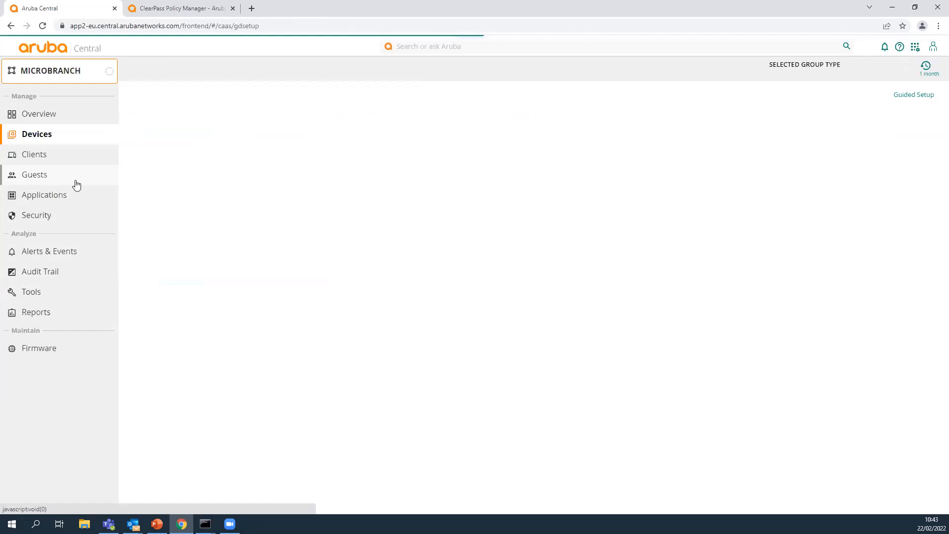
click(330, 96)
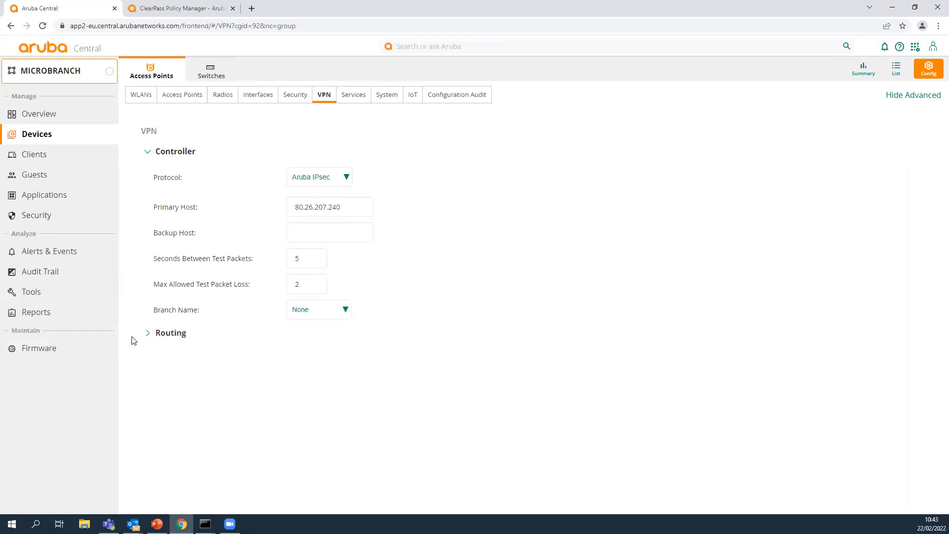
Switch to the GR_VPNC group and open the Aruba9004 gateway from its gateway list.
click(38, 78)
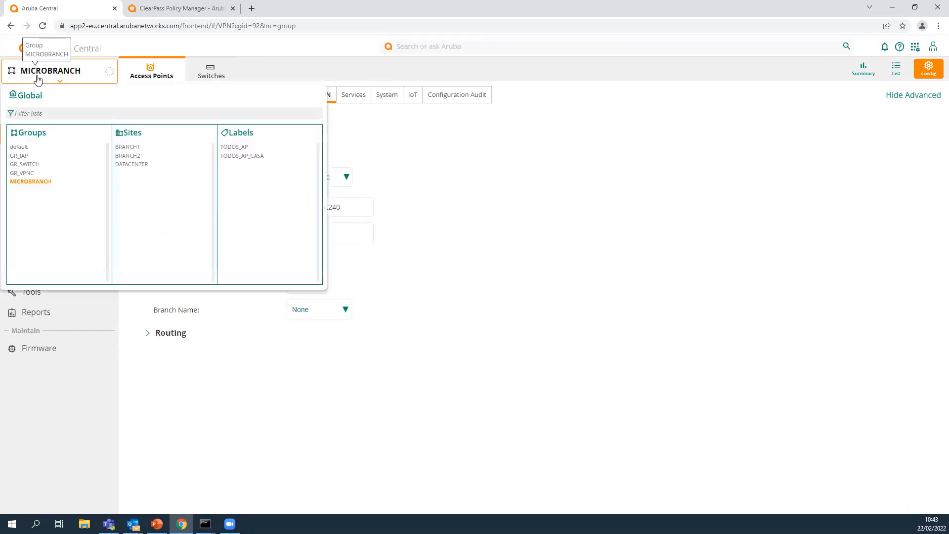
click(29, 173)
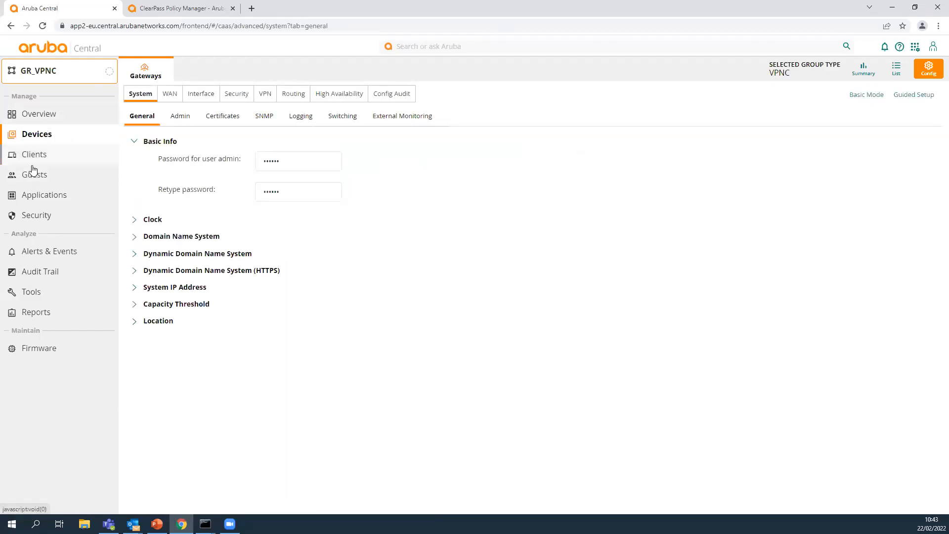
click(889, 69)
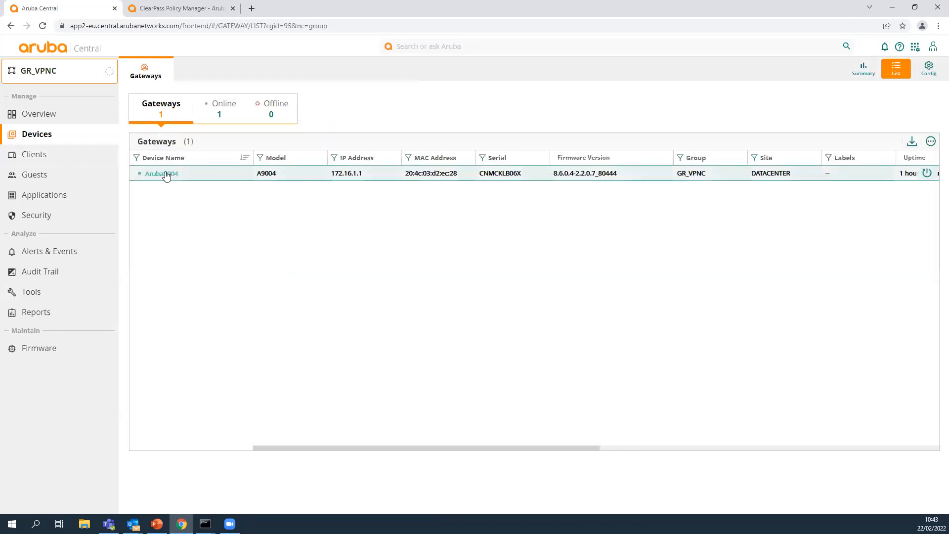
click(164, 174)
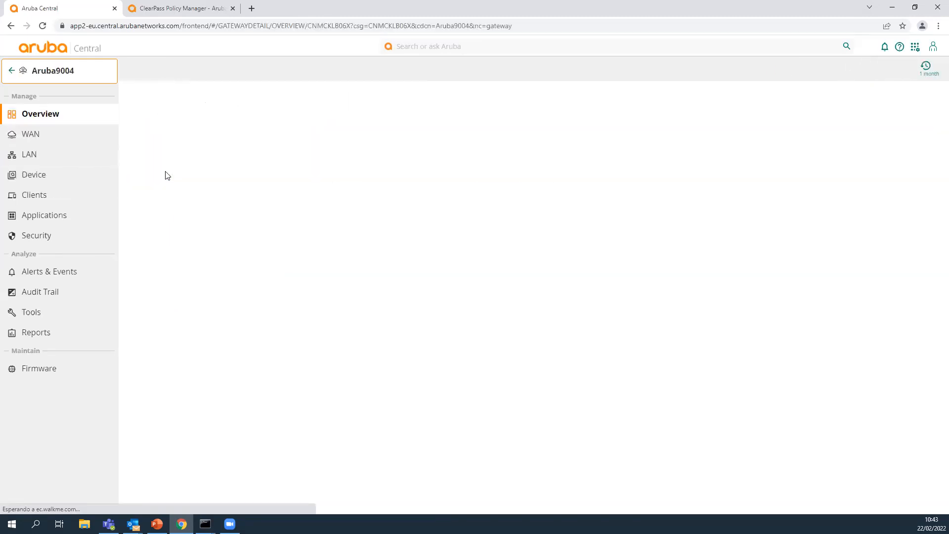
Inspect the details of each IAP IPsec tunnel in the Aruba9004 gateway's WAN tunnel list.
click(29, 134)
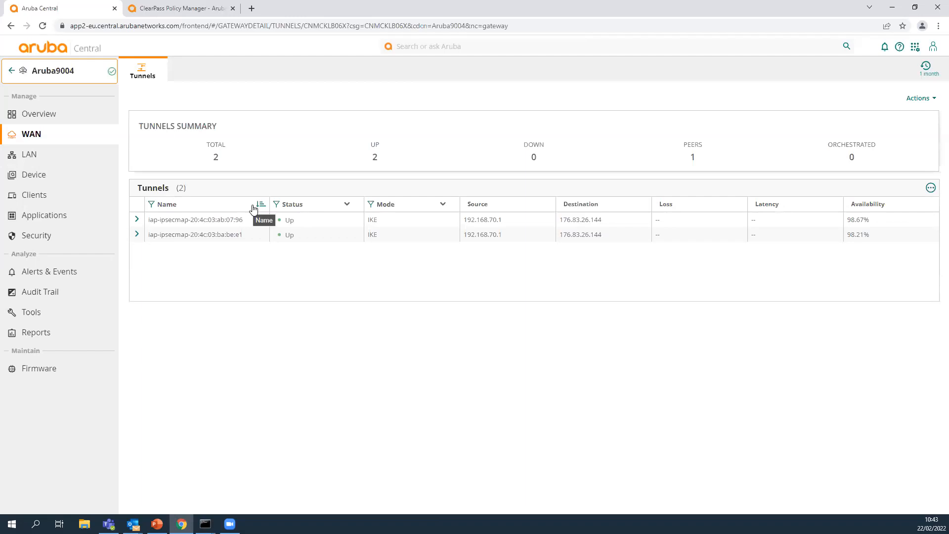
click(141, 220)
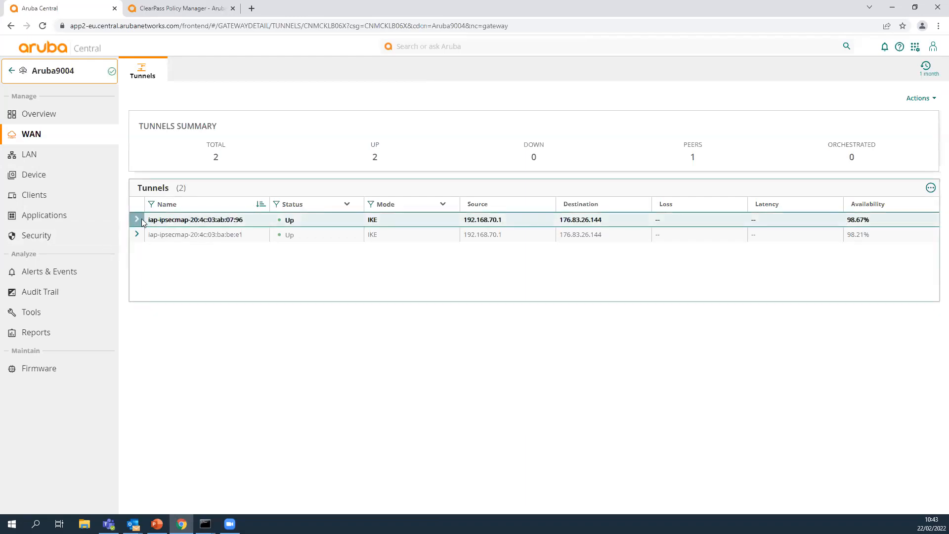
click(136, 404)
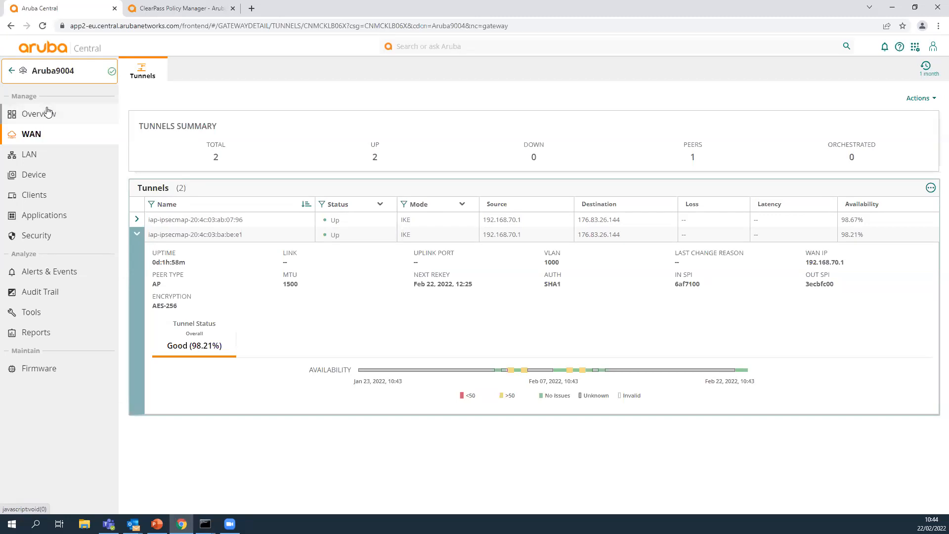
Open the Aruba9004 gateway's route table and highlight the 10.0.0.16/28 and 10.0.0.32/28 routes.
click(32, 177)
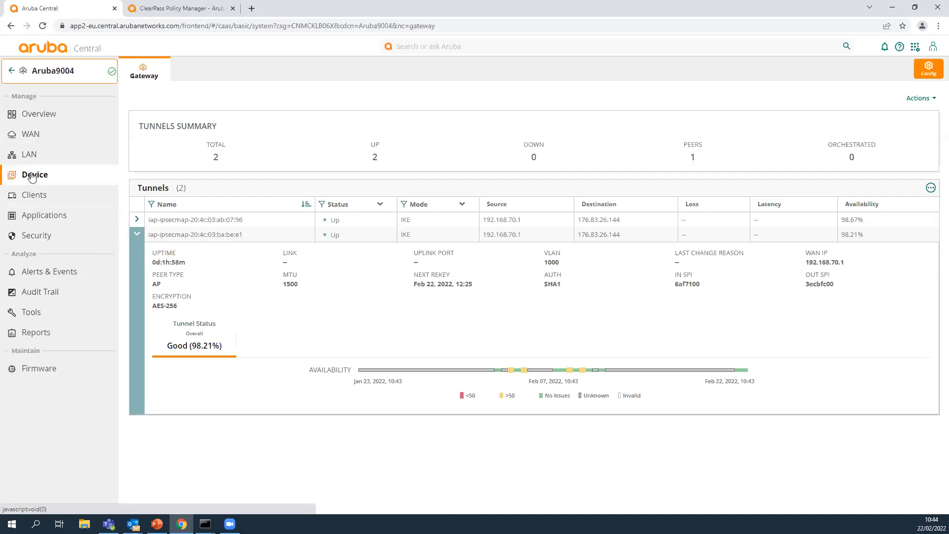
click(29, 113)
click(246, 70)
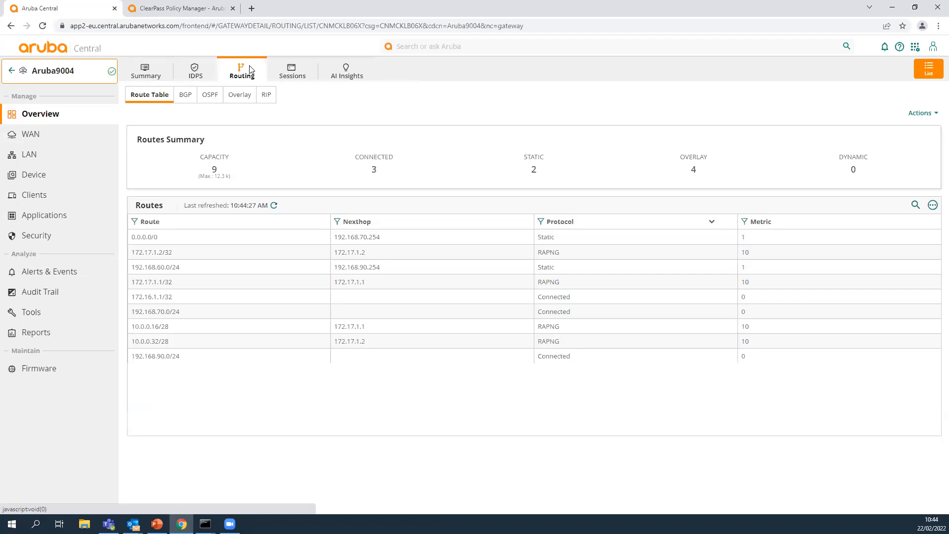
drag(136, 328, 563, 342)
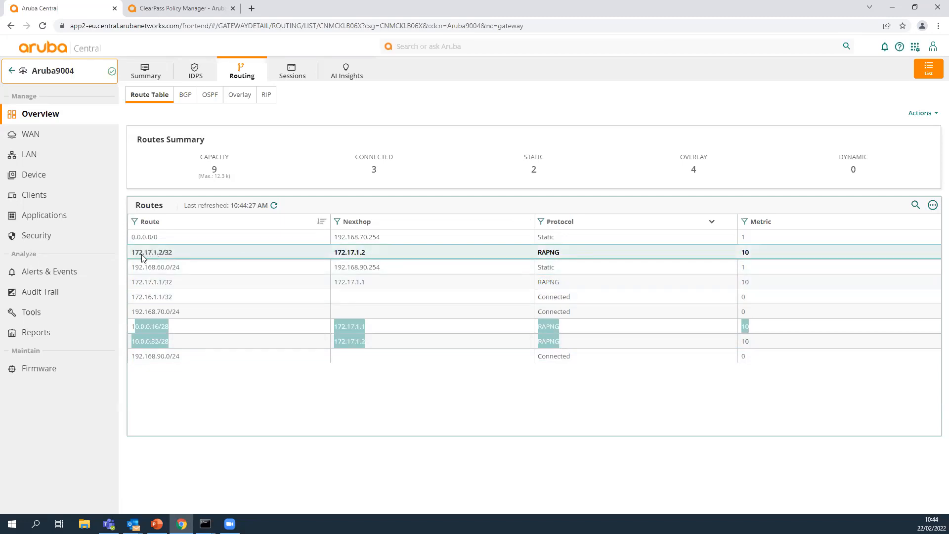
Highlight the 172.17.1.2/32 and 172.17.1.1/32 routes and the RAPNG protocol in the route table.
drag(135, 254, 188, 255)
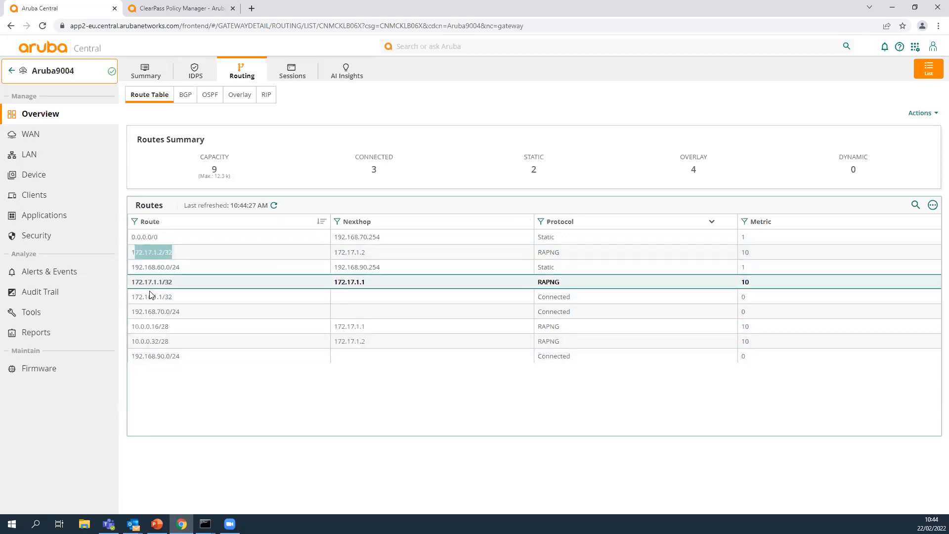
drag(132, 283, 174, 283)
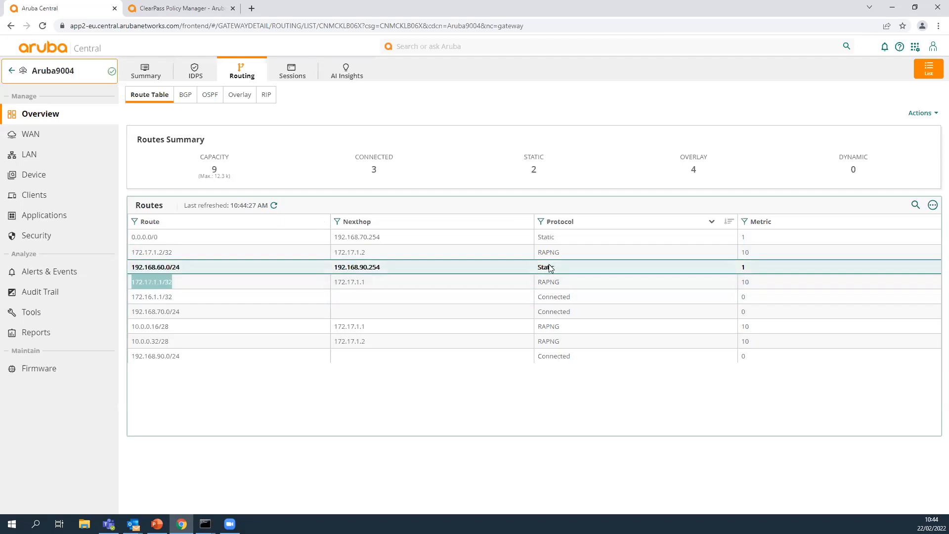
drag(542, 252, 564, 251)
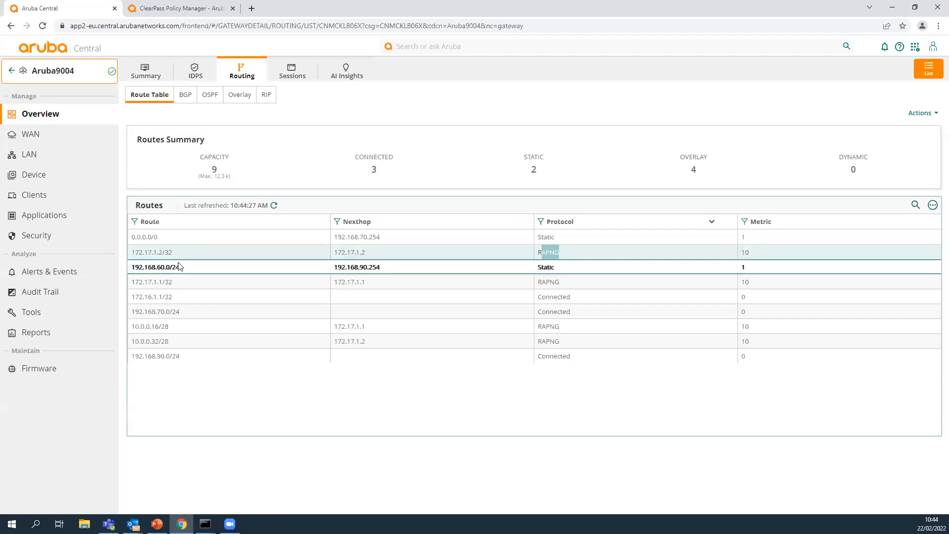
drag(132, 253, 172, 253)
drag(133, 283, 173, 287)
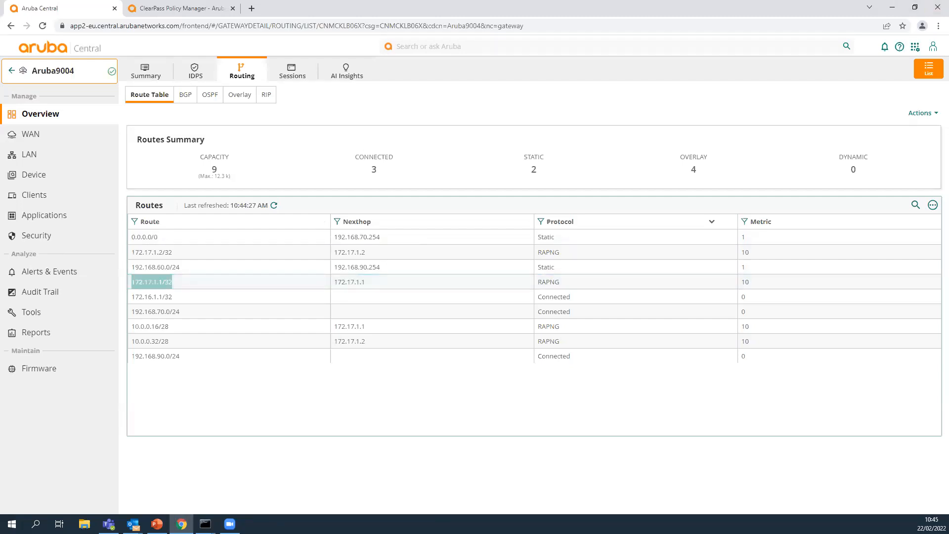
Show the Command Prompt windows running continuous pings to 172.17.1.1 and 172.17.1.2, and move both off the route table.
click(205, 524)
drag(734, 17, 425, 151)
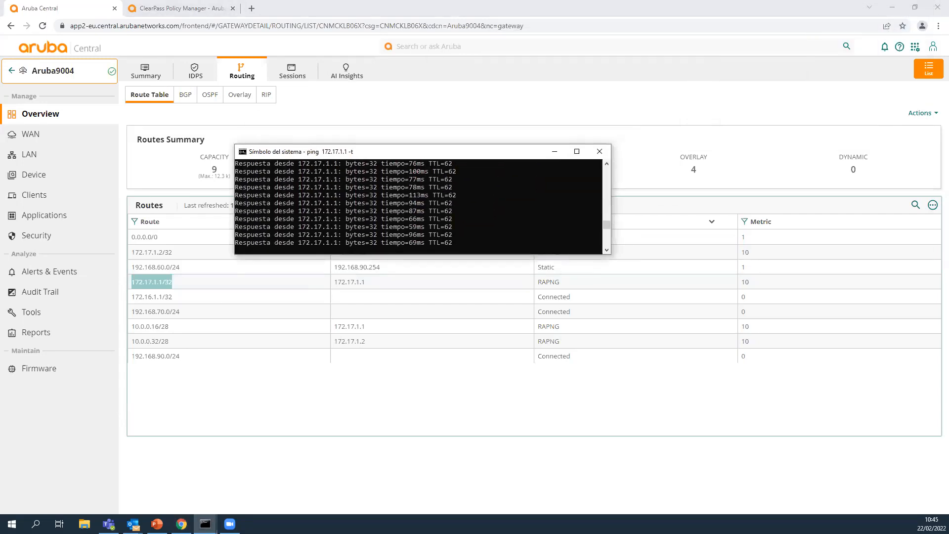
click(205, 523)
drag(847, 177, 500, 281)
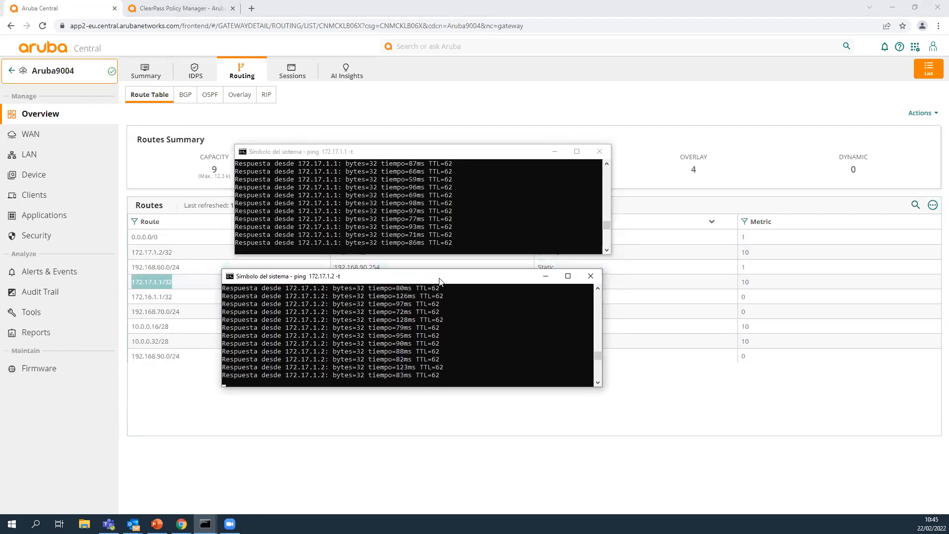
drag(479, 275, 948, 346)
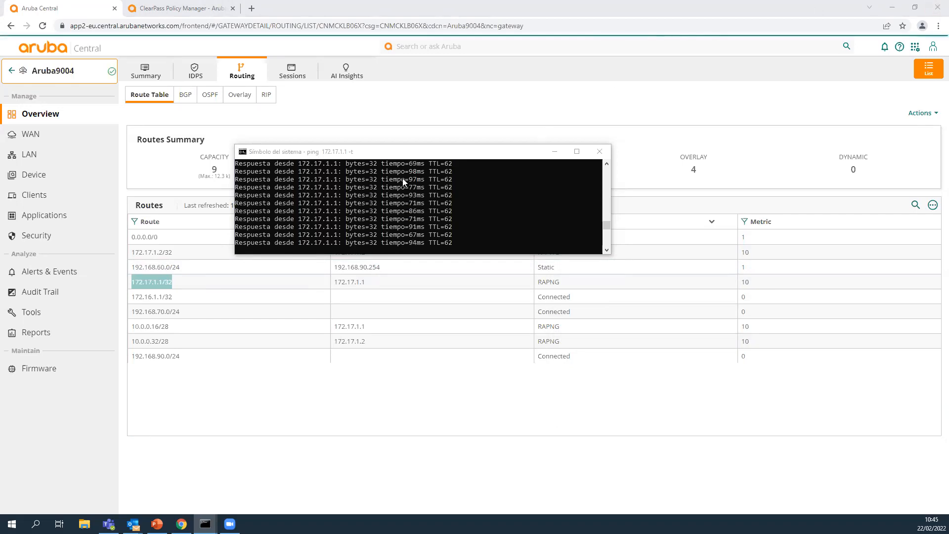
drag(443, 155, 948, 158)
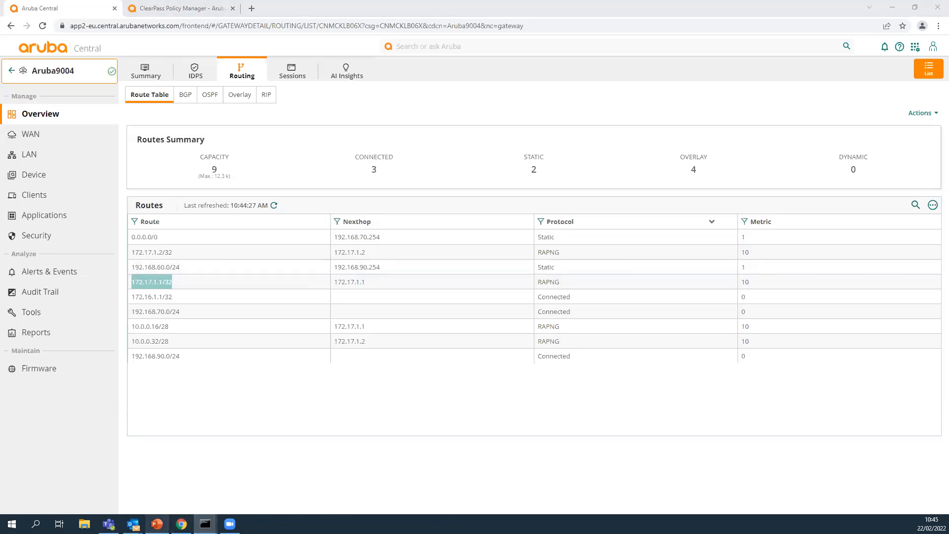
Switch to the PowerPoint presentation and locate slide 15, "2. Configuración VPN.".
click(157, 523)
scroll(102, 369, down, 4)
scroll(102, 365, down, 6)
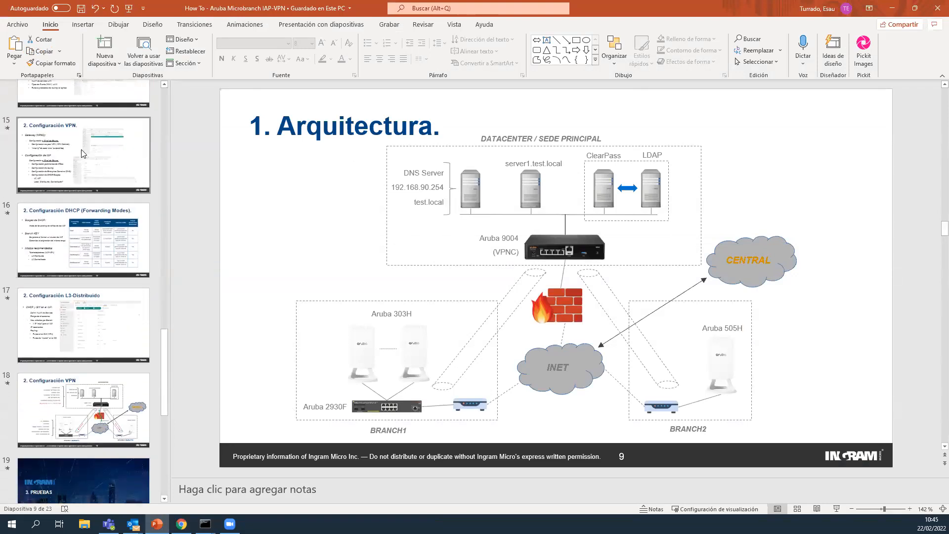
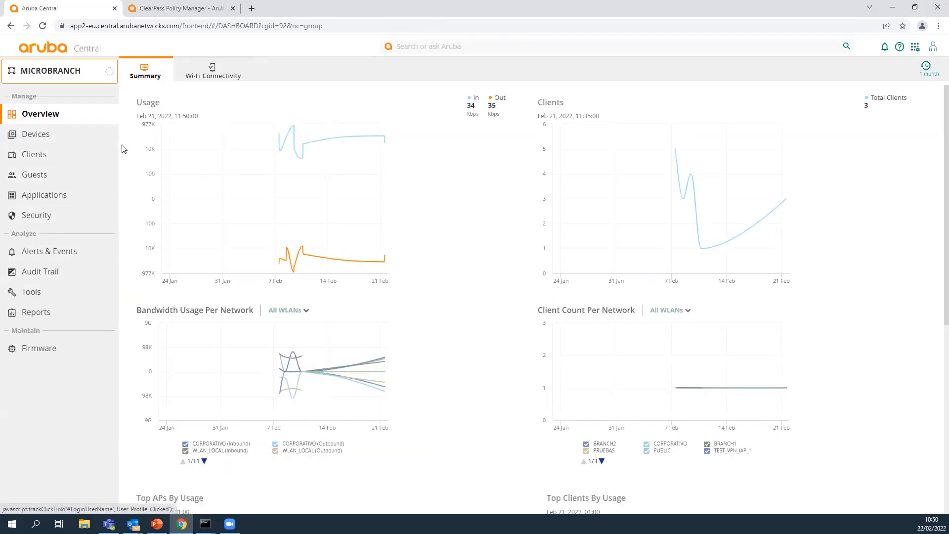
Open the MICROBRANCH group's access point system configuration and show its distributed DHCP scopes.
click(65, 135)
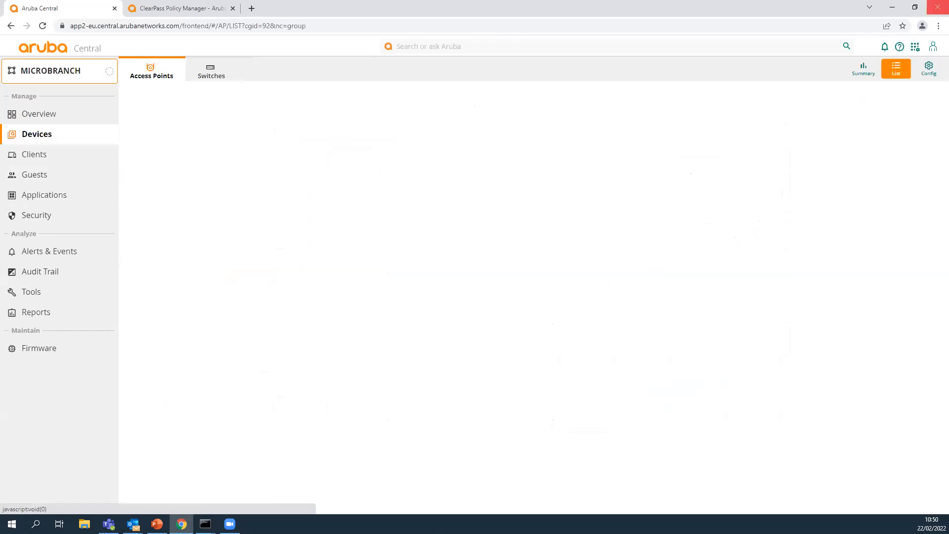
click(927, 70)
click(393, 99)
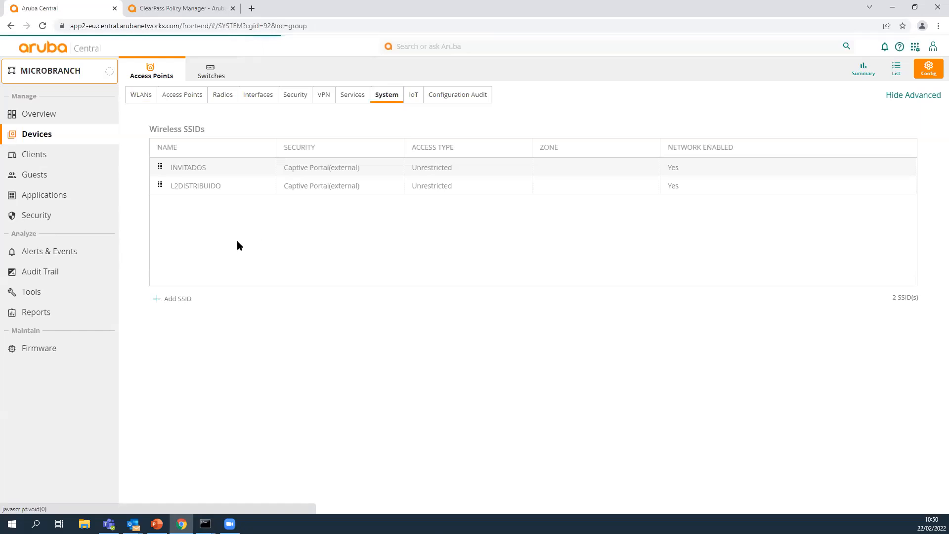
scroll(236, 276, down, 5)
scroll(236, 275, down, 15)
click(148, 285)
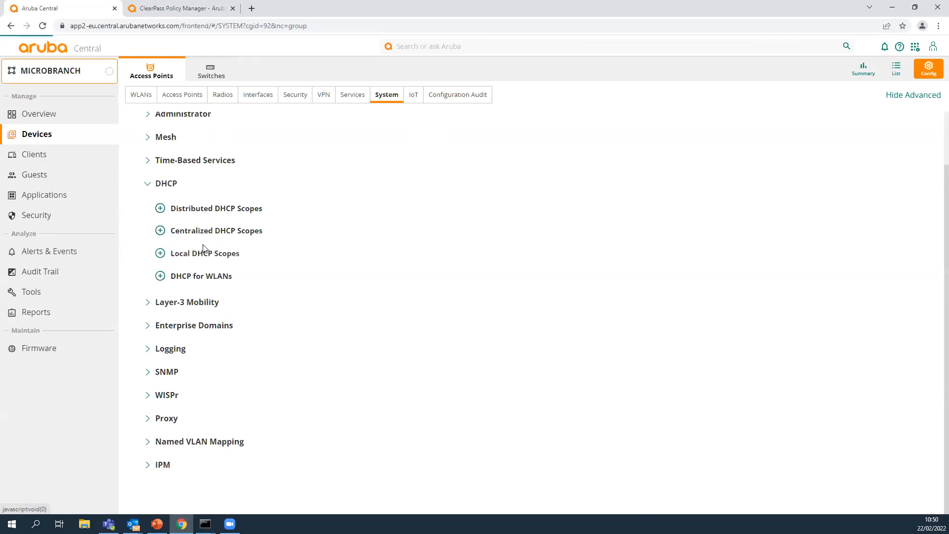
click(160, 208)
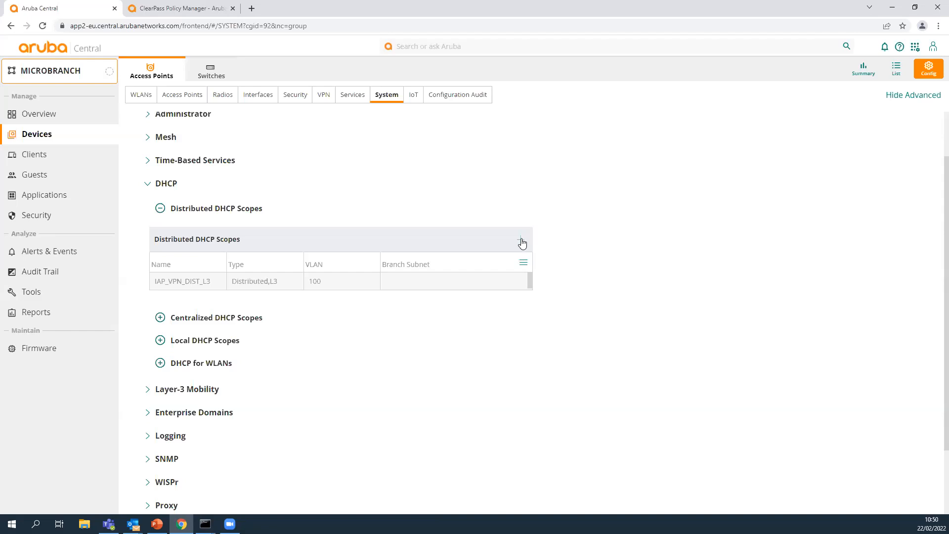
Start a distributed DHCP scope PRUEBAS of type Distributed,Layer-3 with VLAN 200, DNS server 192.168.90.254 and domain name test.local.
click(521, 242)
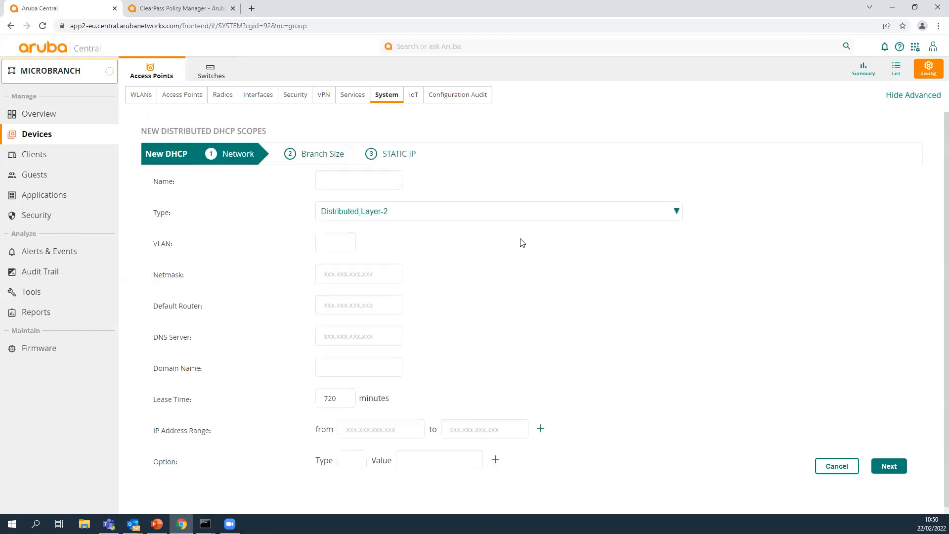
click(376, 184)
text(PRUEBAS)
click(669, 218)
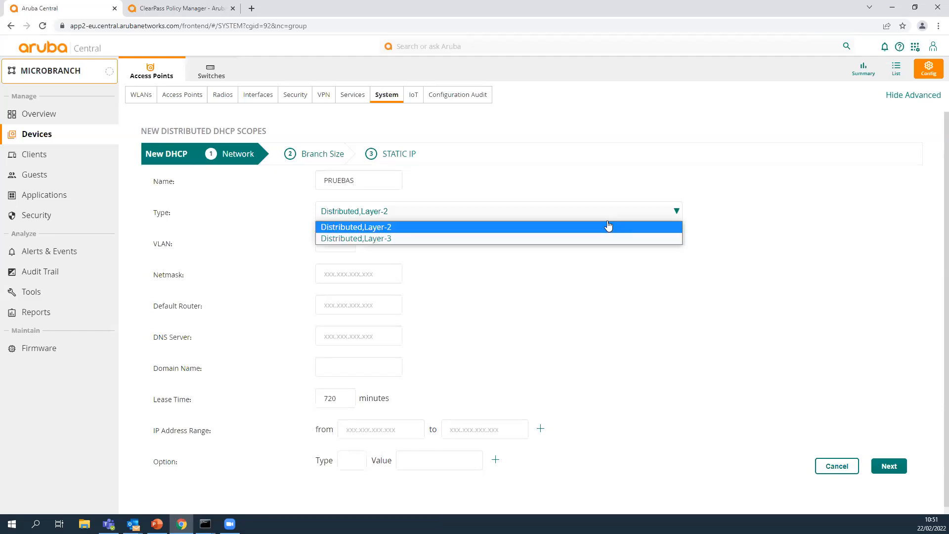
click(547, 238)
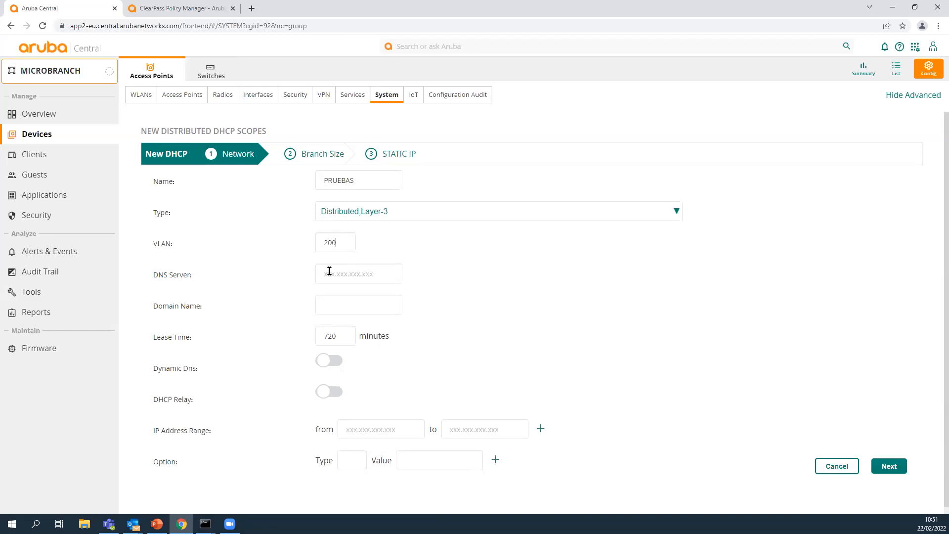
text(192.168.89)
text(.254)
text(test.local)
drag(325, 271, 430, 303)
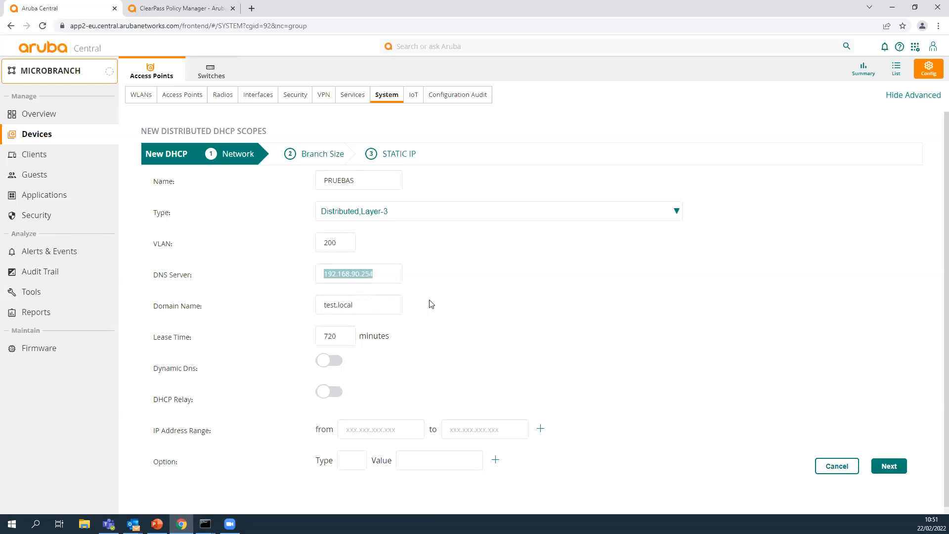
Set the scope's IP range to 10.0.1.1 to 10.0.1.254 with 10 clients per branch, and cancel its creation.
scroll(440, 301, down, 1)
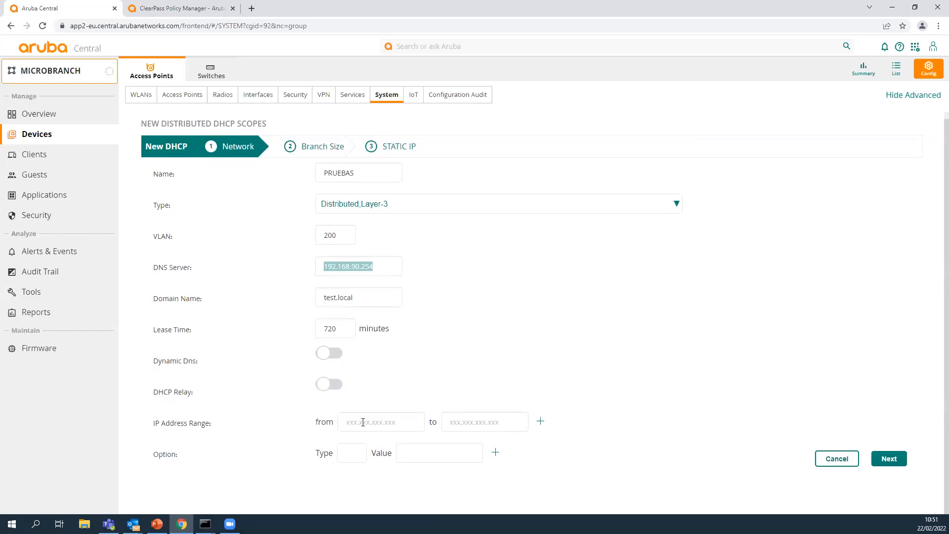
click(421, 445)
text(10.0.1.1)
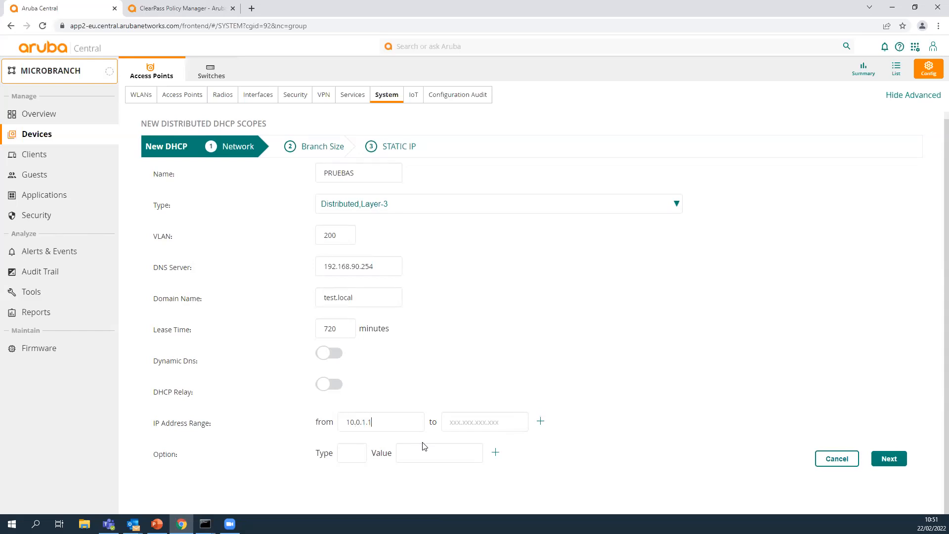
key(Tab)
text(10.0.1.254)
click(889, 458)
scroll(622, 341, down, 1)
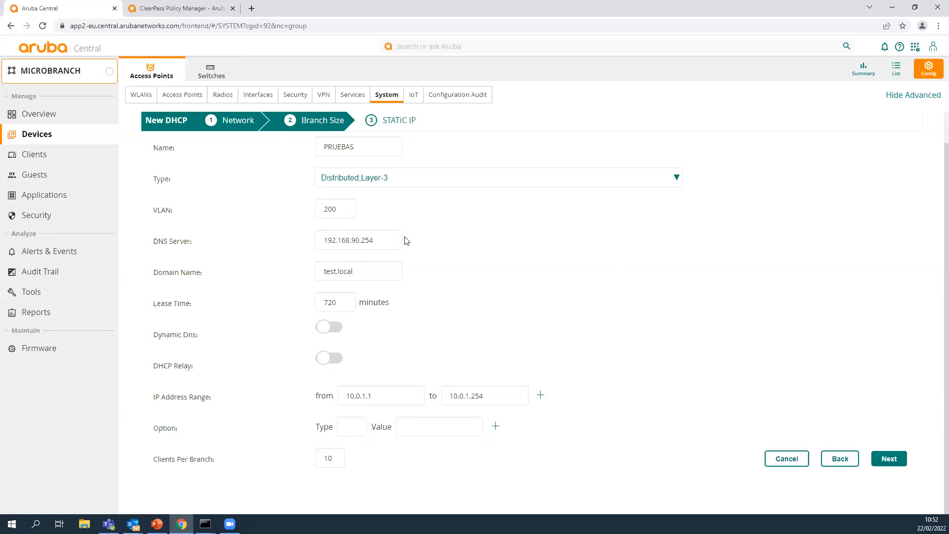
click(784, 461)
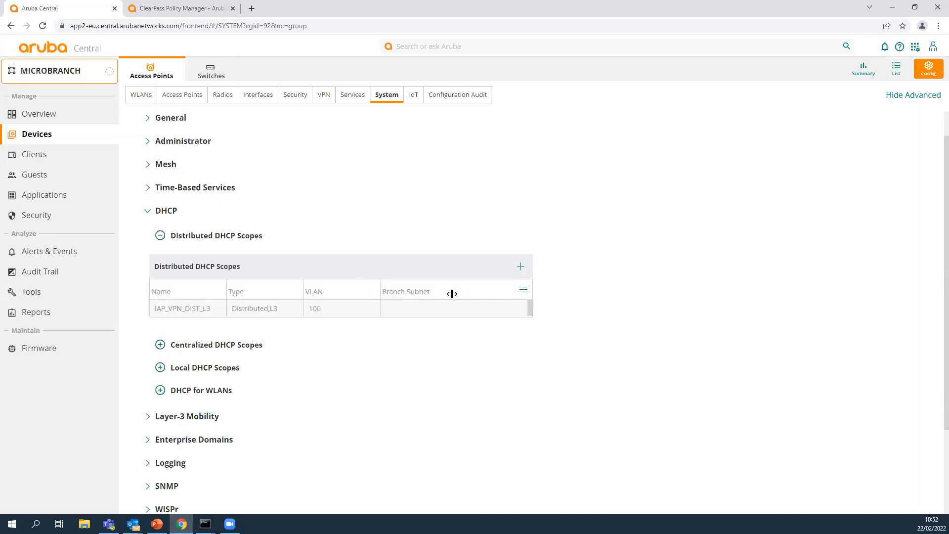
Open the network settings of the distributed DHCP scope IAP_VPN_DIST_L3.
mouse_move(412, 309)
click(468, 309)
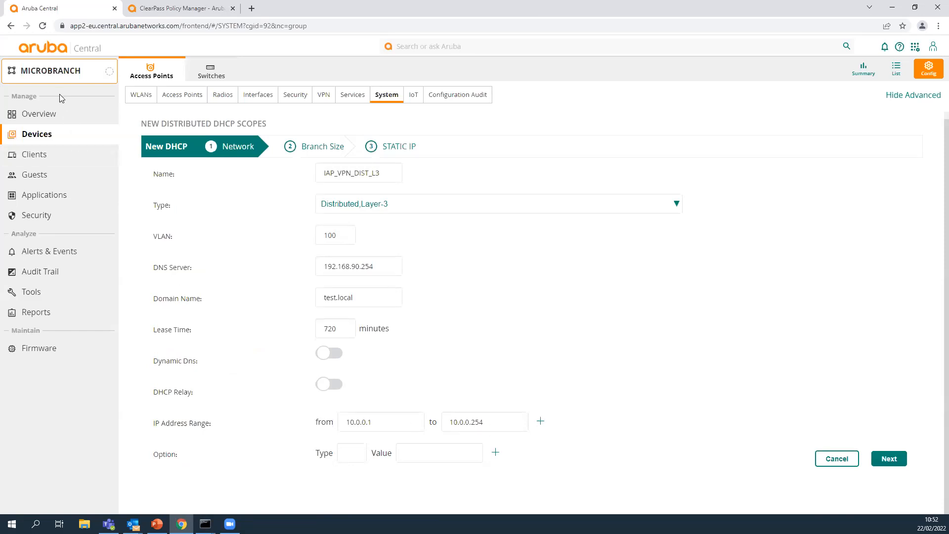
Switch to the GR_VPNC group and open the Aruba9004 gateway's route table.
click(45, 79)
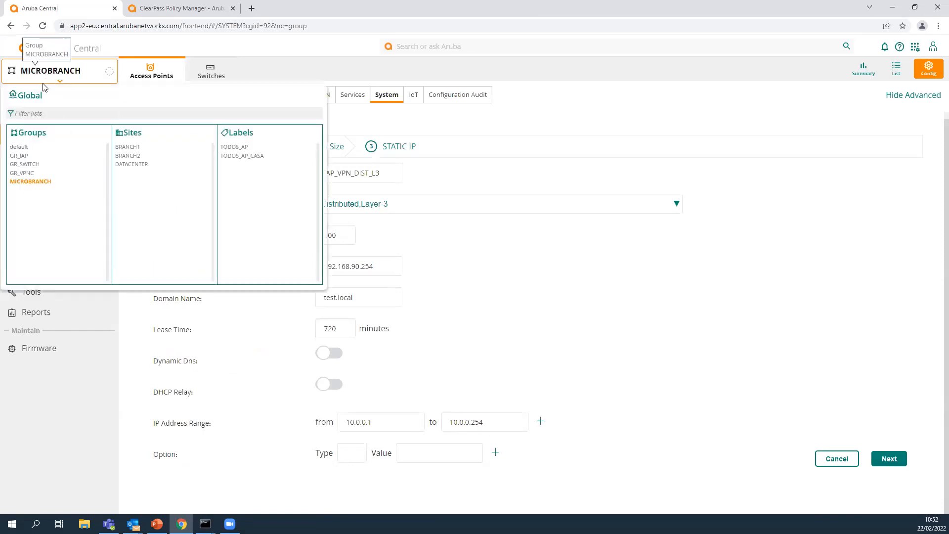
click(30, 171)
click(444, 178)
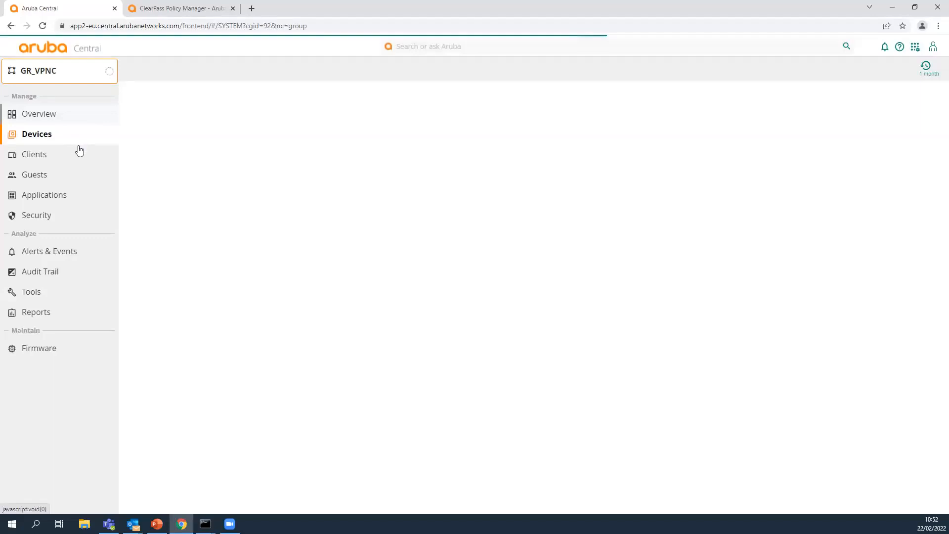
click(31, 134)
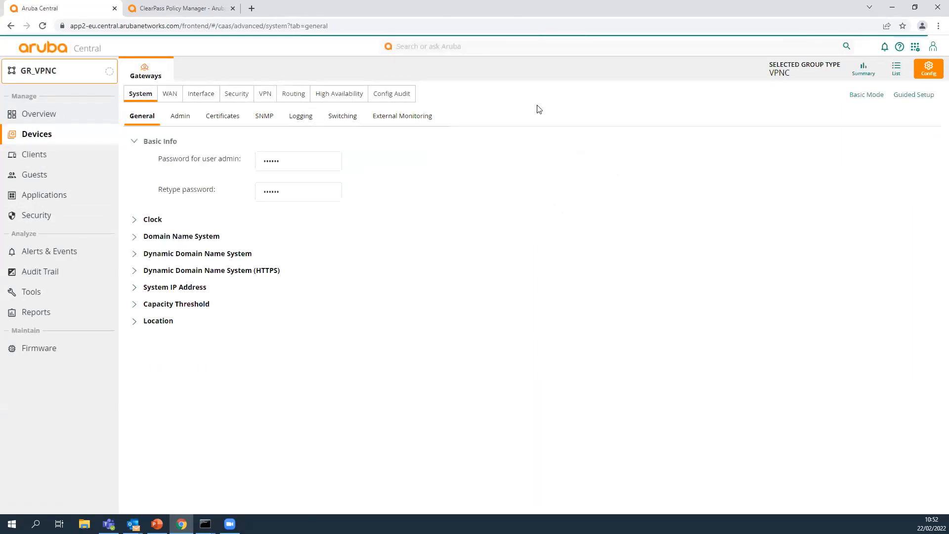
click(896, 69)
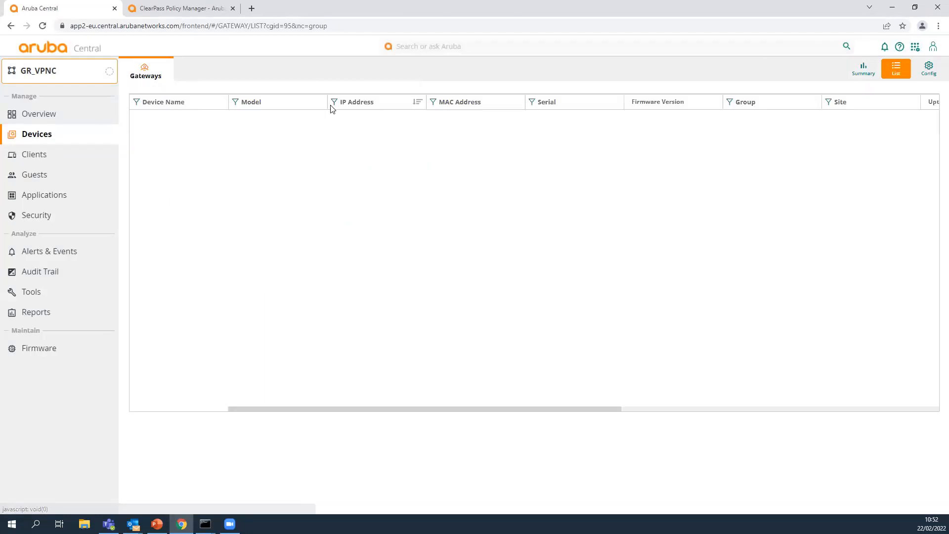
click(169, 176)
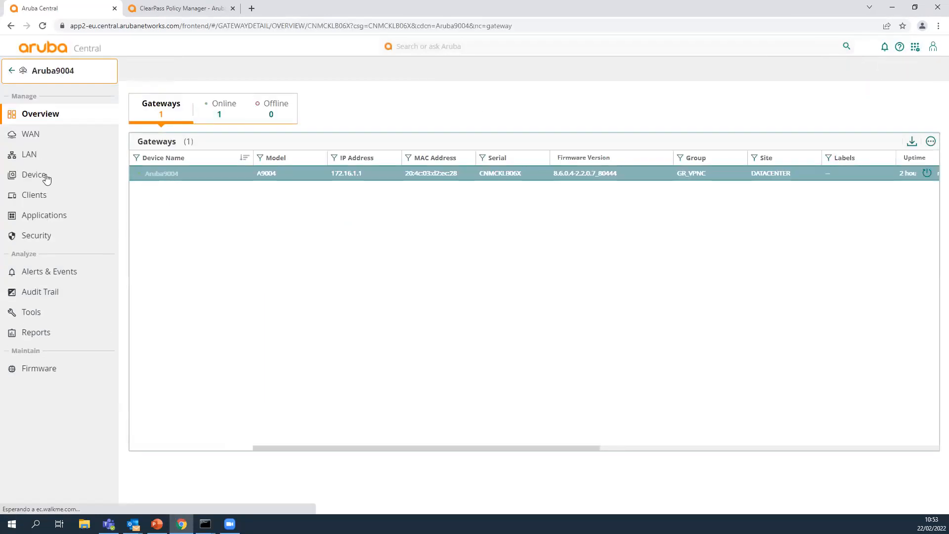
click(242, 74)
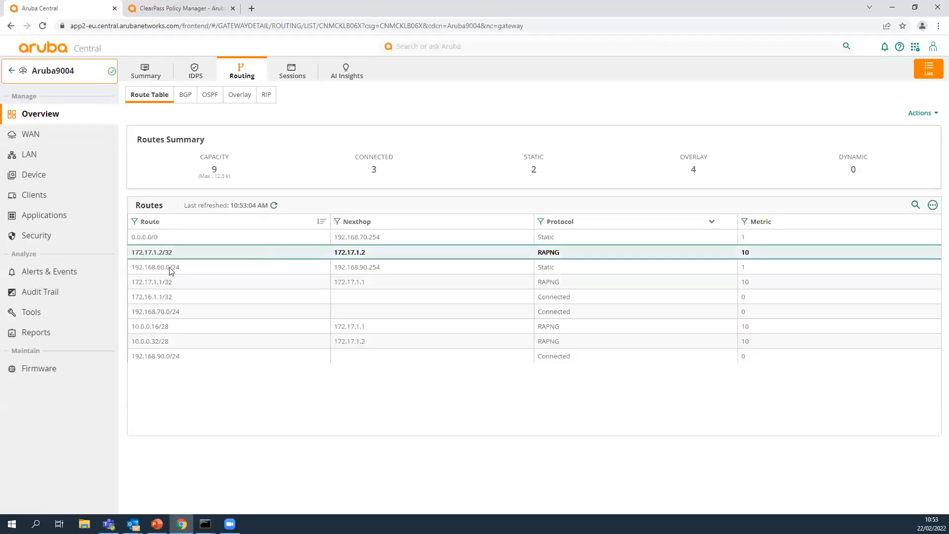
Highlight the 172.17.1.2/32, 172.17.1.1/32 and 10.0.0.32/28 routes in the route table.
click(137, 253)
drag(135, 252, 187, 258)
click(130, 284)
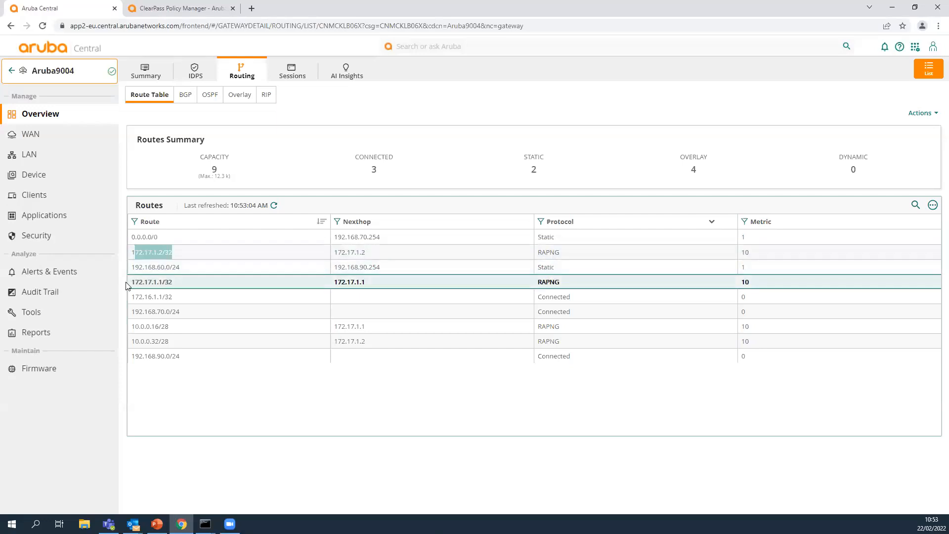
drag(132, 282, 193, 287)
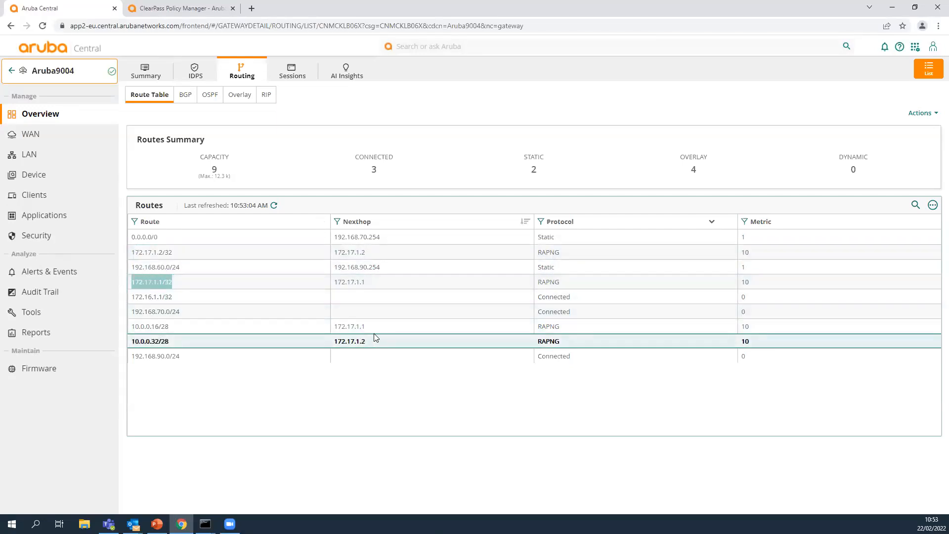
drag(134, 327, 177, 345)
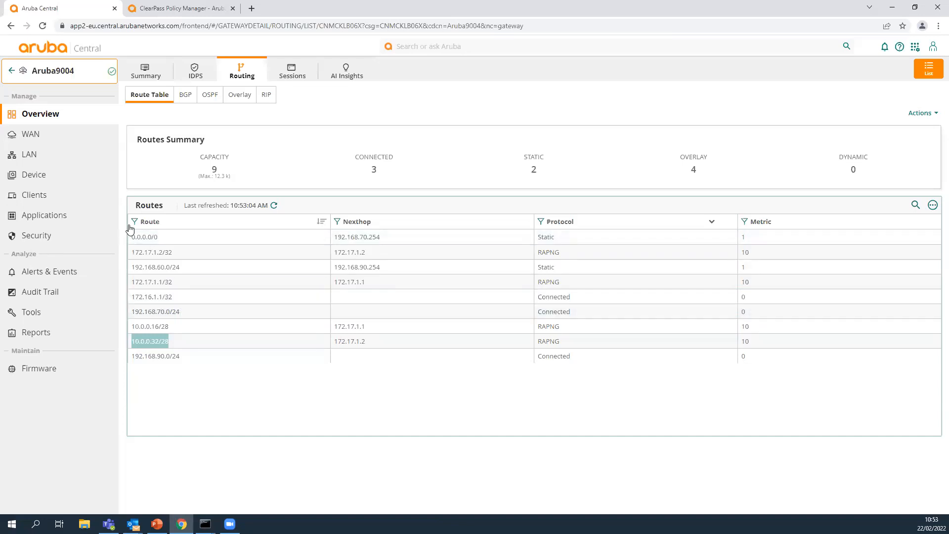
Return to the MICROBRANCH group's access point system configuration and examine the test.local entry under Enterprise Domains.
click(11, 70)
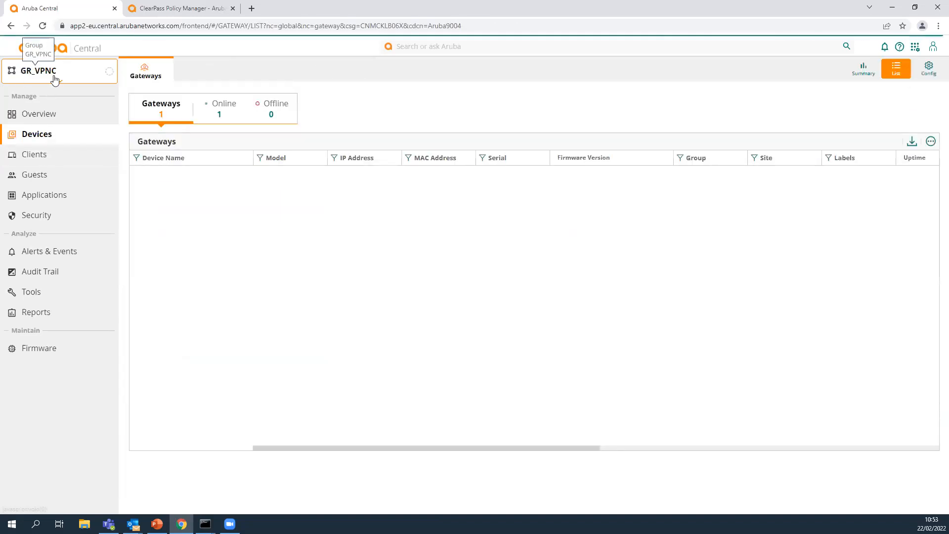
click(55, 71)
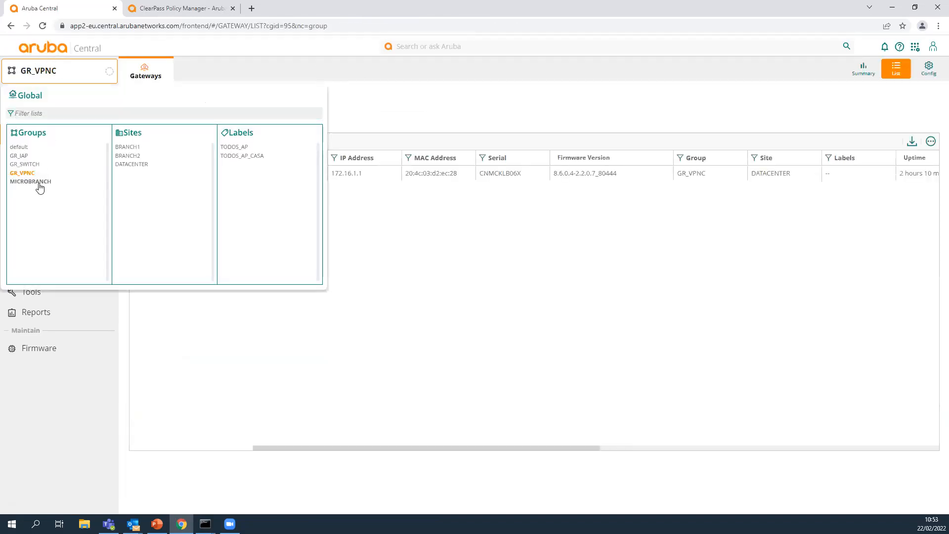
click(38, 182)
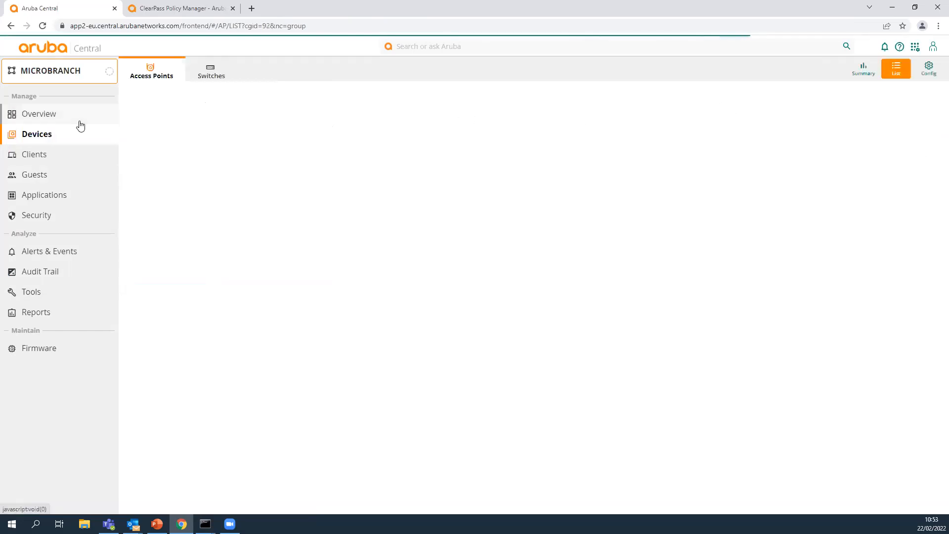
click(924, 68)
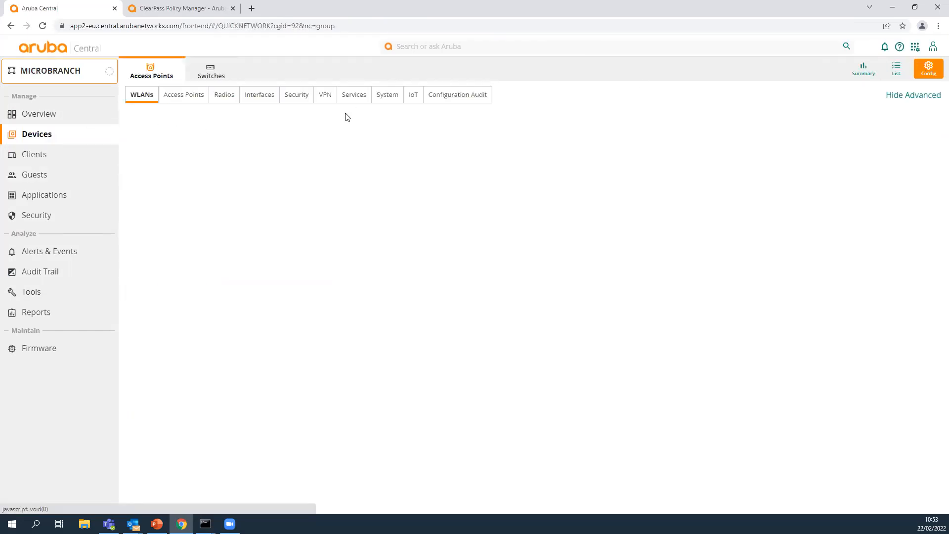
click(384, 95)
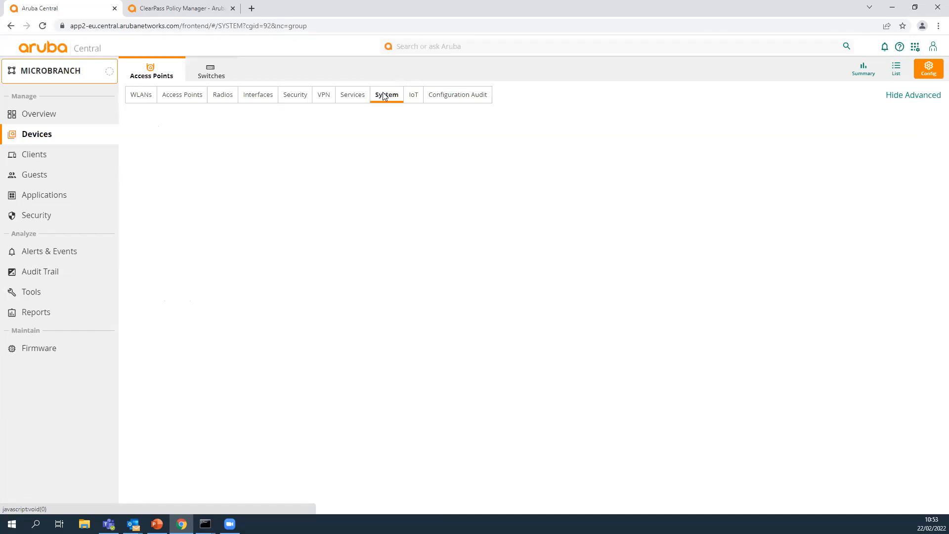
scroll(274, 247, down, 10)
scroll(274, 247, down, 10)
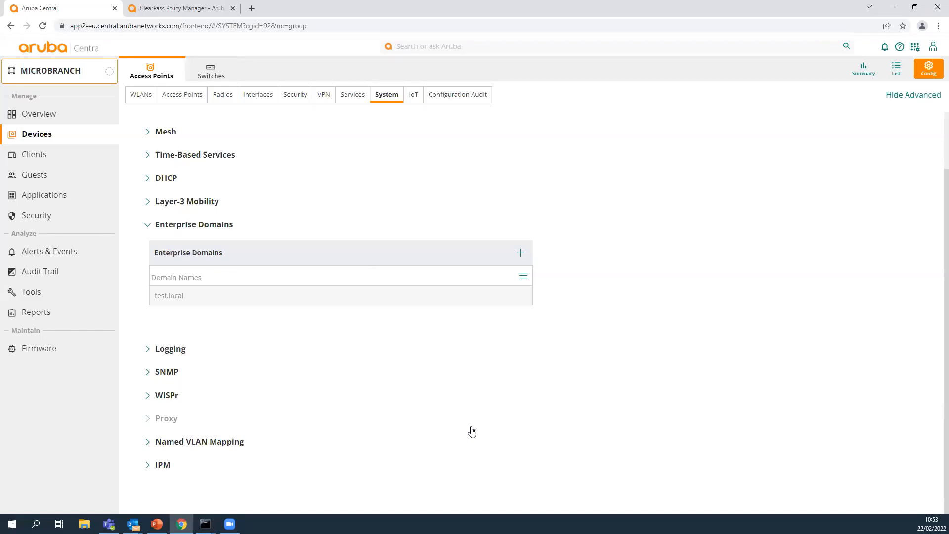
drag(204, 296, 146, 297)
click(199, 295)
Open the VC_Branch1 virtual controller's WLAN configuration and show the VLAN settings of the BRANCH1 SSID.
click(52, 80)
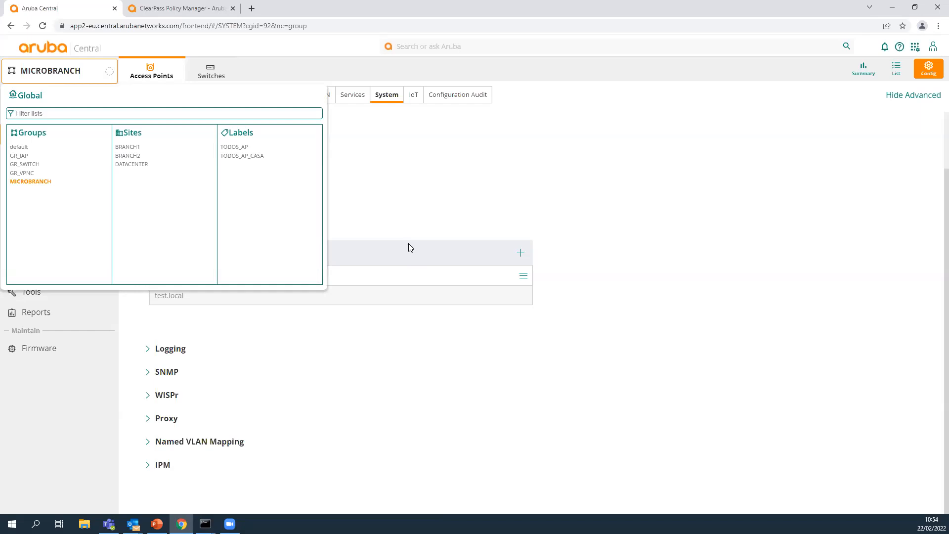
click(35, 182)
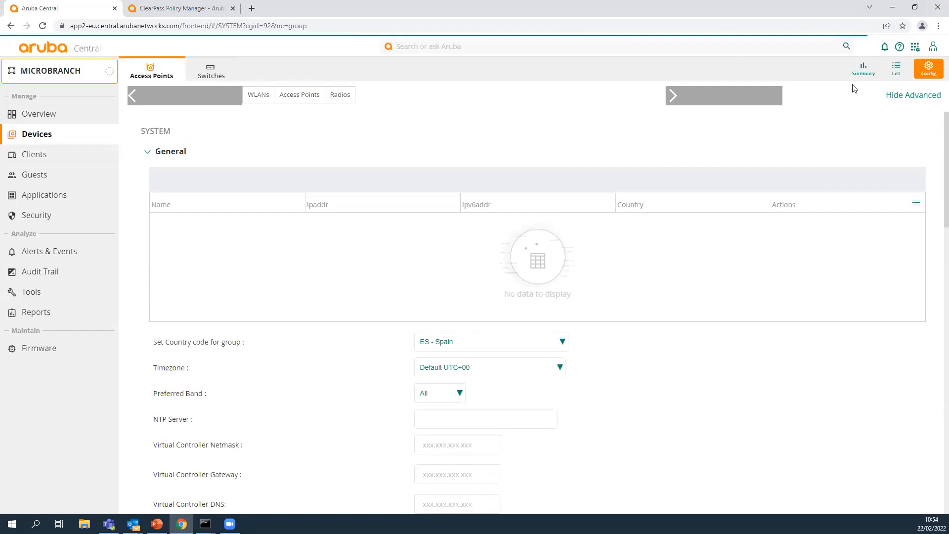
click(896, 72)
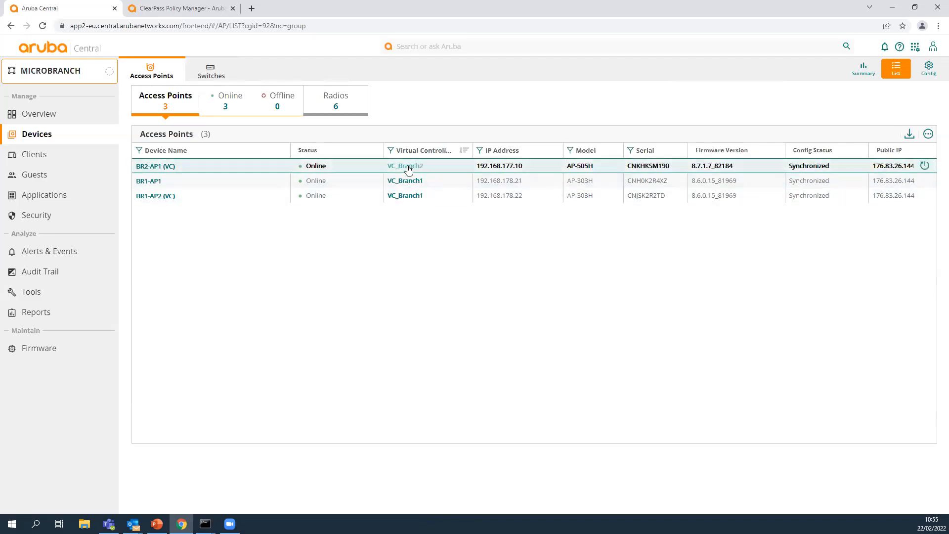
click(406, 183)
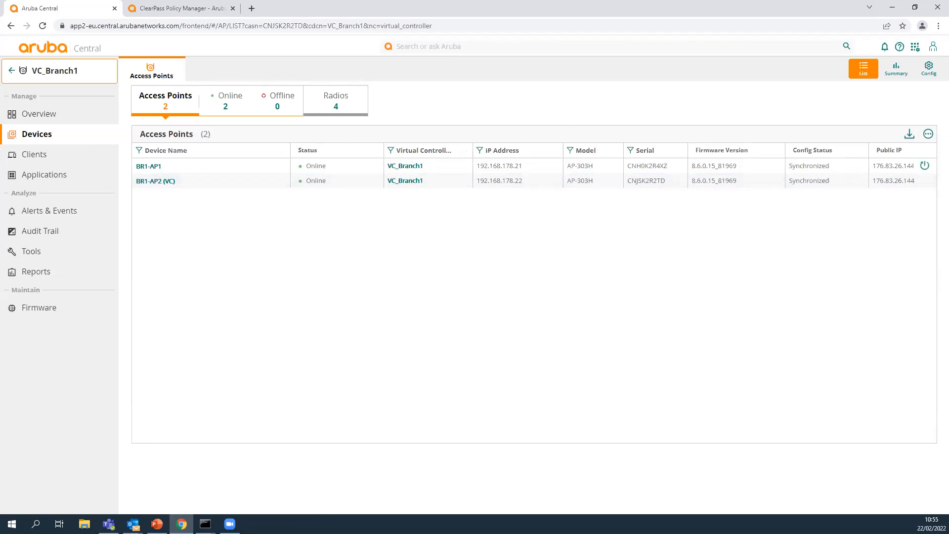
click(928, 68)
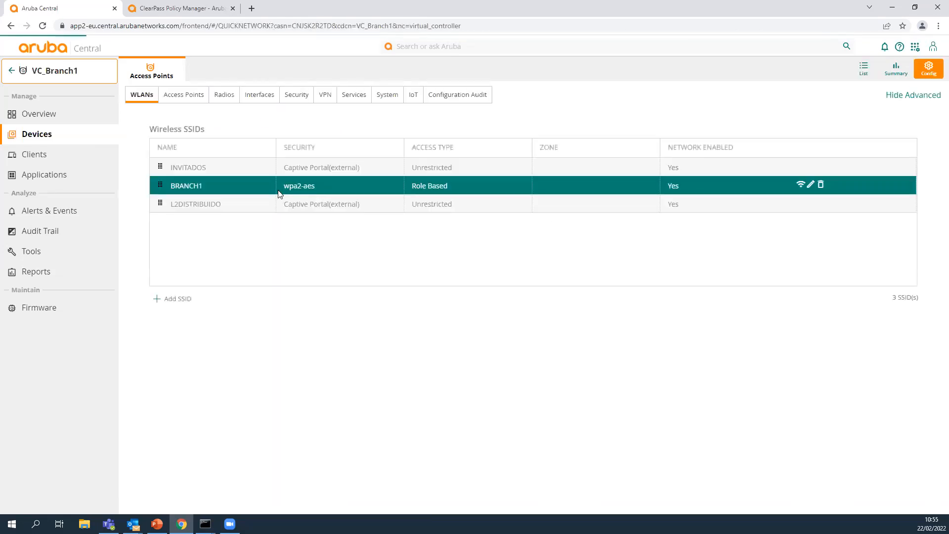
click(811, 184)
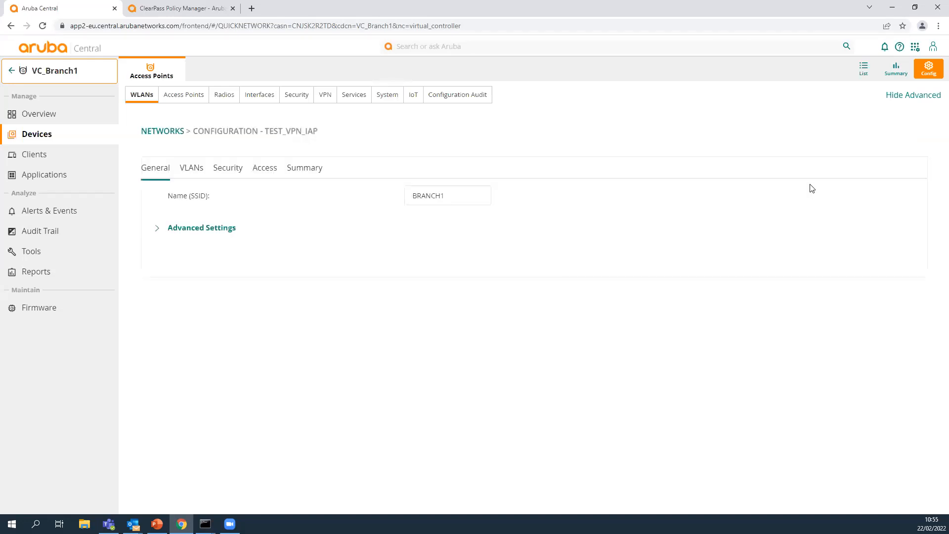
click(194, 170)
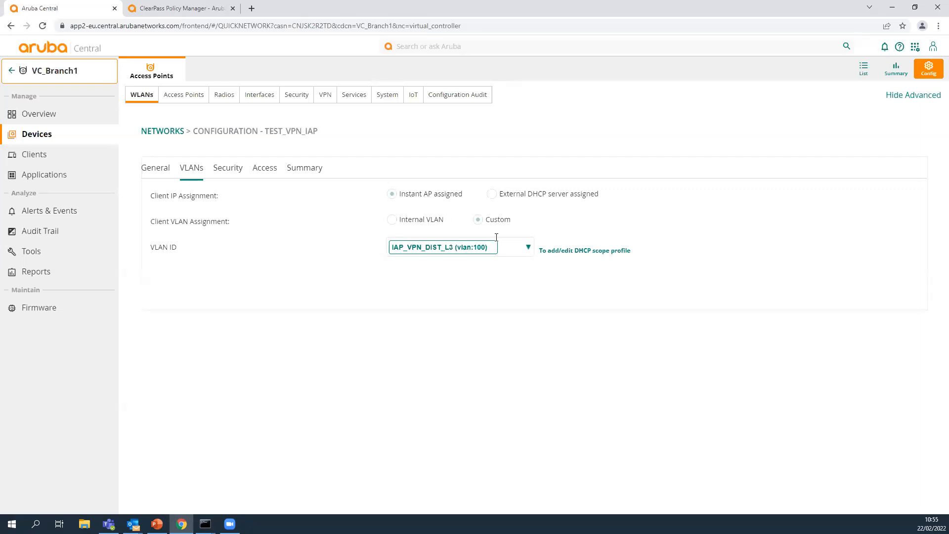
Examine the DHCP scopes available as VLAN ID for the BRANCH1 SSID, keeping IAP_VPN_DIST_L3 (vlan:100) selected.
click(528, 247)
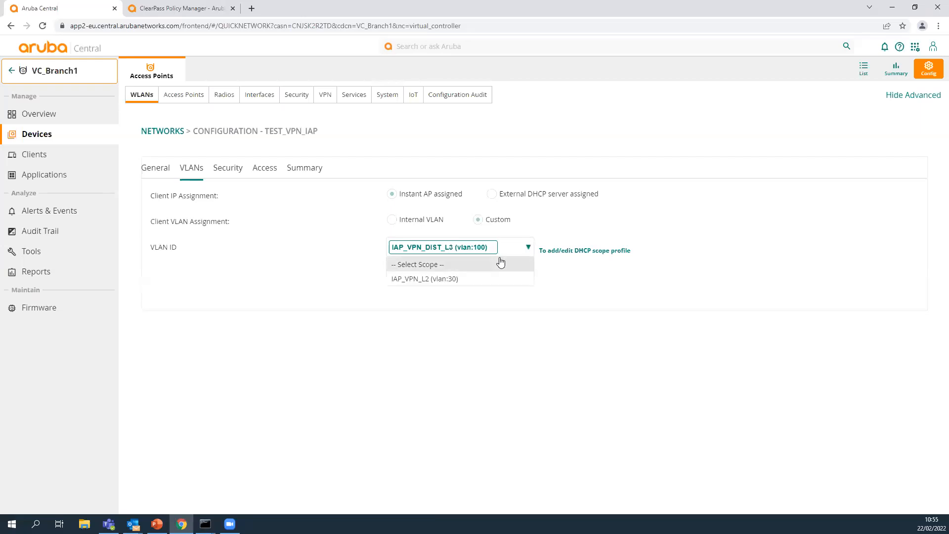
click(486, 247)
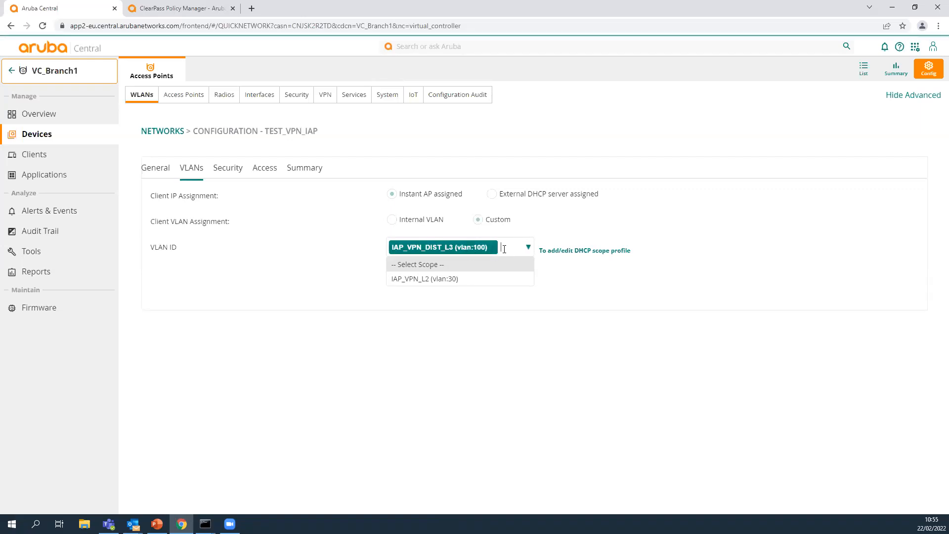
click(502, 339)
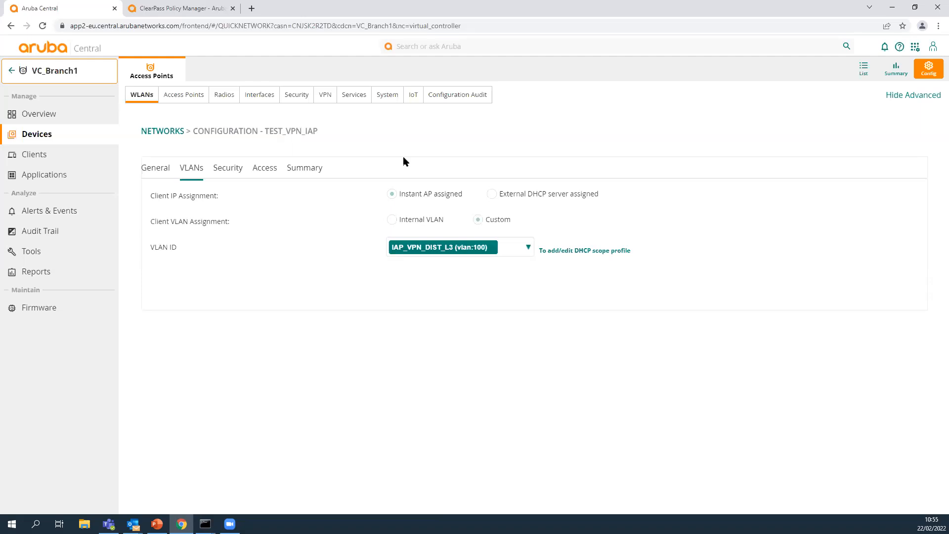
Go to the VC_Branch2 virtual controller's configuration and show the VLAN settings of the Eth1-802.X wired port profile.
click(53, 77)
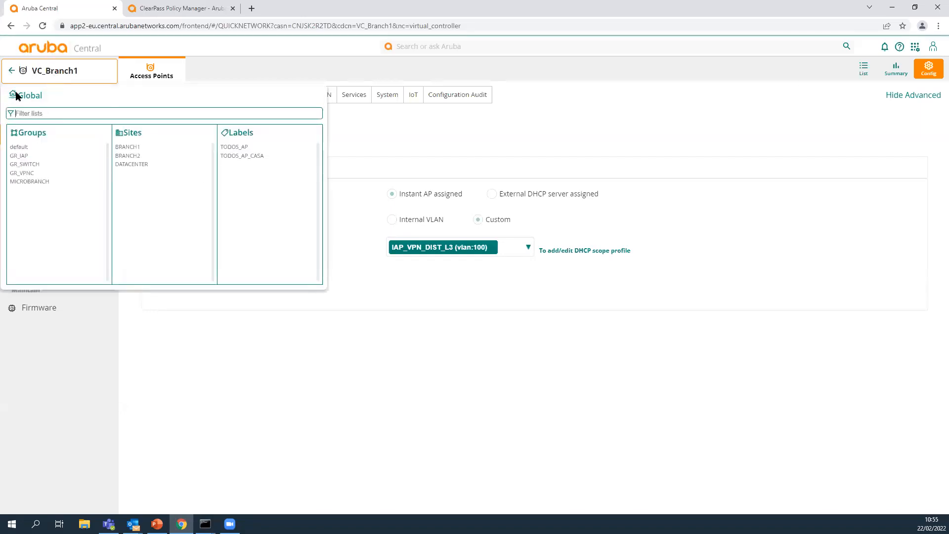
click(12, 71)
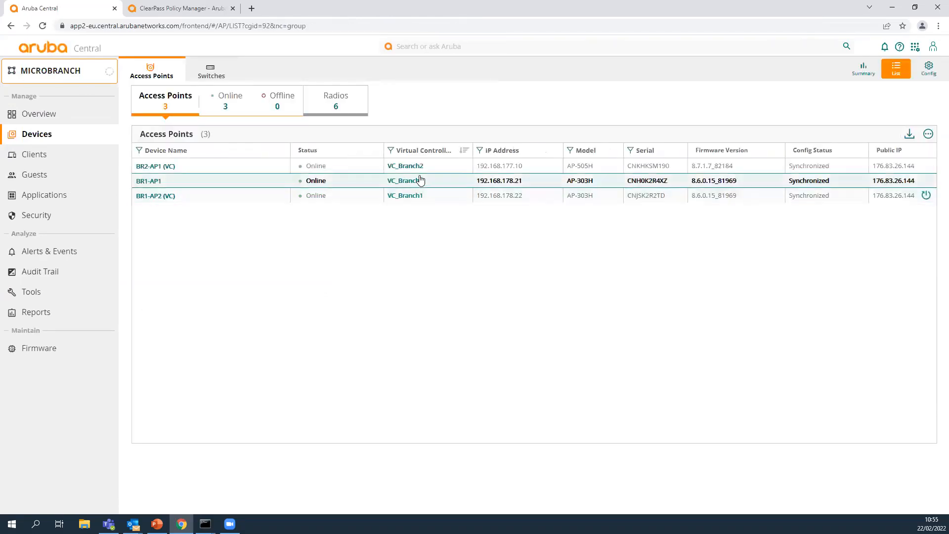
click(408, 166)
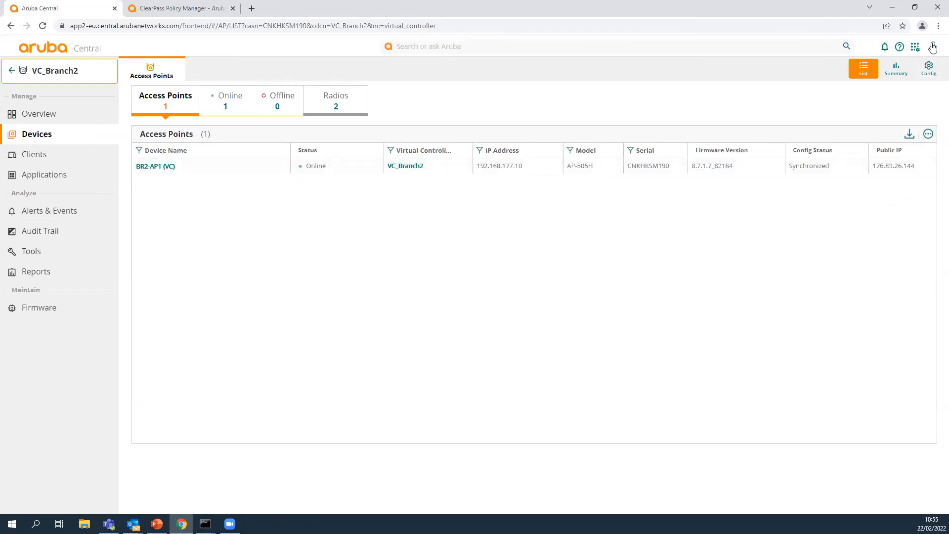
click(928, 69)
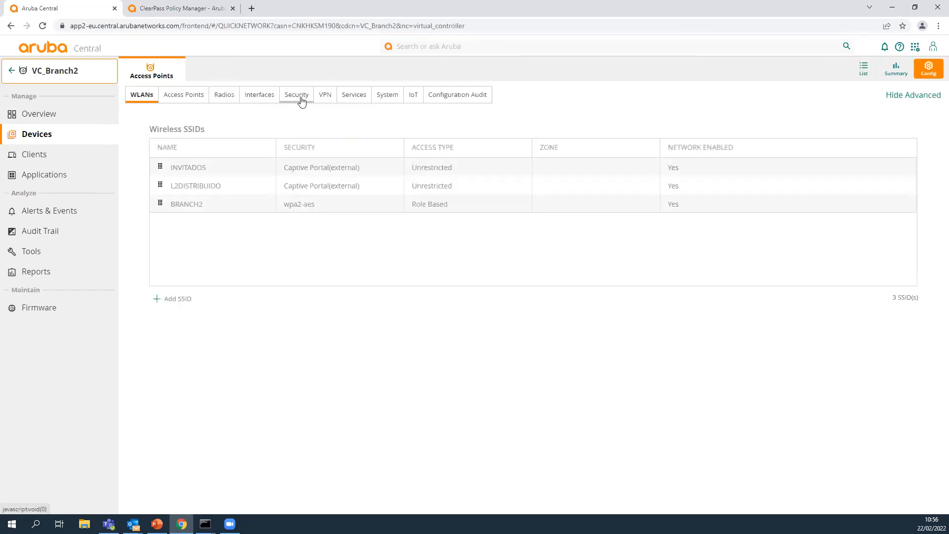
click(266, 95)
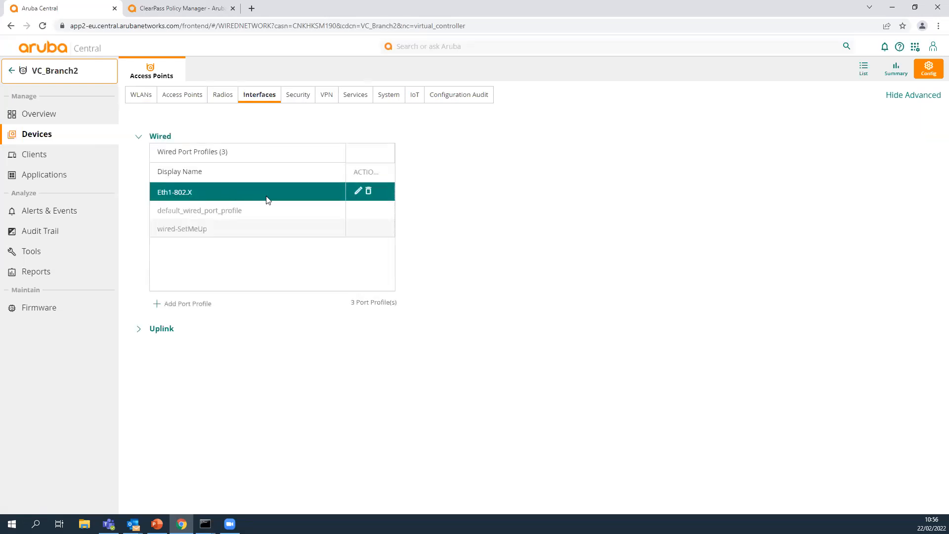
click(358, 193)
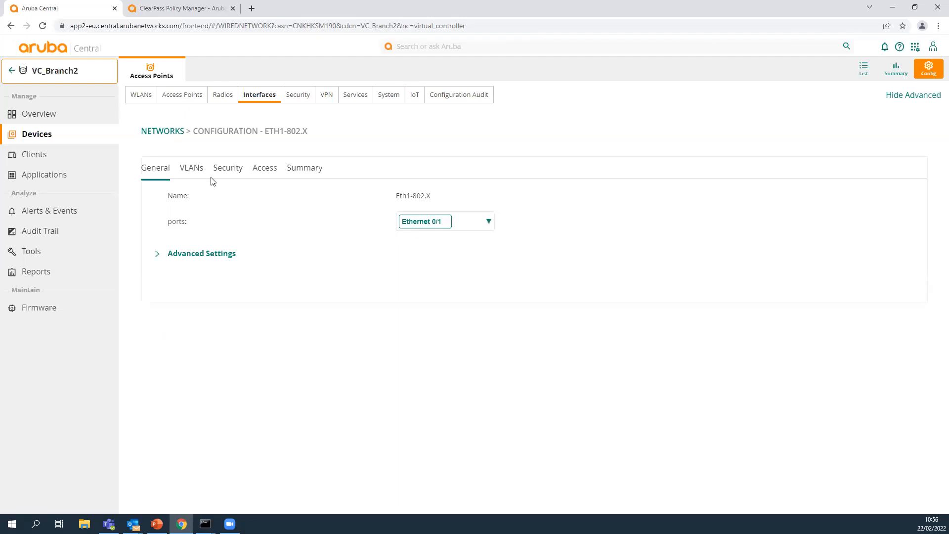
click(198, 174)
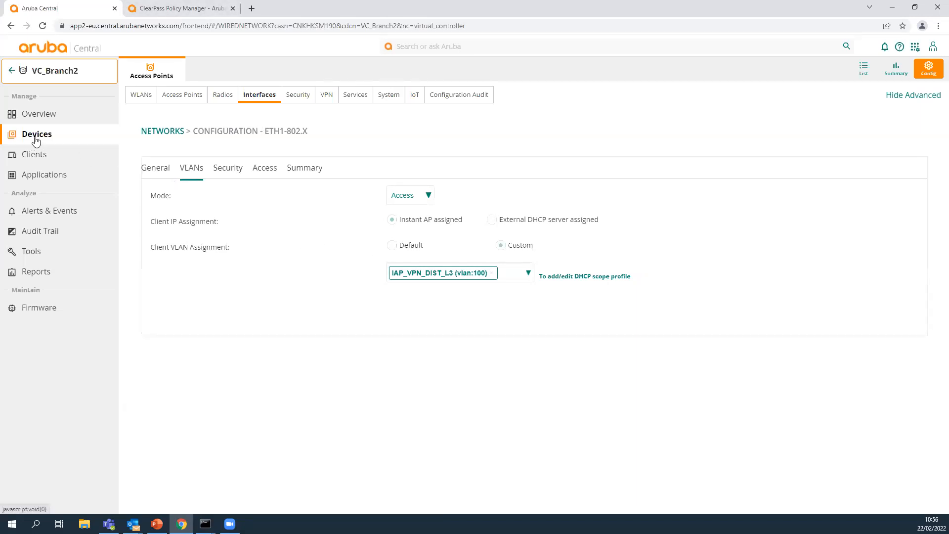
Return to the MICROBRANCH group's access point configuration and show the VLAN settings of the INVITADOS SSID.
click(12, 70)
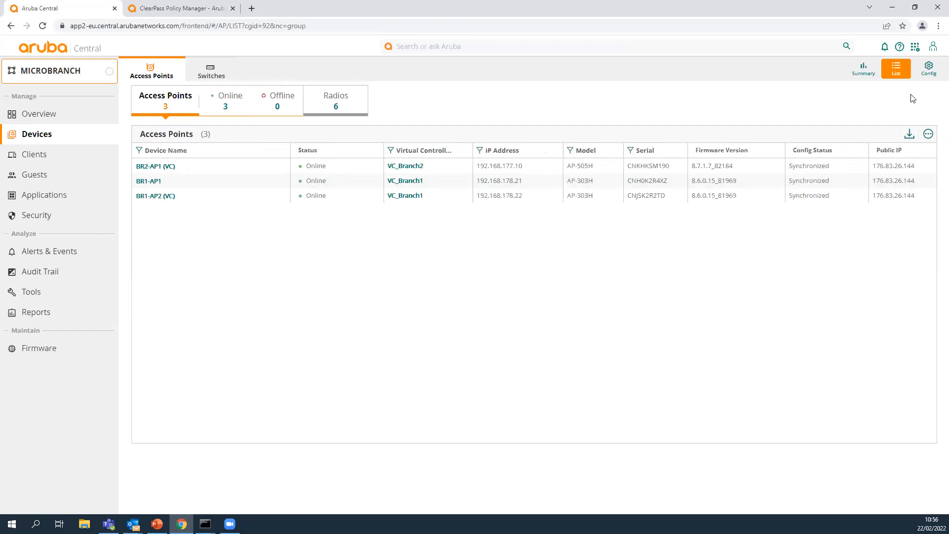
click(929, 69)
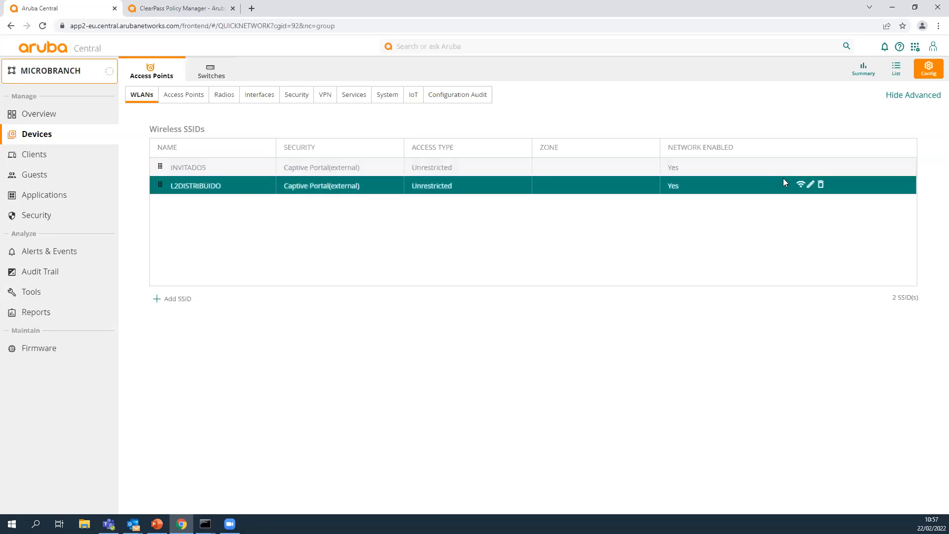
click(811, 170)
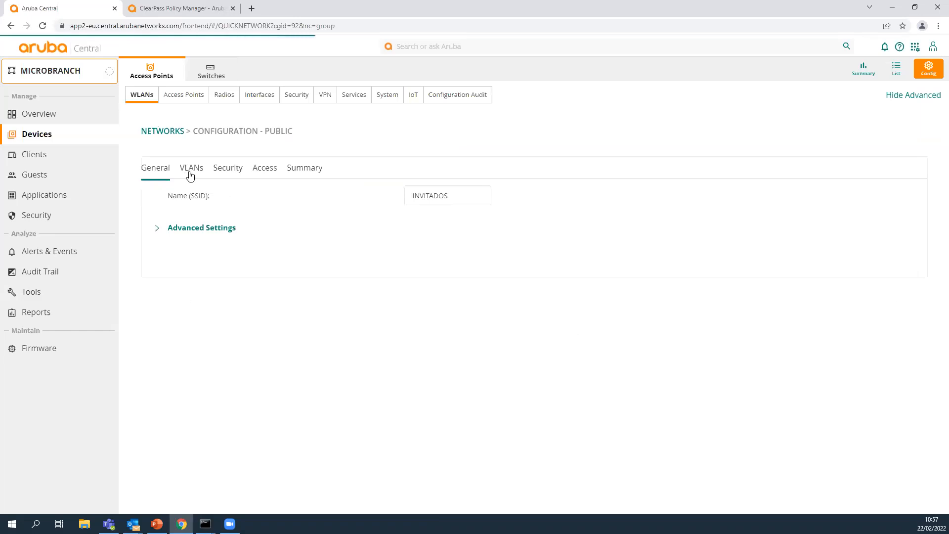
click(188, 175)
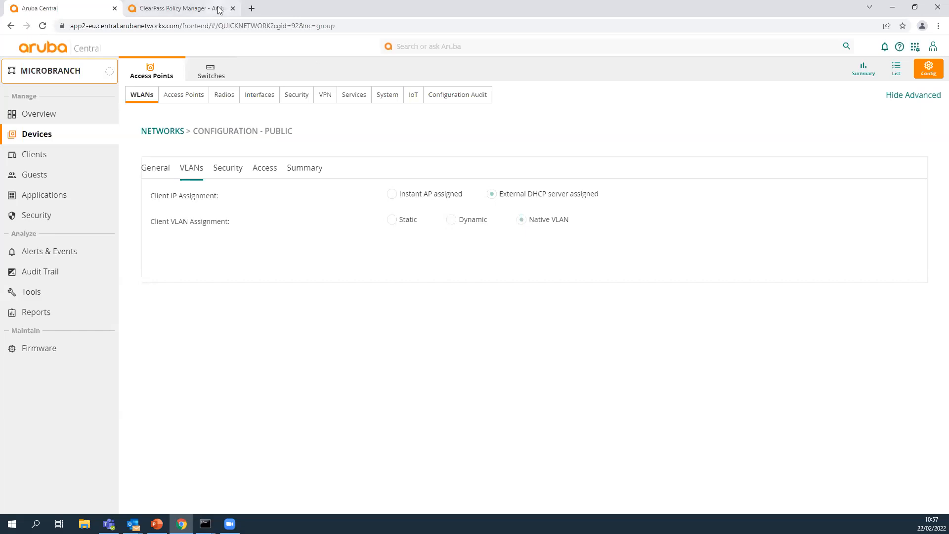
Open the bookmarked VMware ESXi host in a new browser tab and log in as root with the account password.
click(252, 8)
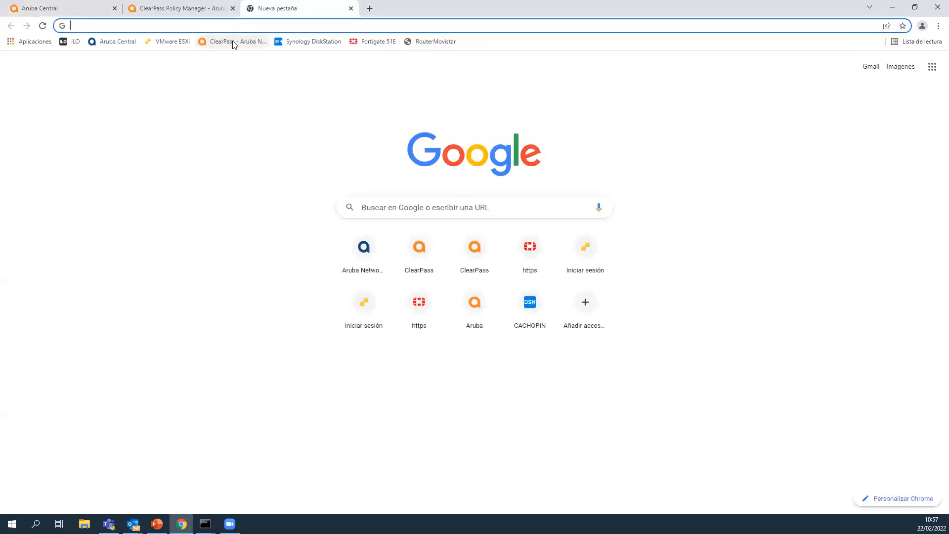
click(174, 42)
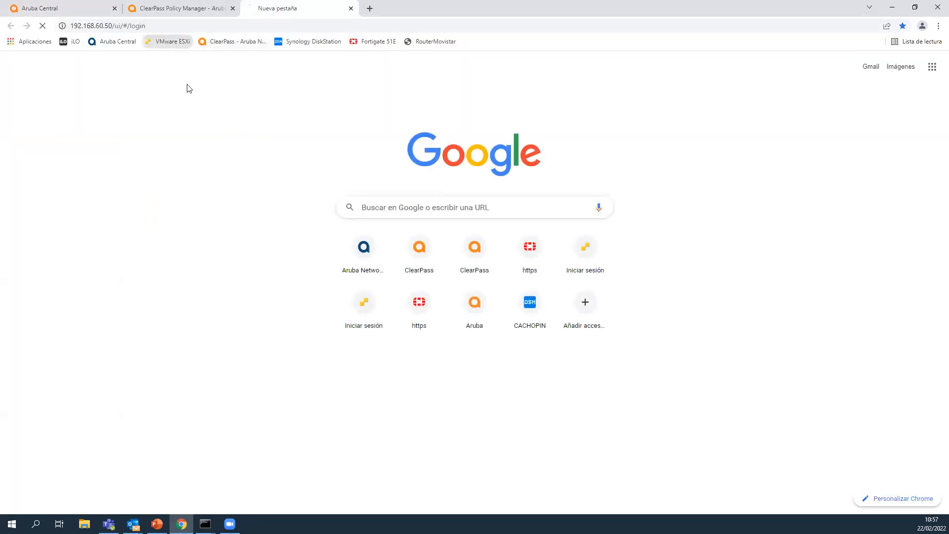
click(168, 203)
text(root)
key(Tab)
text(******)
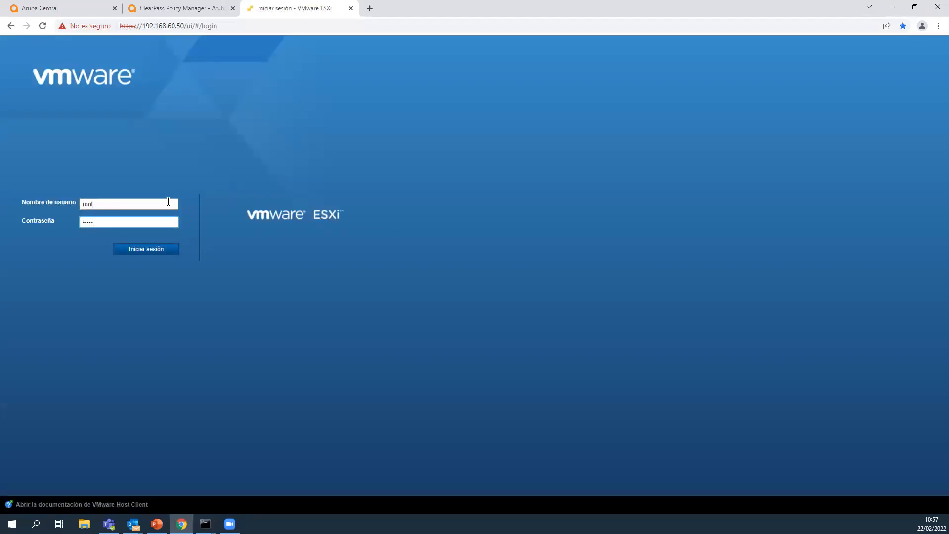
text(**)
key(Return)
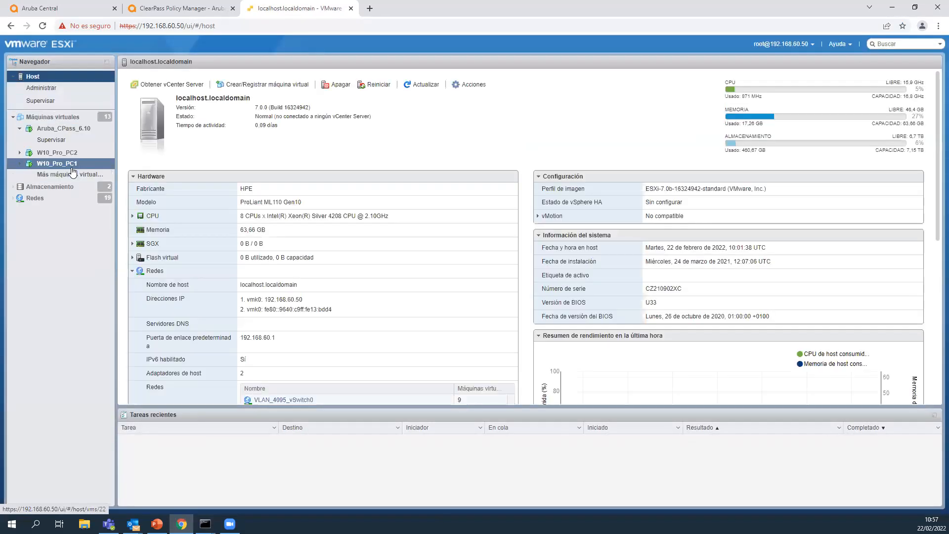
Open the console of the W10_Pro_PC1 virtual machine in a new browser tab.
right_click(73, 166)
mouse_move(106, 230)
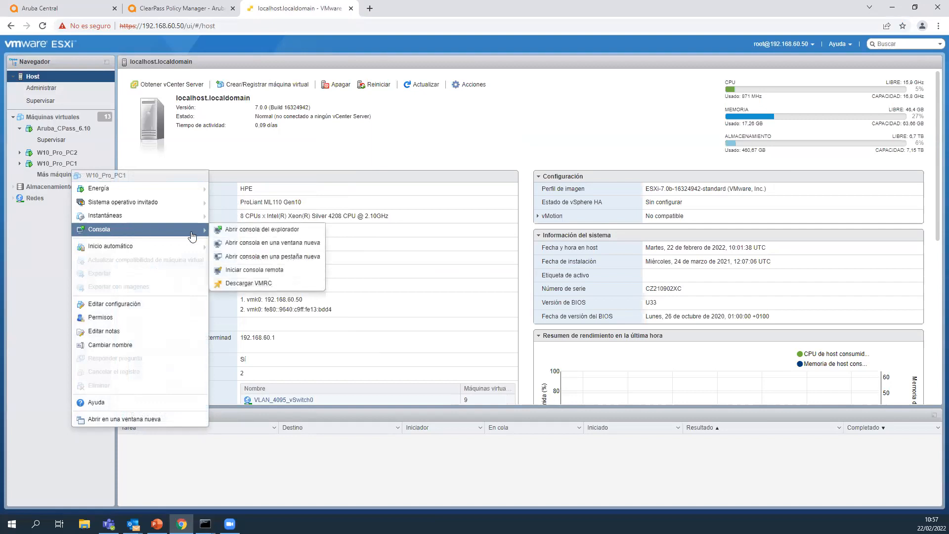
click(246, 255)
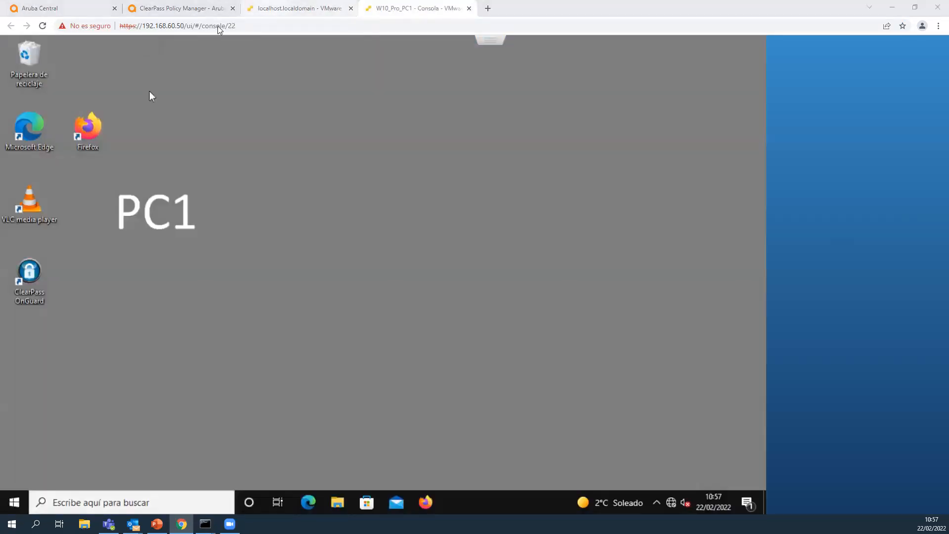
Open the W10_Pro_PC2 console in a new tab, close the ESXi host tab and switch to the W10_Pro_PC1 console.
click(297, 13)
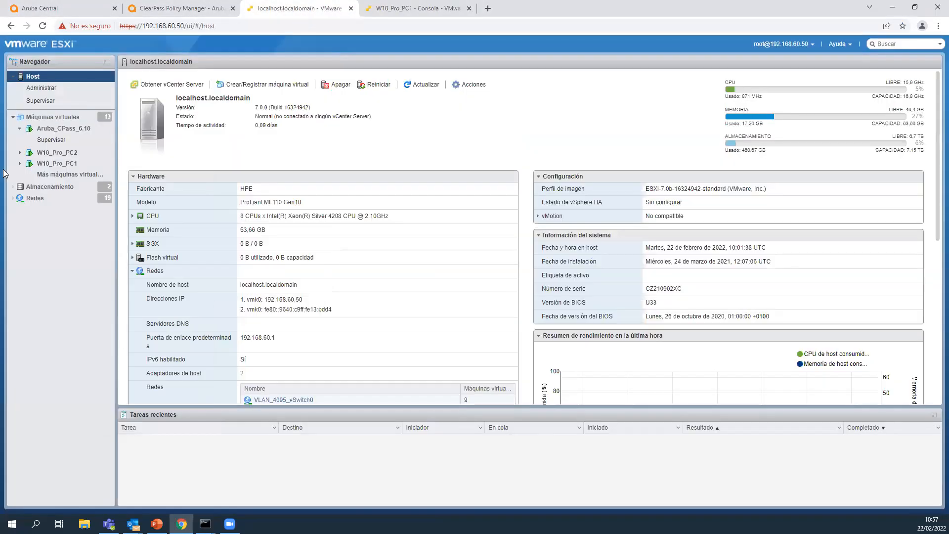
right_click(81, 154)
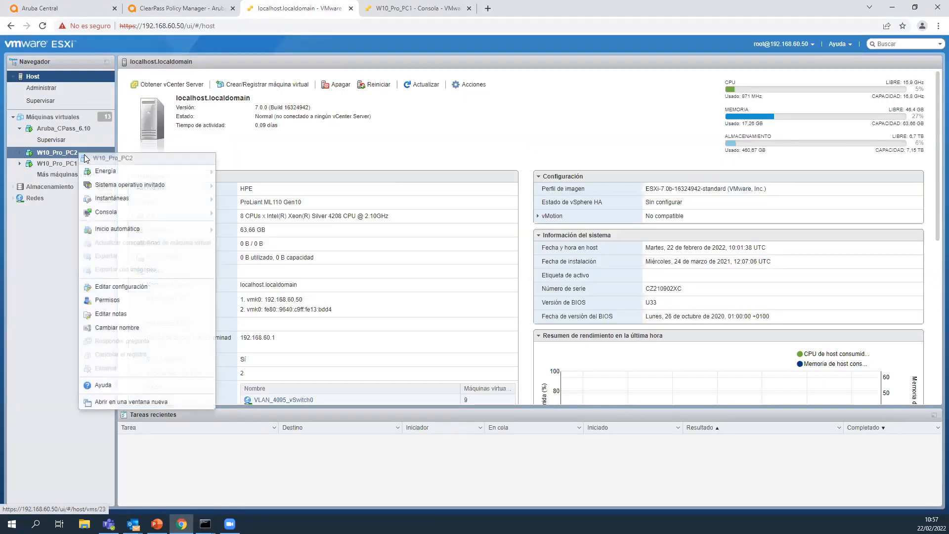
mouse_move(121, 215)
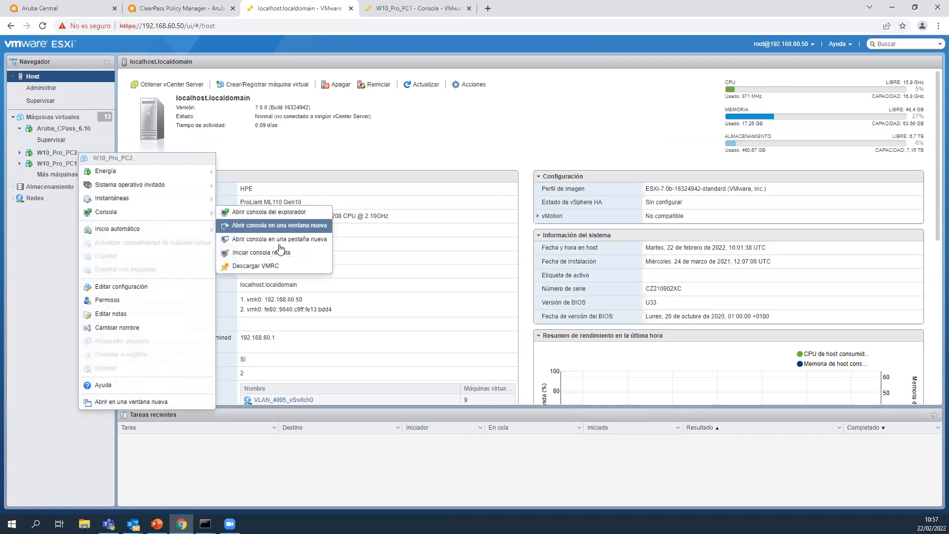
click(278, 239)
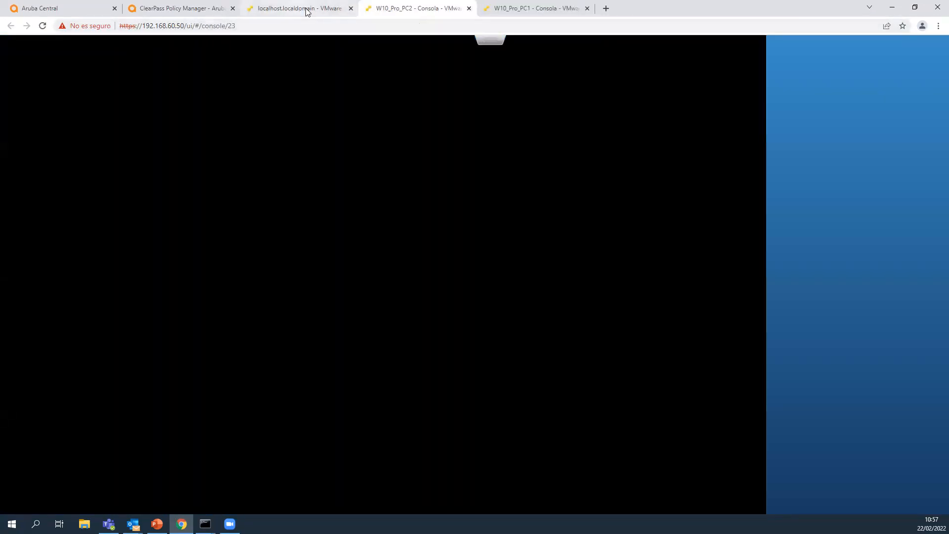
click(351, 8)
click(372, 11)
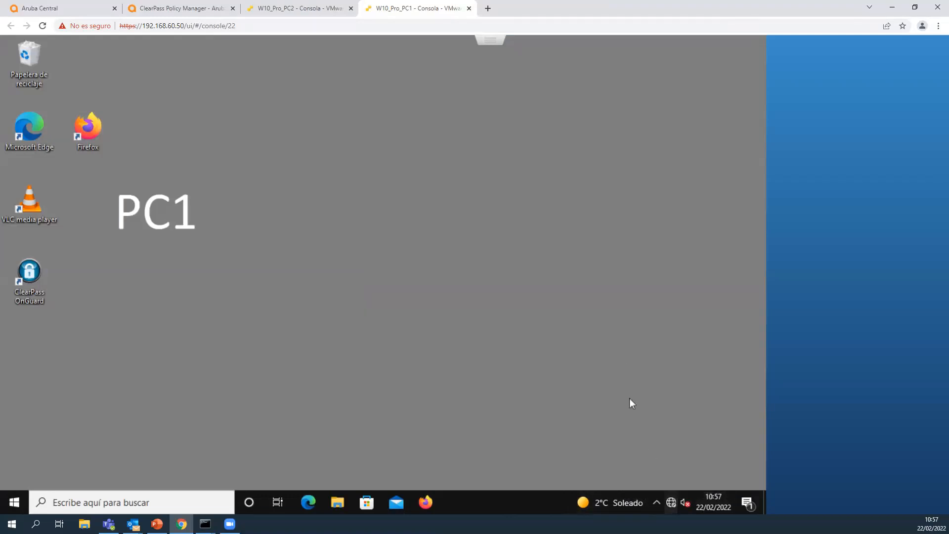
Connect PC1 to the BRANCH1 Wi-Fi network as usuario1 with the account password and accept the network's certificate.
click(672, 499)
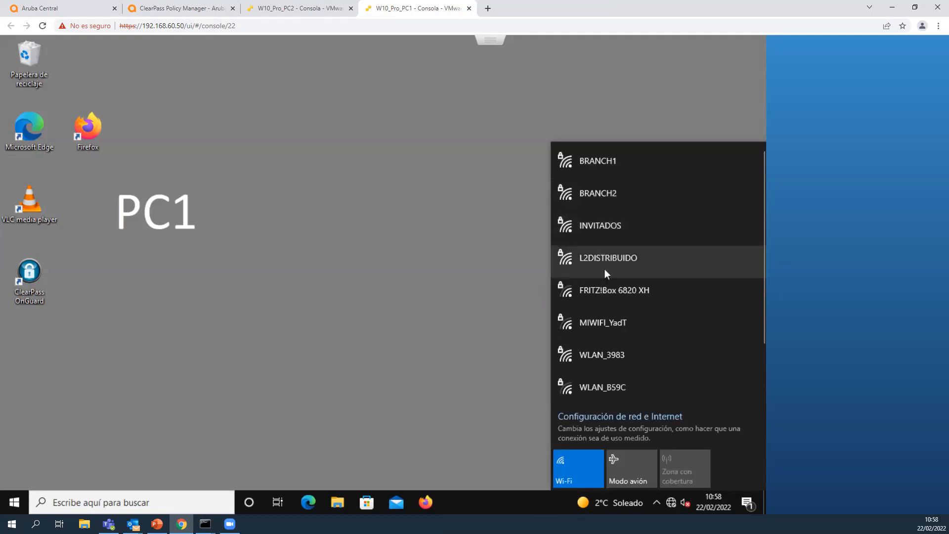
click(589, 168)
click(721, 217)
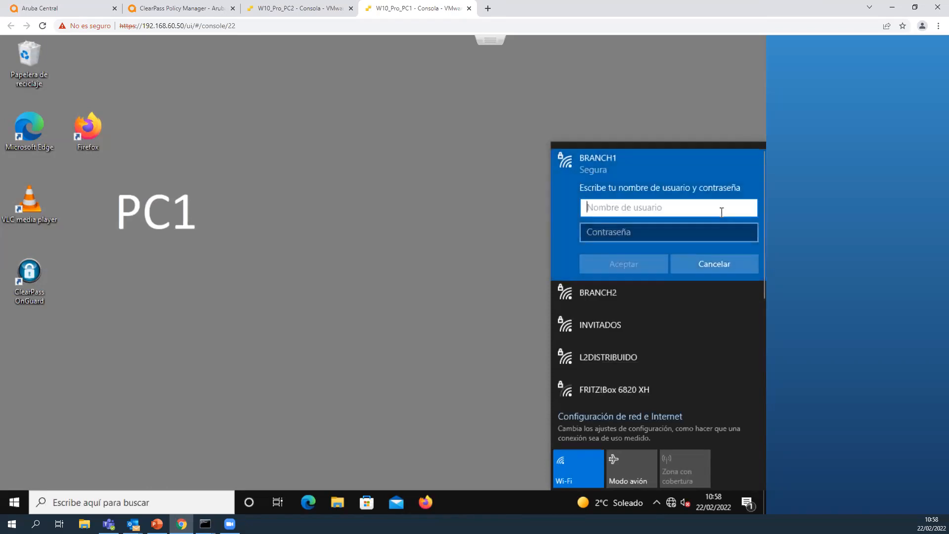
text(usuario1)
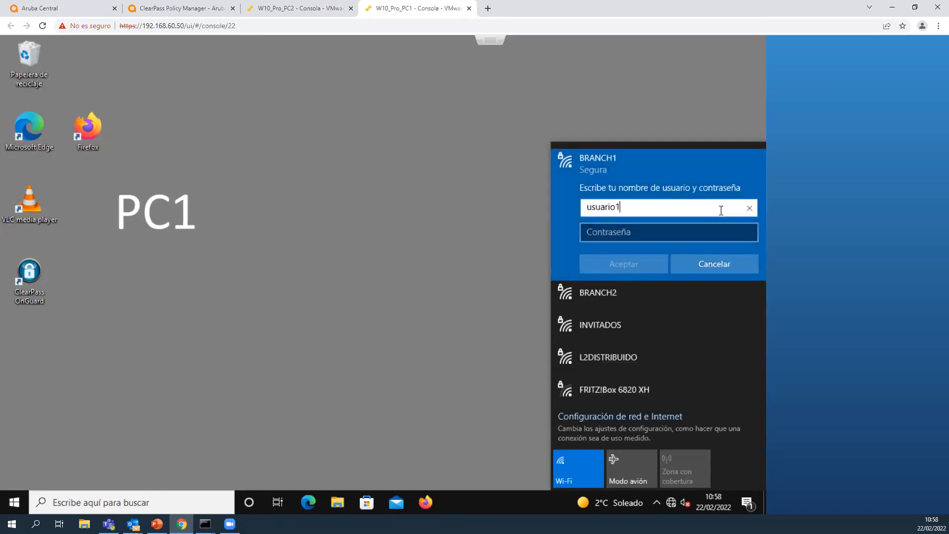
key(Tab)
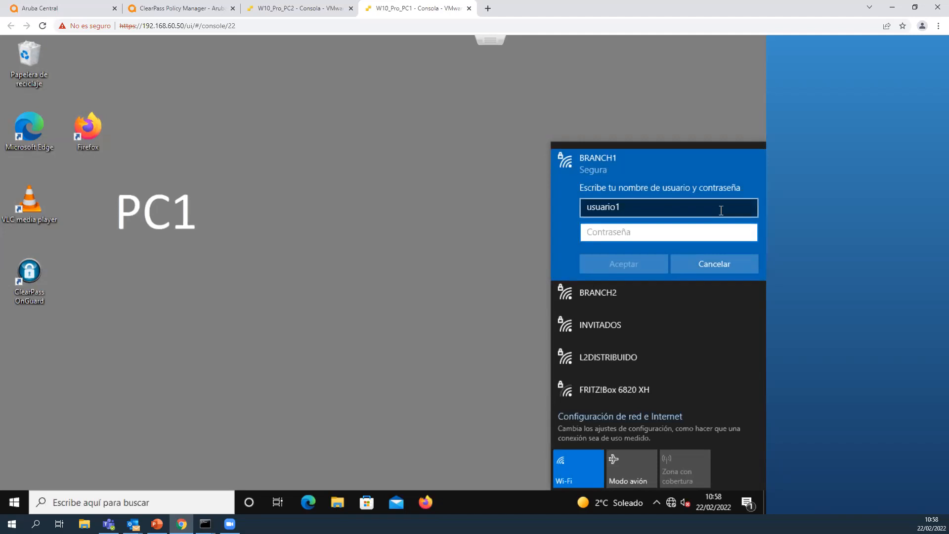
text(•••••••••••)
key(Return)
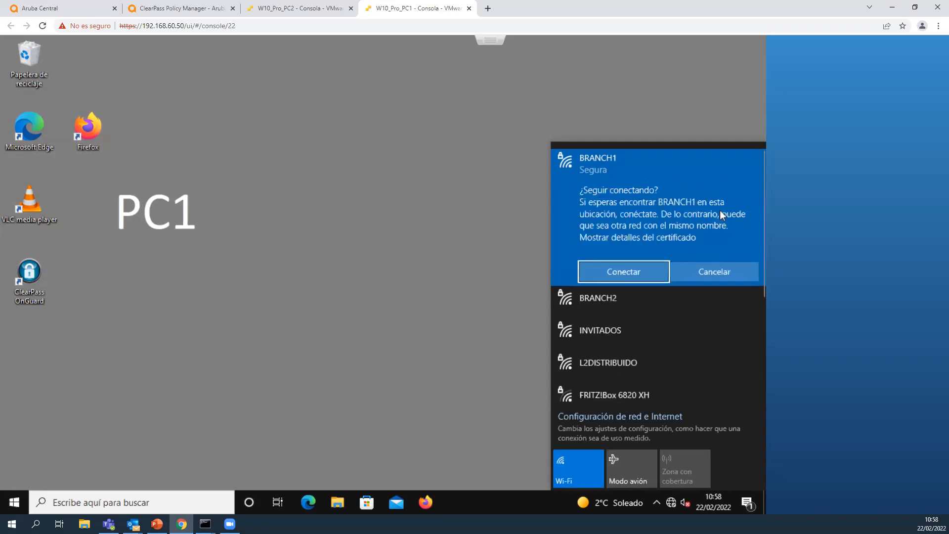
click(632, 277)
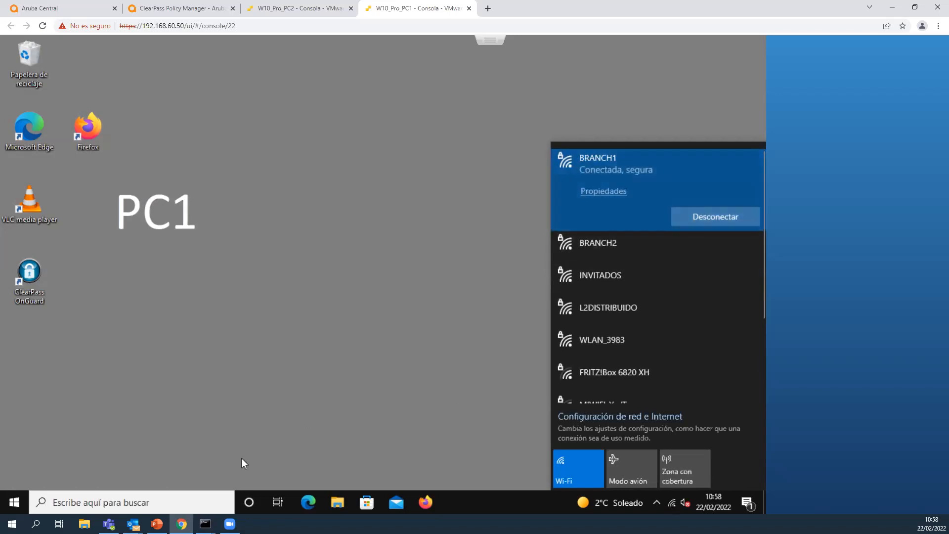
Open a command prompt on PC1 and run ipconfig to check the Wi-Fi adapter's IP configuration.
click(159, 495)
text(cmd)
key(Return)
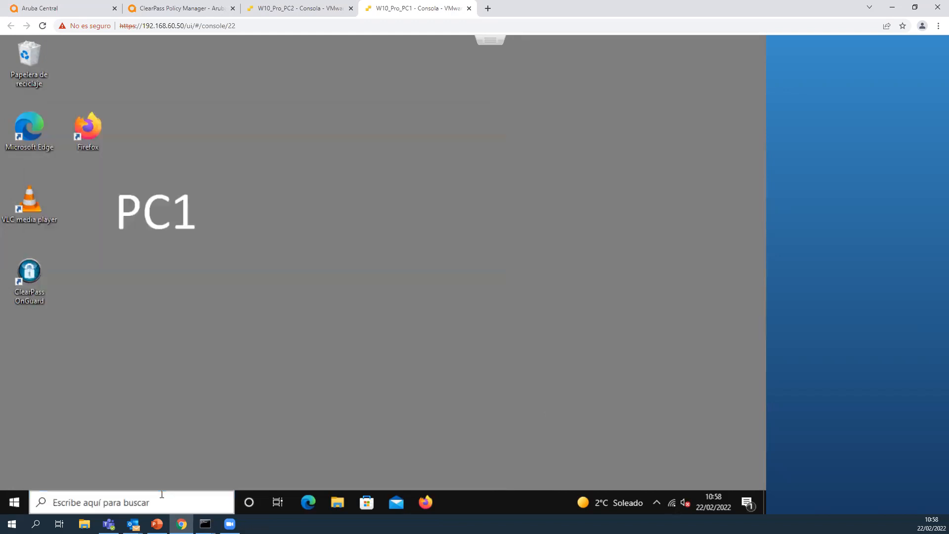
text(ipconfig)
key(Return)
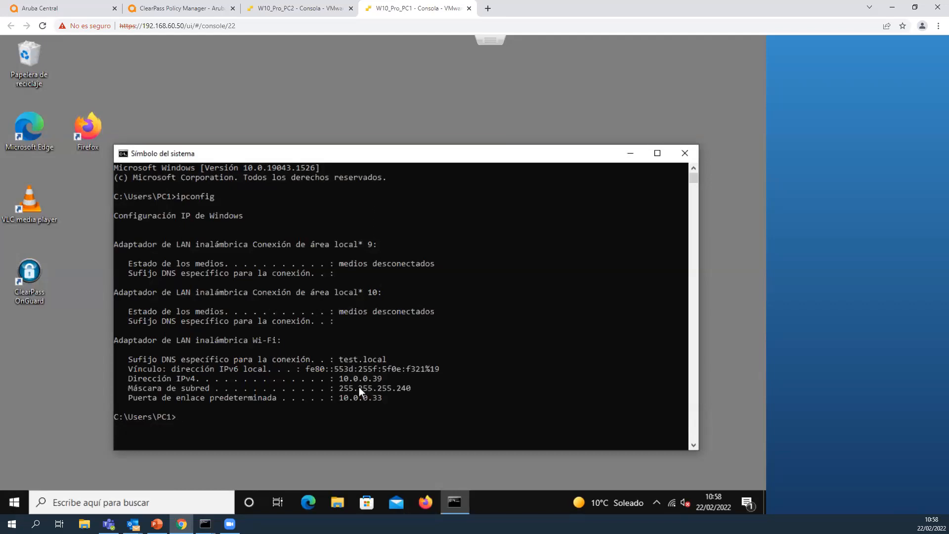
Run ipconfig /all on PC1 and check the Wi-Fi adapter's subnet mask, DNS server and DNS suffix.
drag(343, 386, 363, 386)
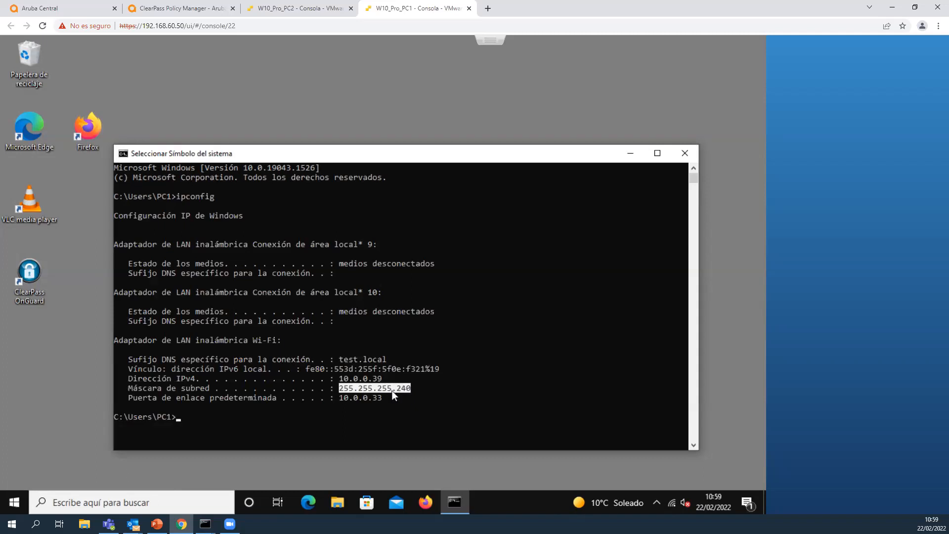
right_click(350, 417)
text(ipconfig )
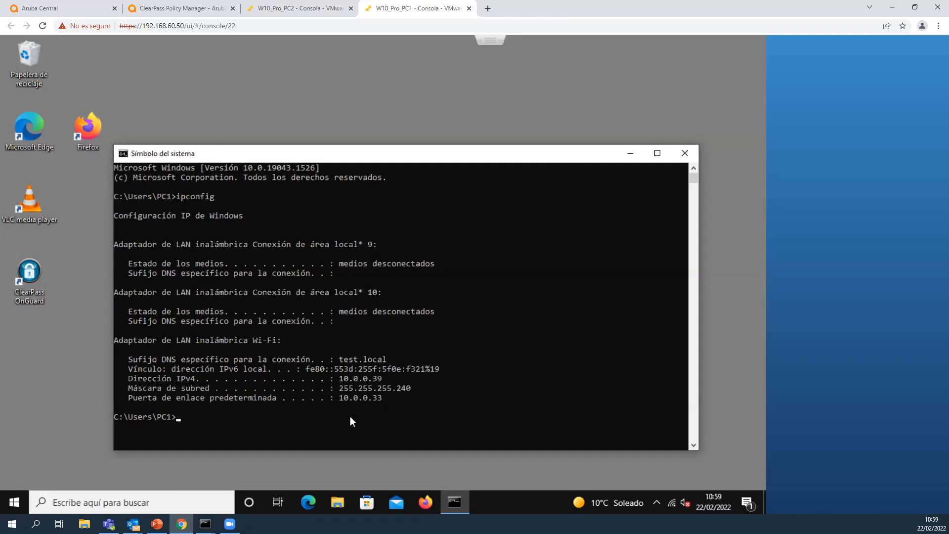
text(/all)
key(Return)
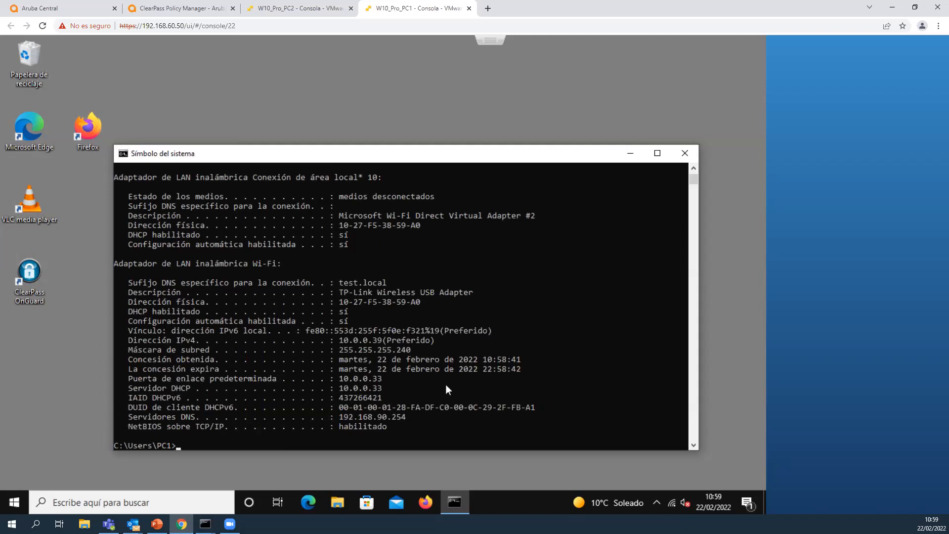
drag(343, 416, 374, 418)
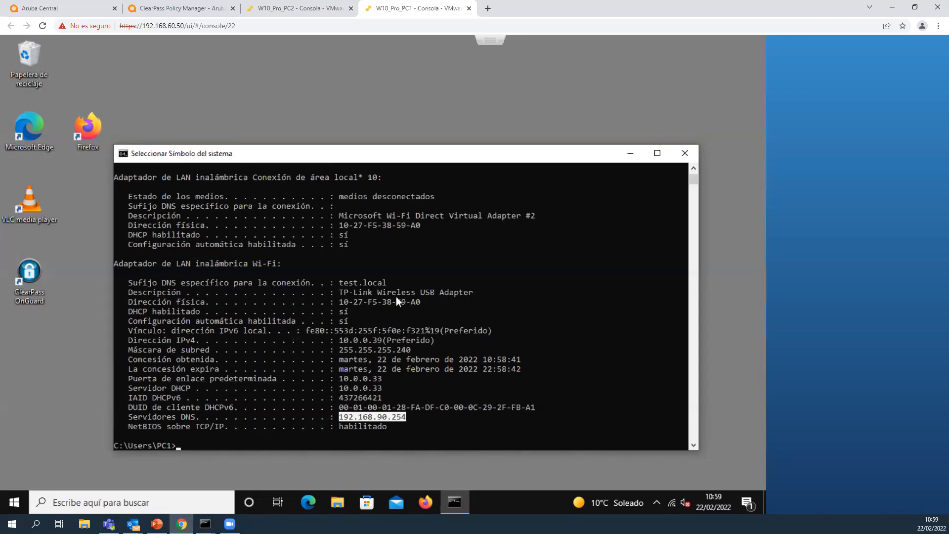
drag(340, 282, 351, 281)
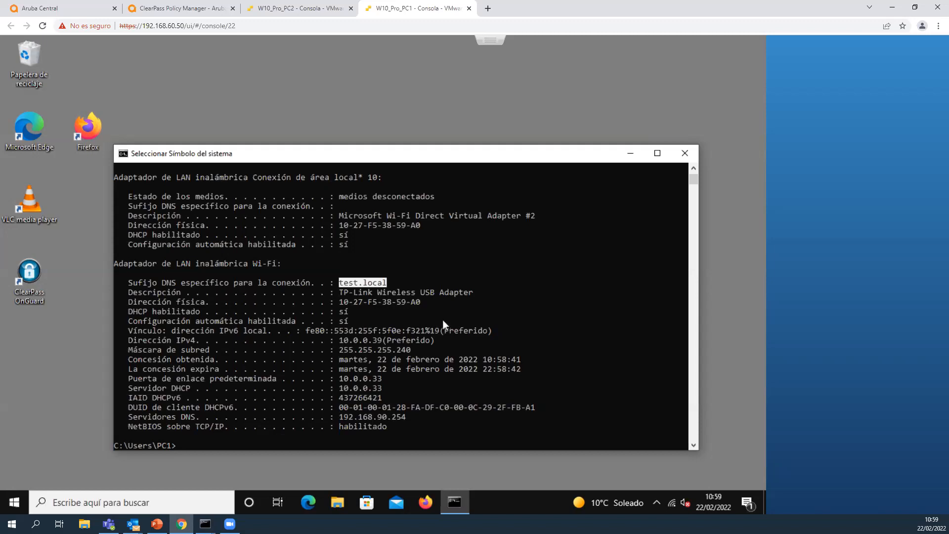
Ping server1.test.local from PC1 to test name resolution and reachability of the corporate server.
key(Return)
text(ping server1.test.local)
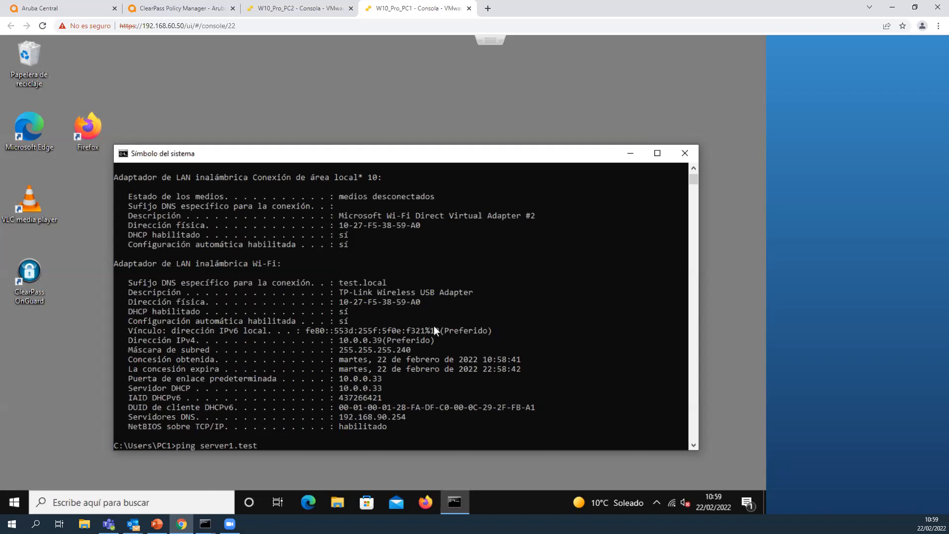
key(Return)
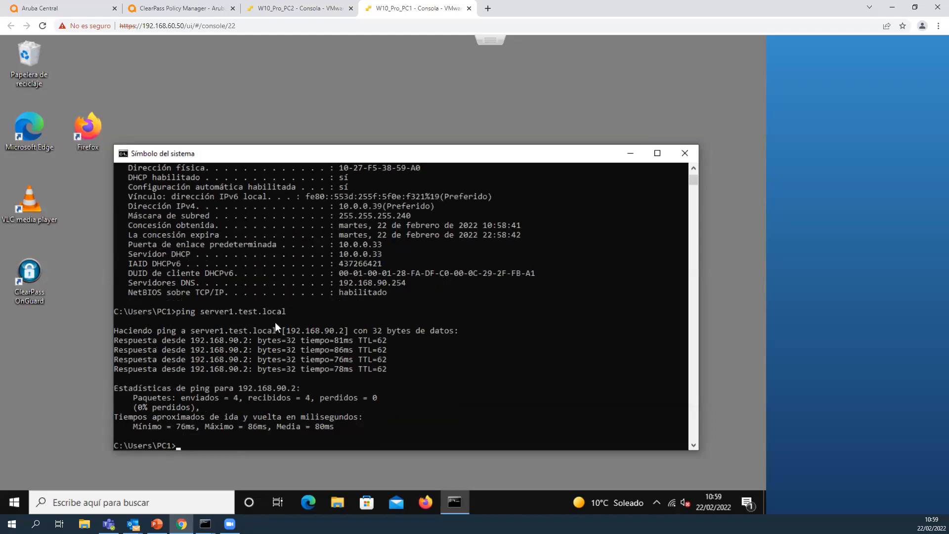
Run a continuous ping to server1.test.local with the -t option, highlight the DNS server address and stop the ping.
key(Up)
text(-t)
key(Return)
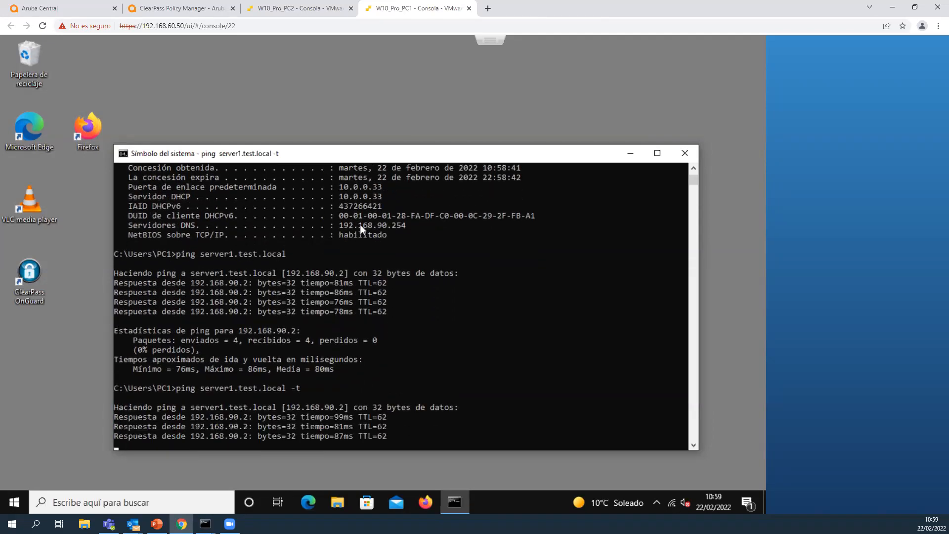
click(370, 215)
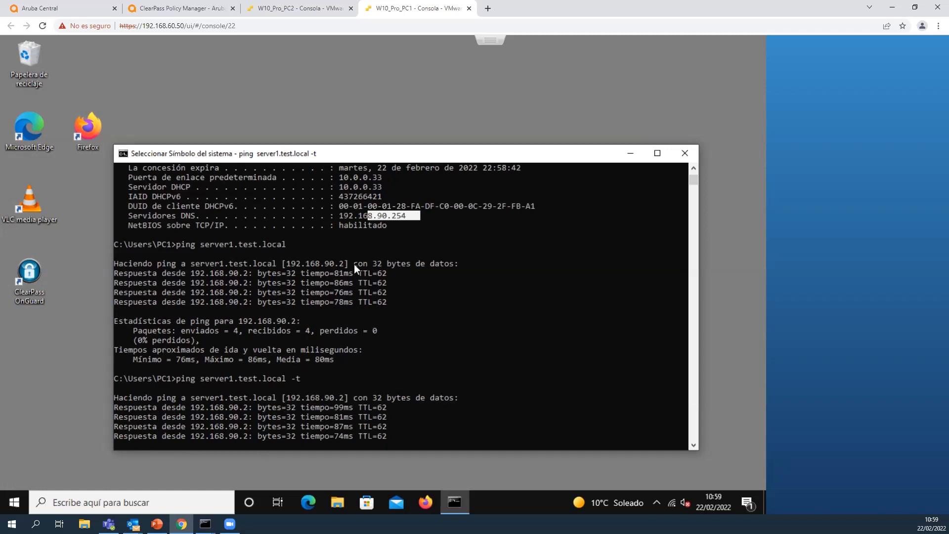
key(ctrl+c)
key(ctrl+c)
text(ping www.elmundo)
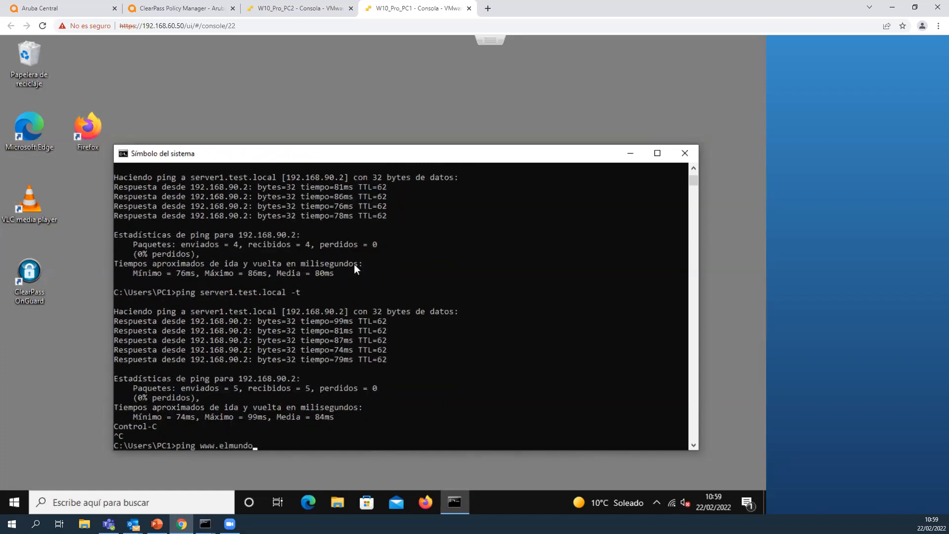
text(.es)
key(Return)
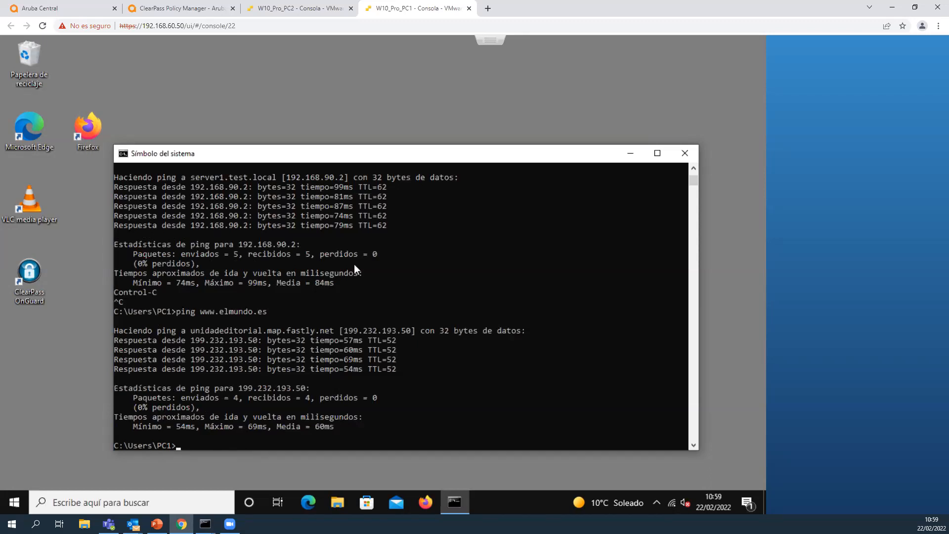
Trace the route from PC1 to the corporate server with tracert -d server1.test.local.
text(tracert -d server1.test.local)
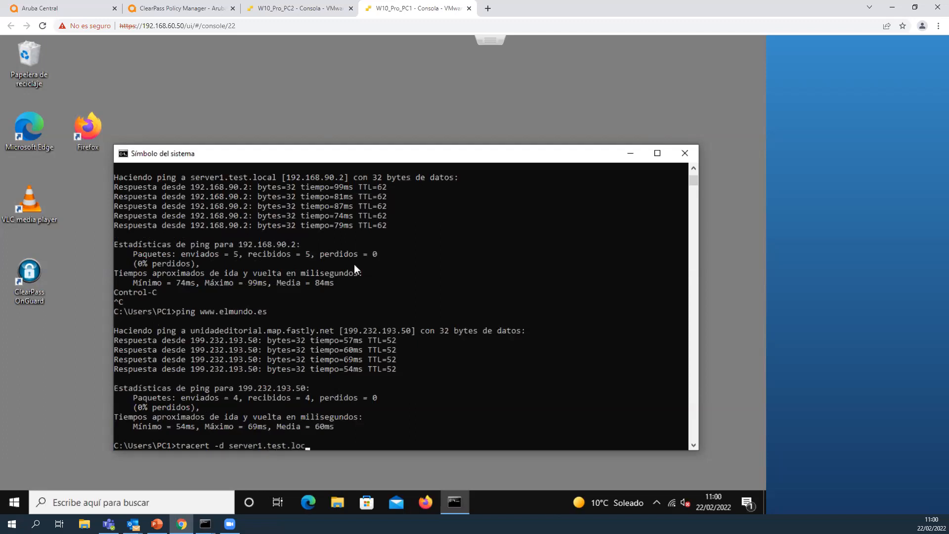
key(Return)
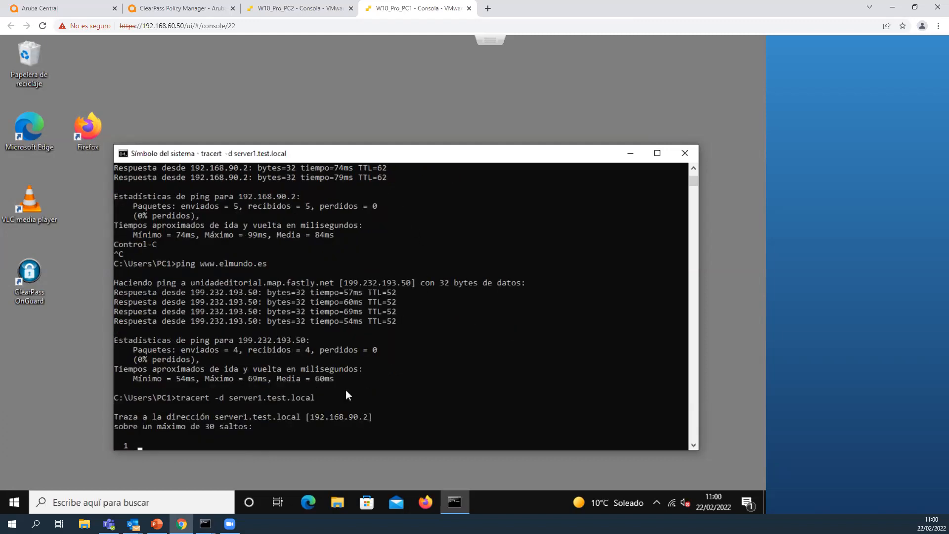
drag(317, 414, 334, 417)
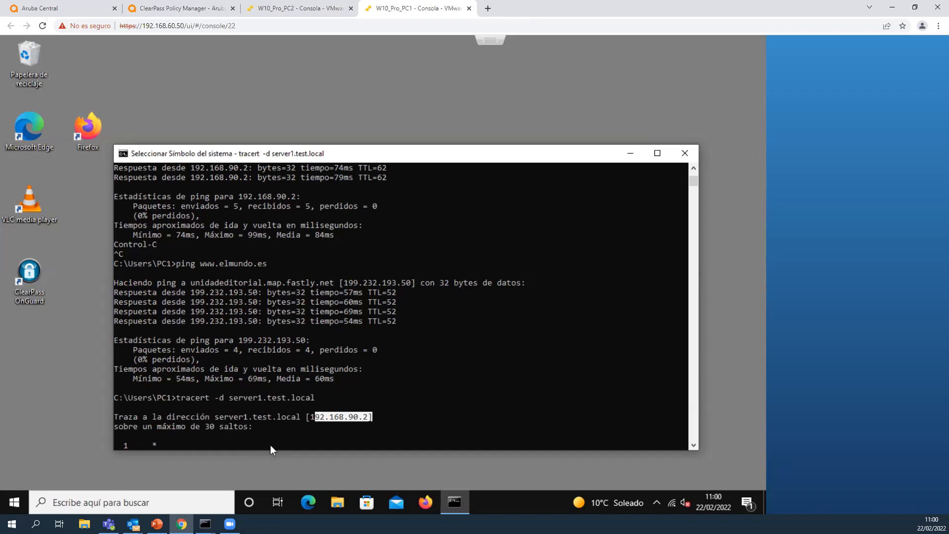
click(407, 422)
key(Escape)
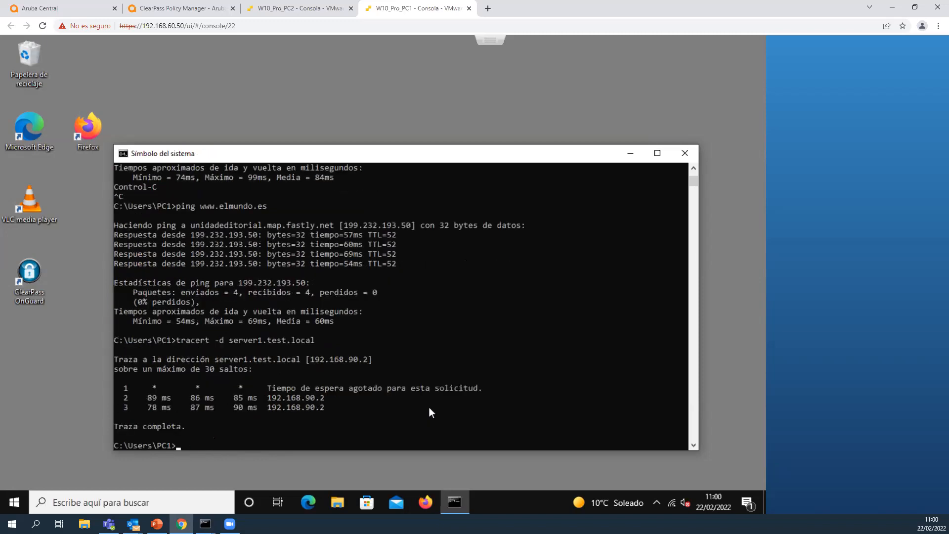
text(tracert -d www.elmundo.es)
key(Return)
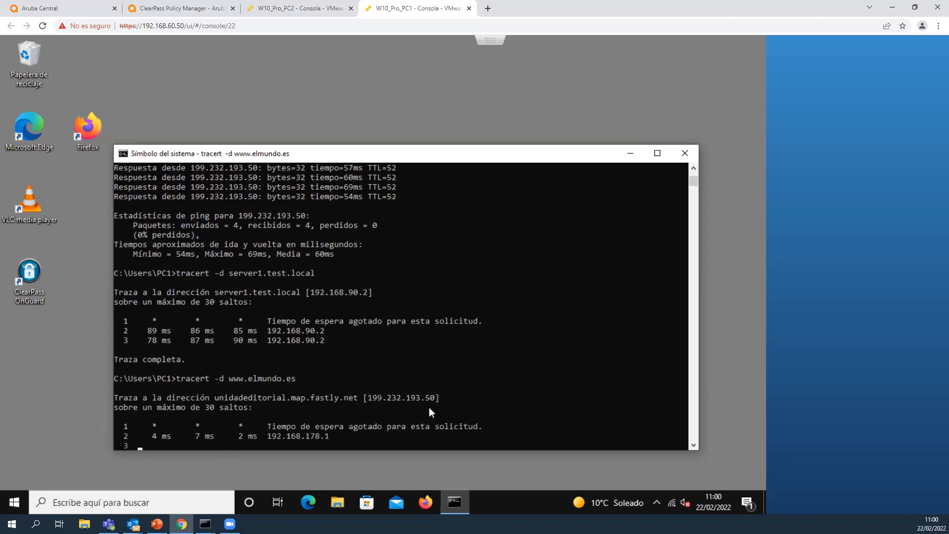
drag(266, 438, 327, 438)
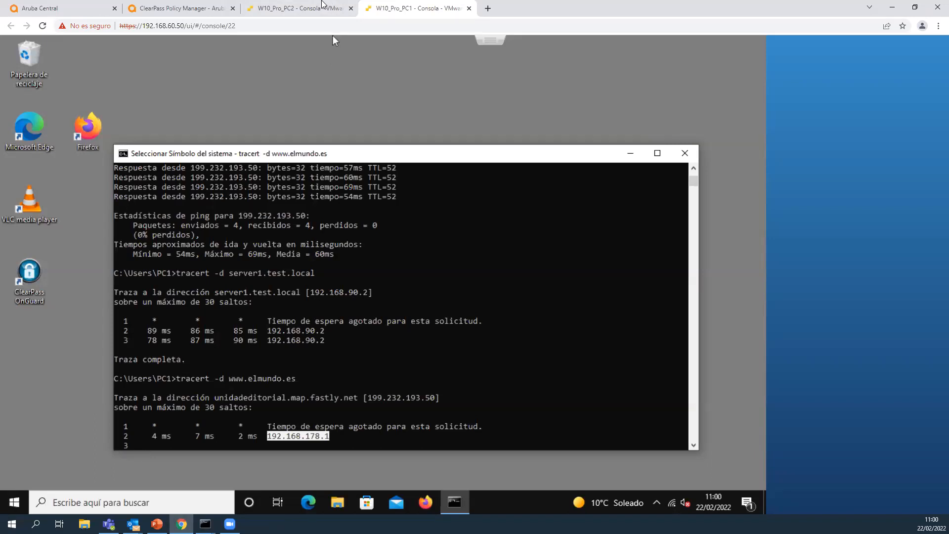
Switch to the W10_Pro_PC2 console, dismiss the audio troubleshooter and enable the NIC_IAP_VPN network adapter.
click(322, 7)
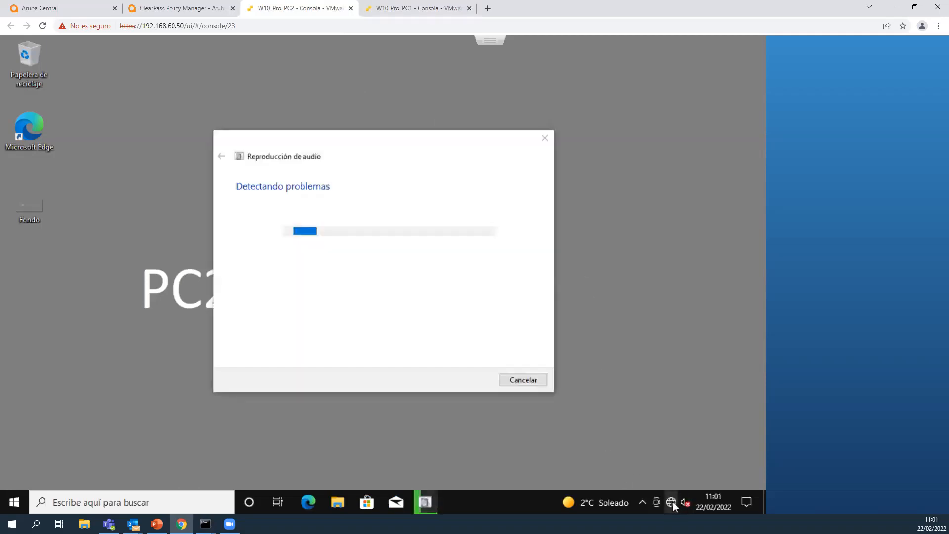
click(544, 140)
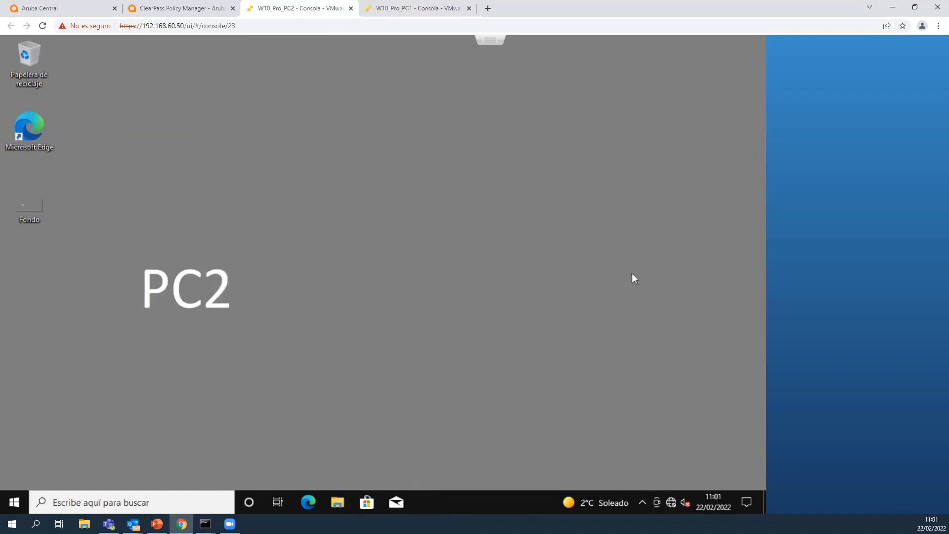
right_click(677, 496)
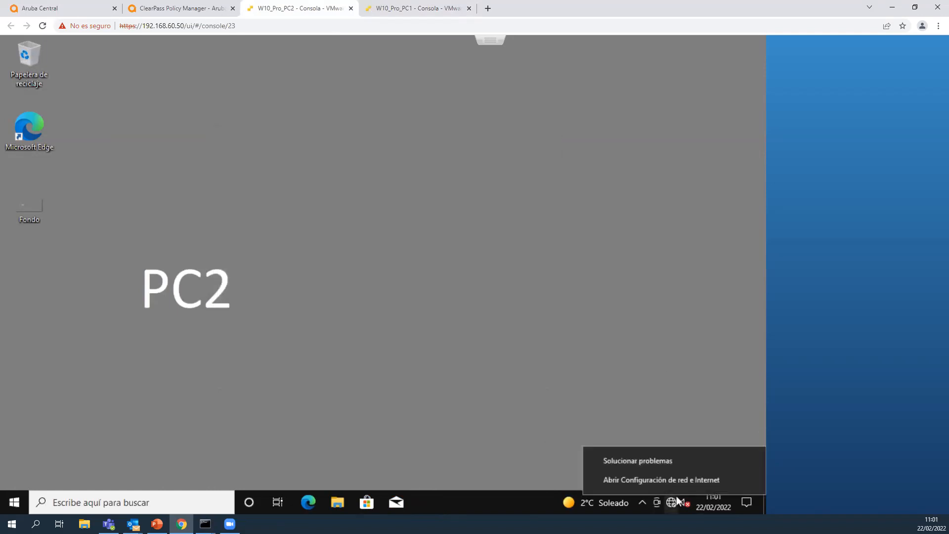
click(677, 477)
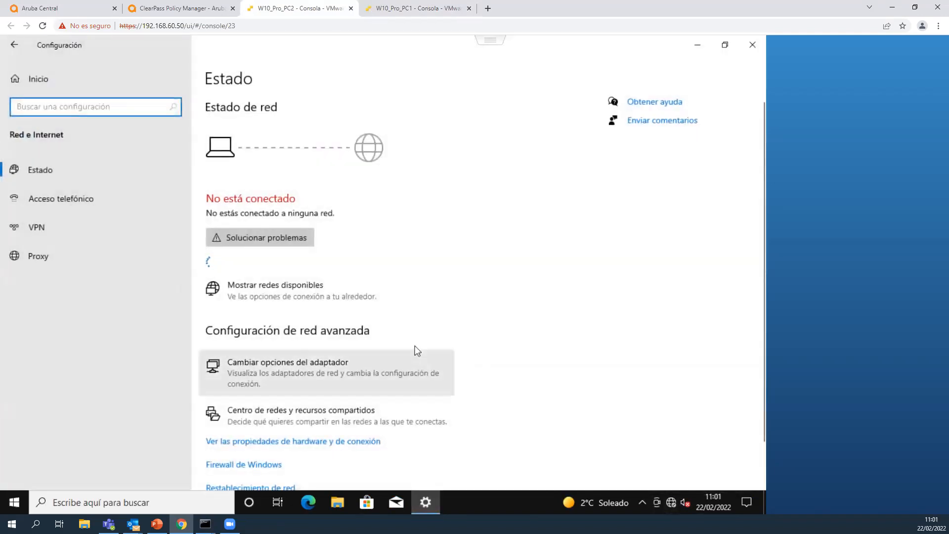
click(292, 363)
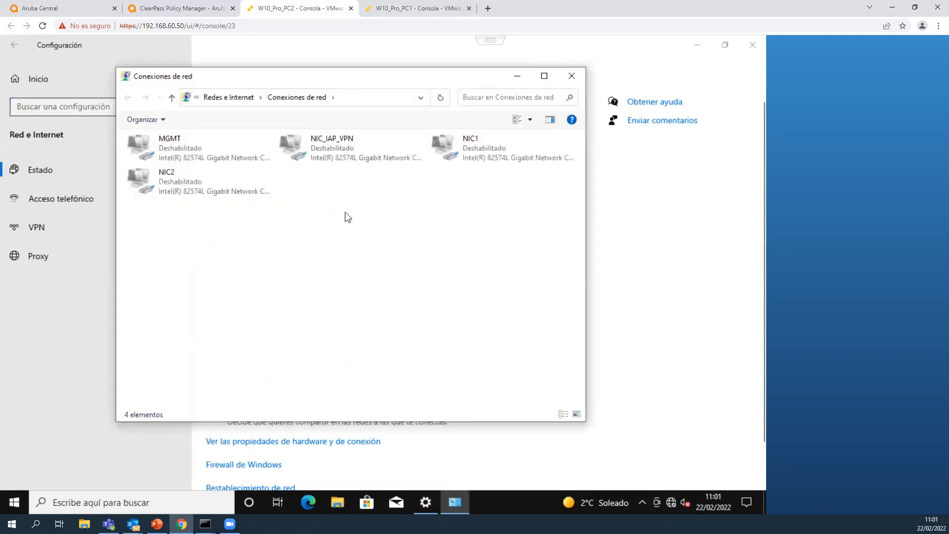
double_click(330, 154)
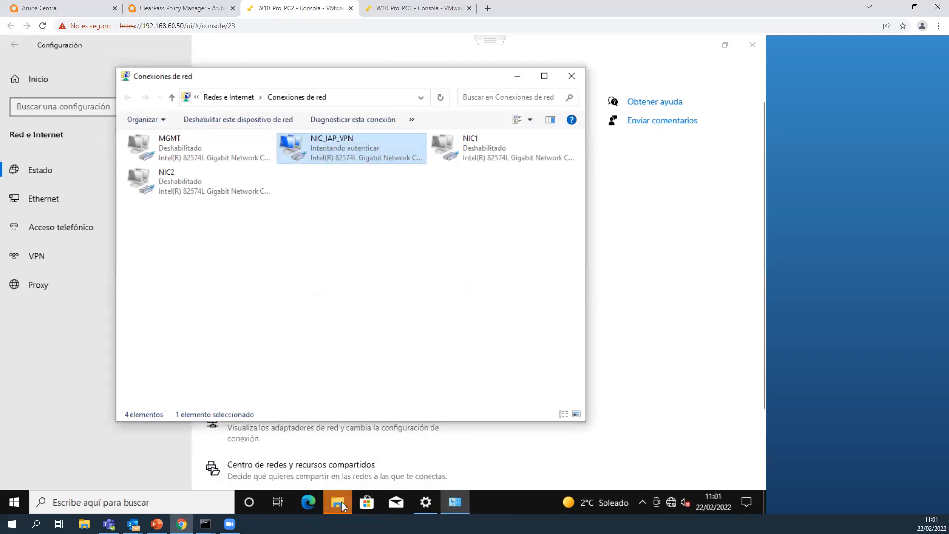
Authenticate the wired connection as usuario3 with the account password, and close the network connections and settings windows.
text(usuario3)
key(Tab)
text(•••••••••••)
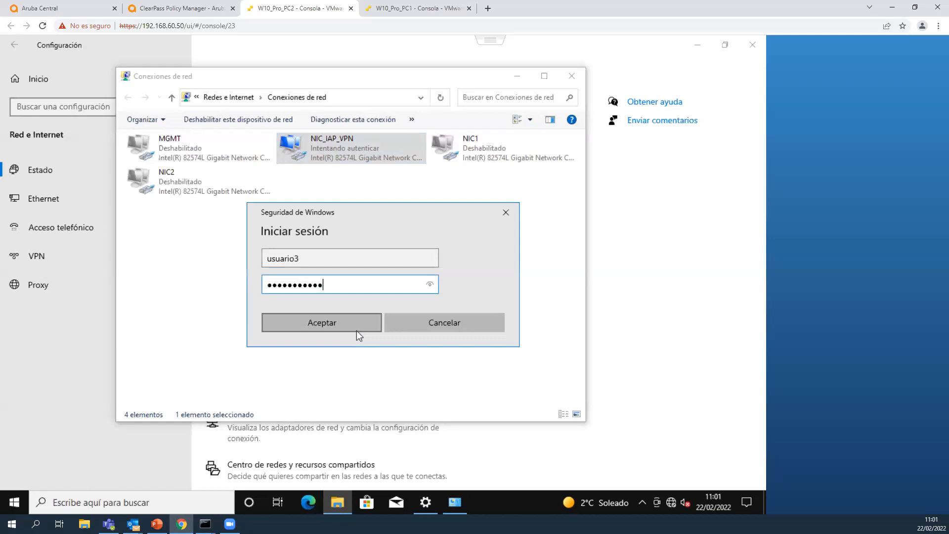
click(357, 330)
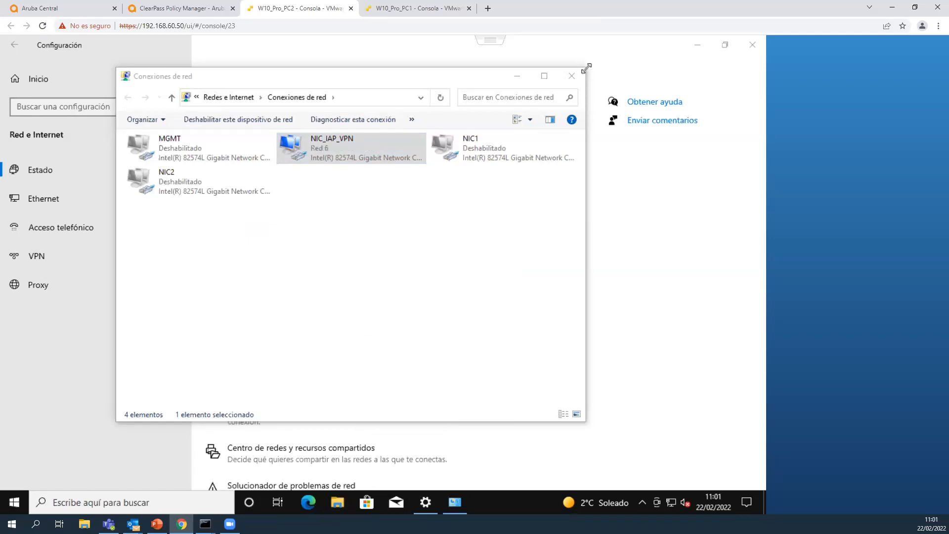
click(573, 76)
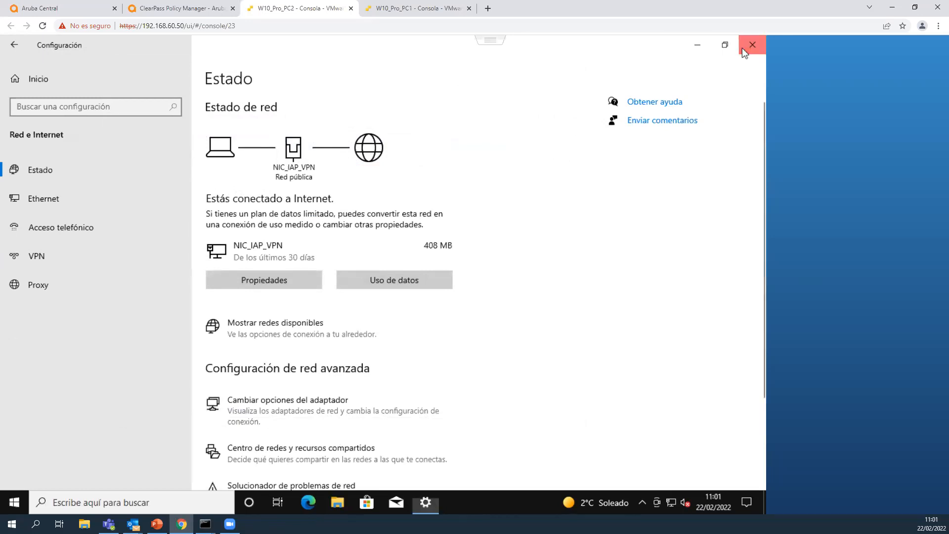
click(741, 49)
Open a command prompt on PC2 and run ipconfig to check the NIC_IAP_VPN adapter's IP configuration.
click(108, 500)
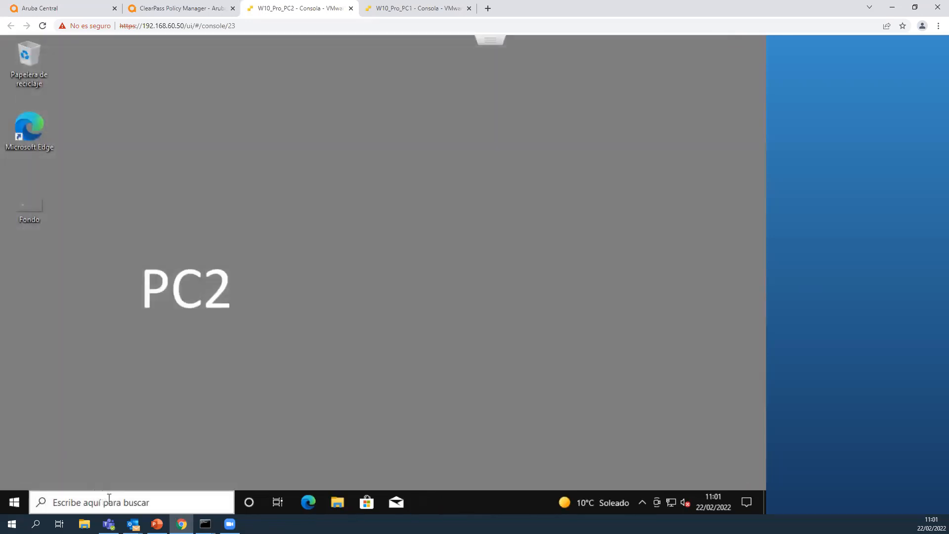
text(cmd)
key(Return)
text(ipconfig)
key(Return)
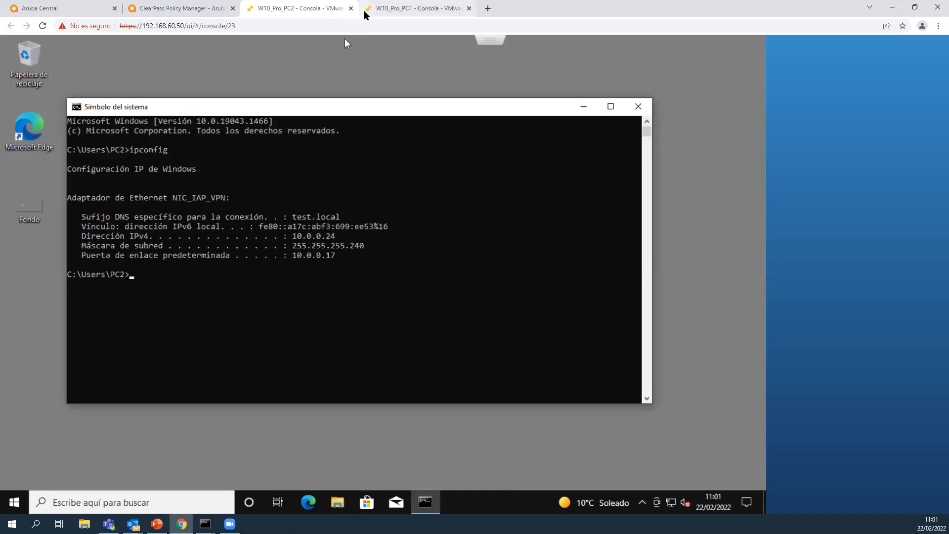
Stop the trace on PC1, run ipconfig again and compare its default gateway with the one on PC2.
click(416, 9)
key(ctrl+c)
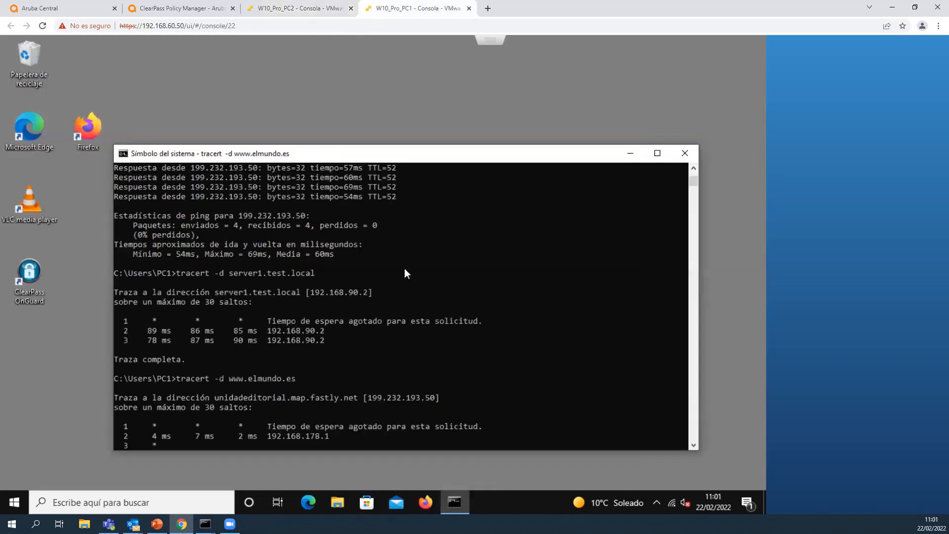
key(ctrl+c)
key(Return)
key(Return)
text(ipconfig)
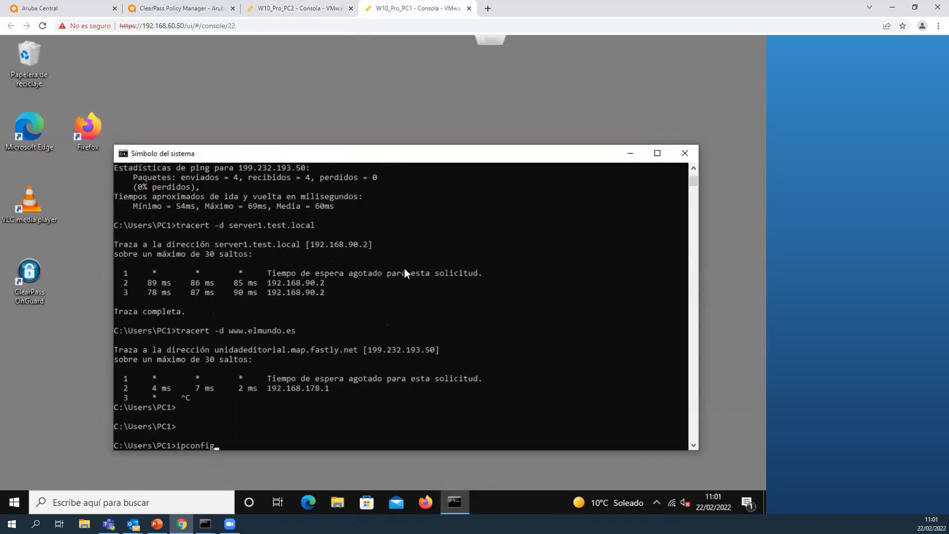
key(Return)
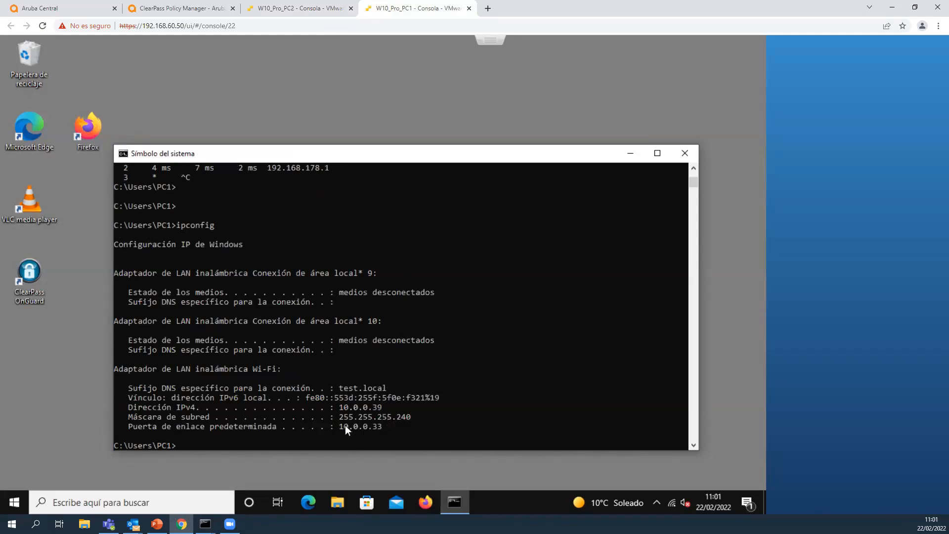
drag(342, 426, 380, 426)
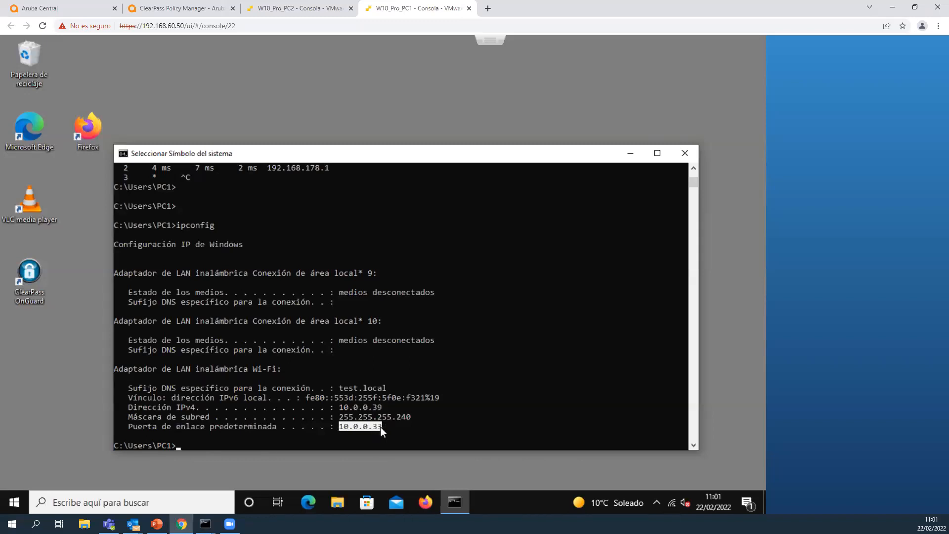
click(321, 8)
drag(298, 249, 327, 256)
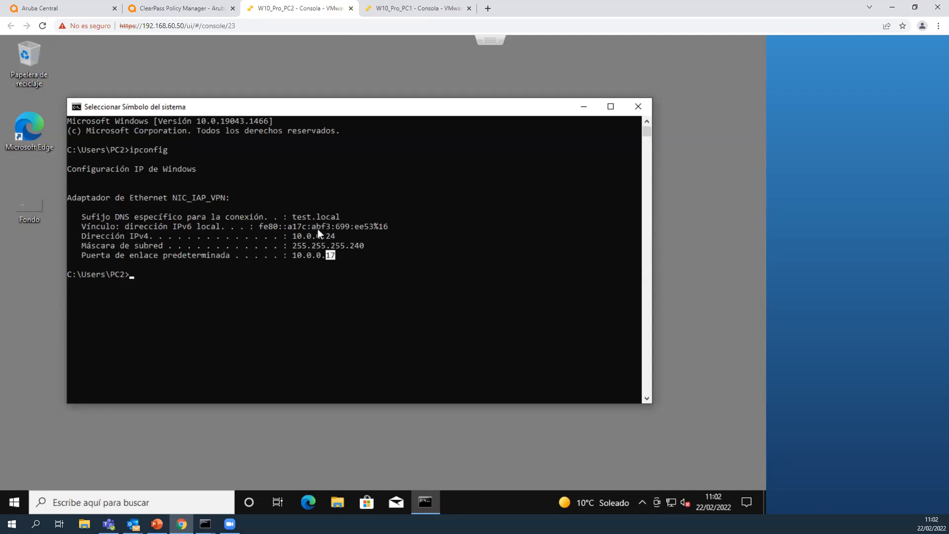
Ping server1.test.local from PC2 to test the wired client's access to the corporate server.
text(ping 192)
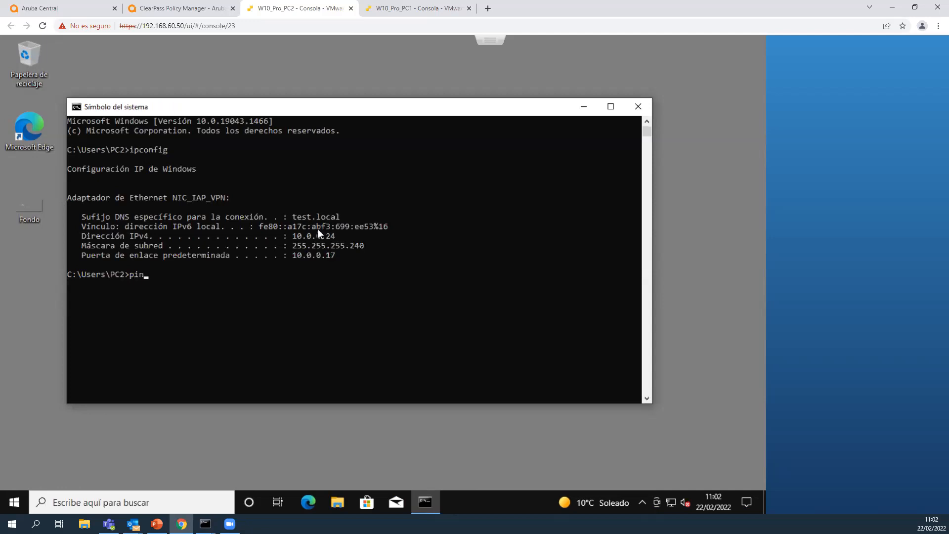
key(BackSpace)
key(BackSpace)
key(BackSpace)
text(server1.test.local)
key(Return)
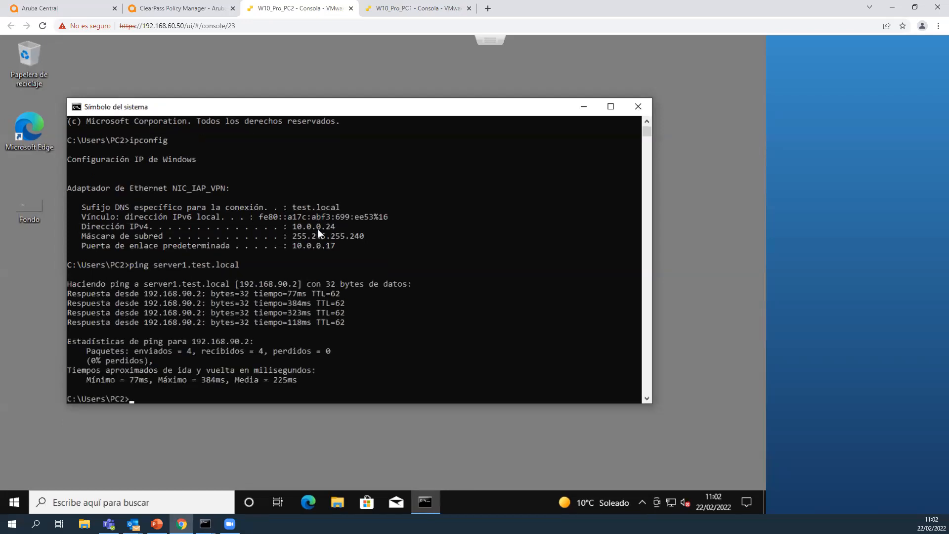
Run a continuous ping to server1.test.local from PC2 to check how stable the wired client's corporate access is.
key(Up)
text(-t)
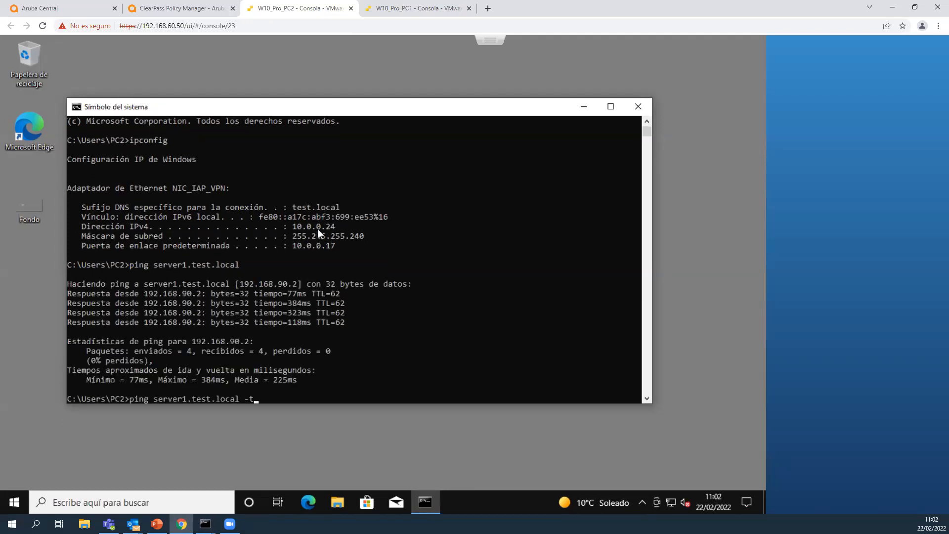
key(Return)
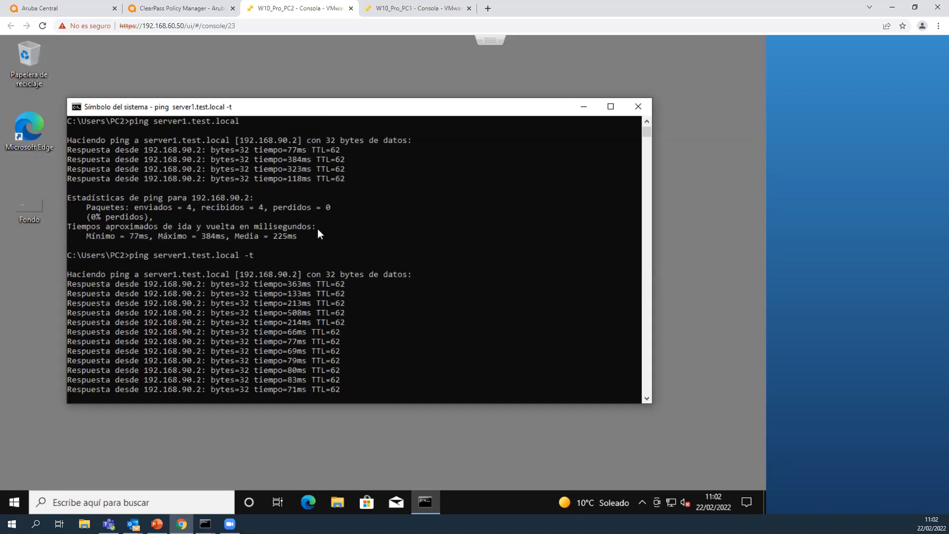
key(ctrl+c)
text(ping www.elmundo.es -)
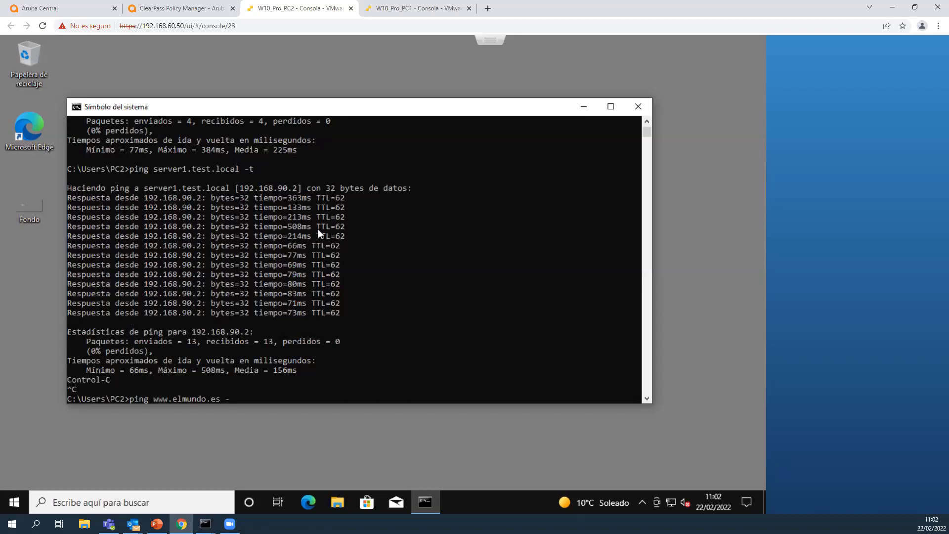
text(t)
key(Return)
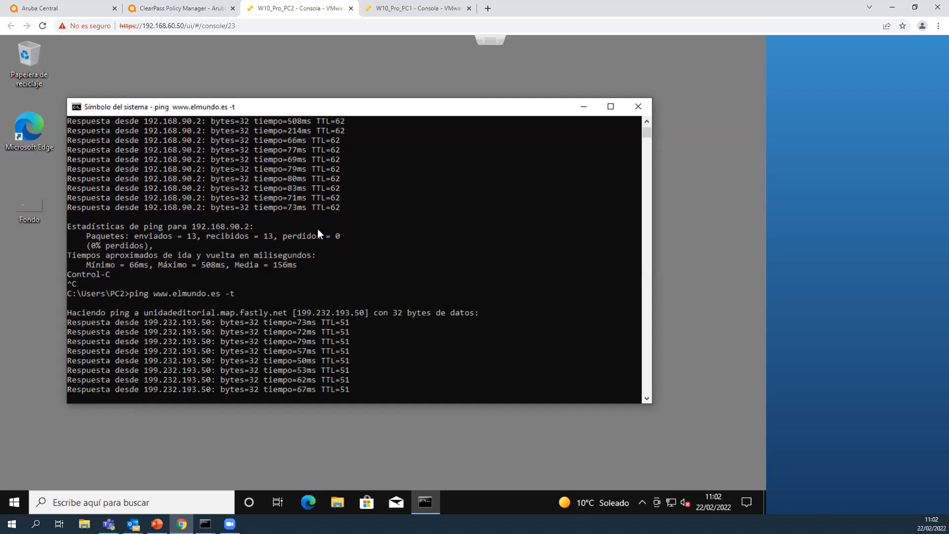
Switch to Aruba Central and review the MICROBRANCH client list, comparing the access point, port and AP role of usuario1 and usuario3.
click(34, 8)
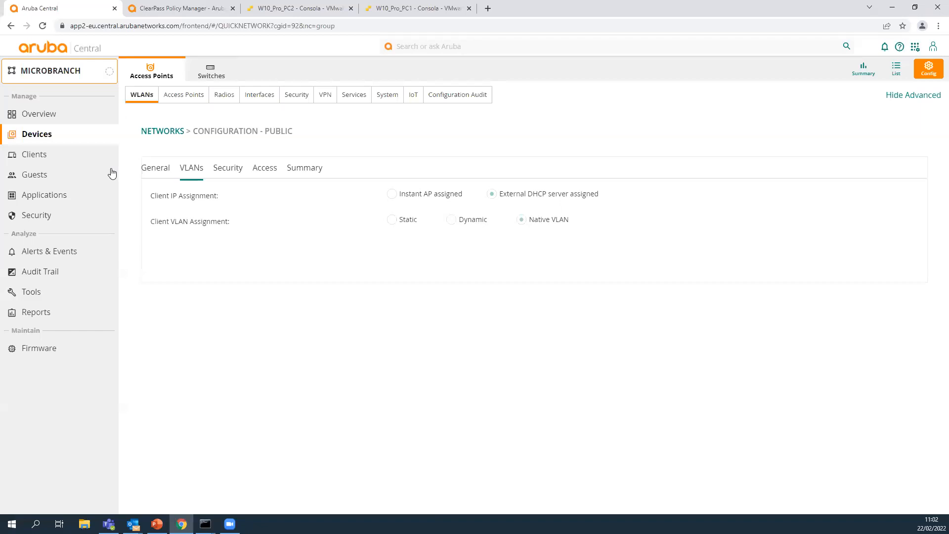
click(36, 155)
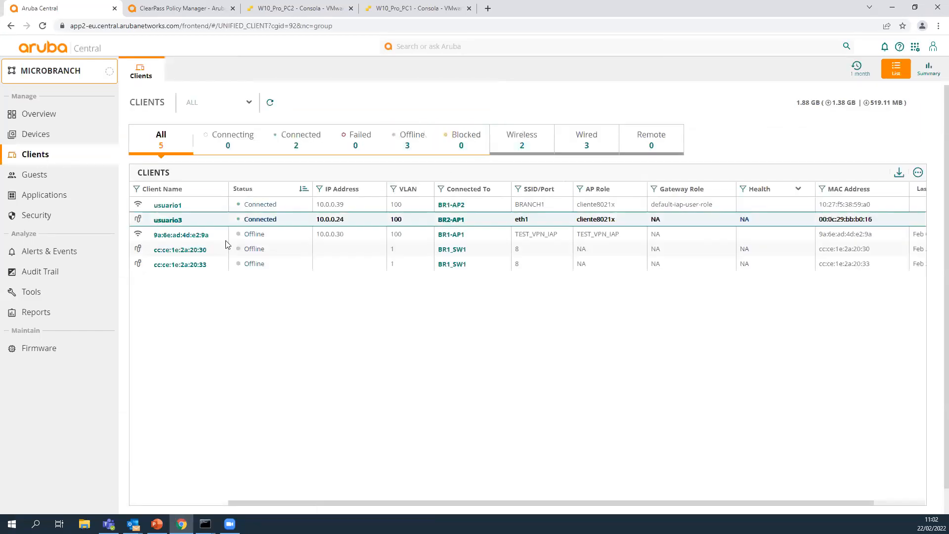
click(191, 211)
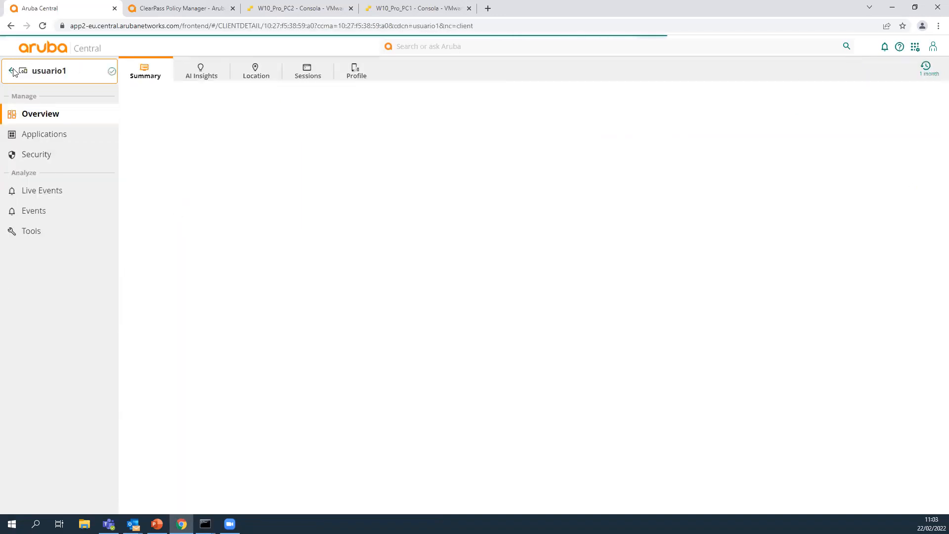
click(13, 71)
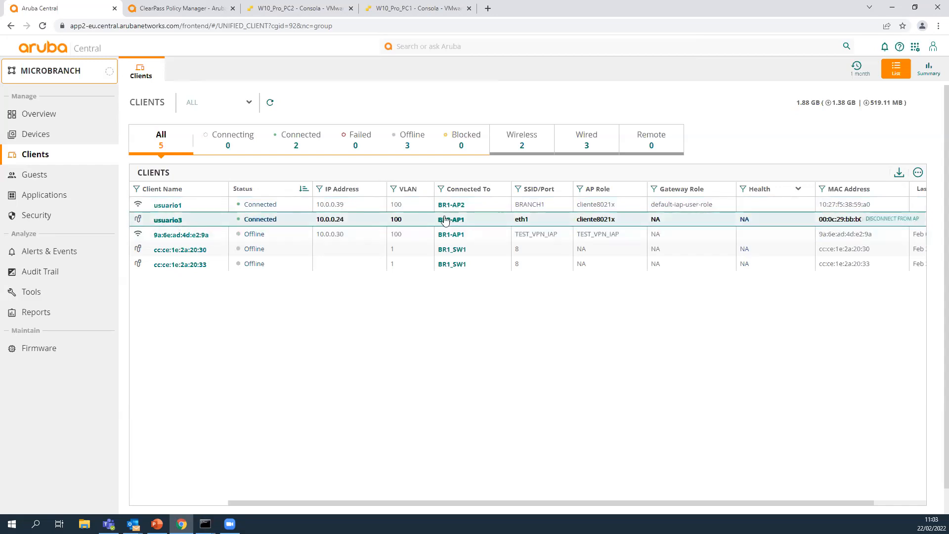
drag(532, 222, 506, 226)
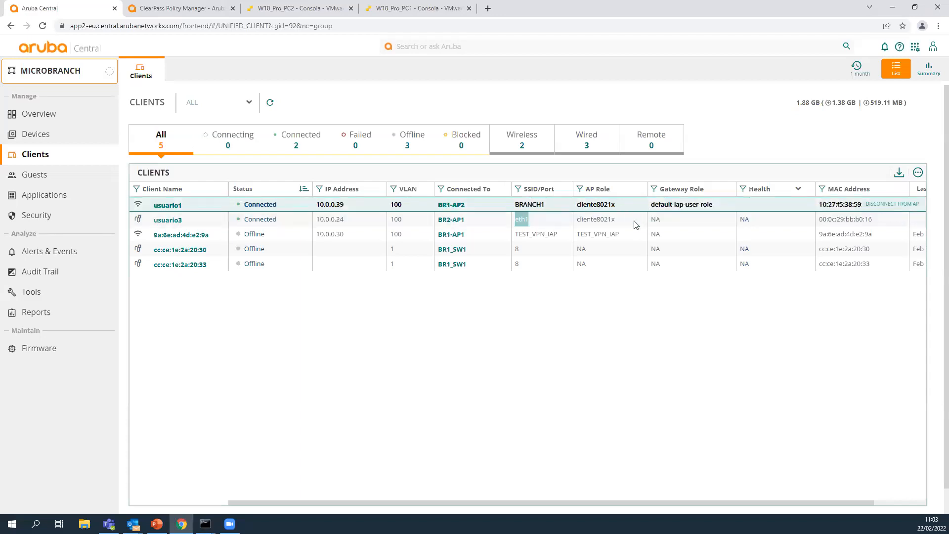
drag(624, 224, 578, 207)
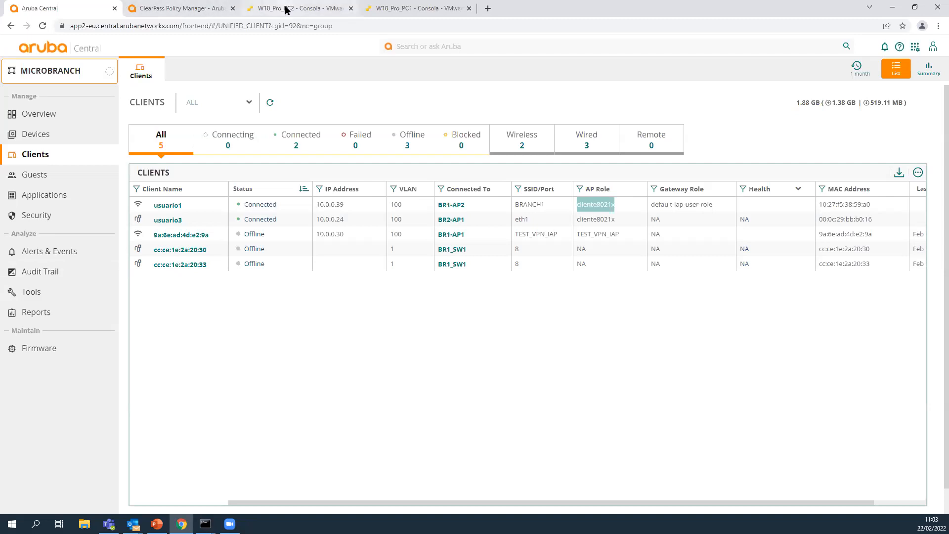
On PC1, disconnect from the BRANCH1 wireless network and connect to INVITADOS by entering the network security key.
click(381, 8)
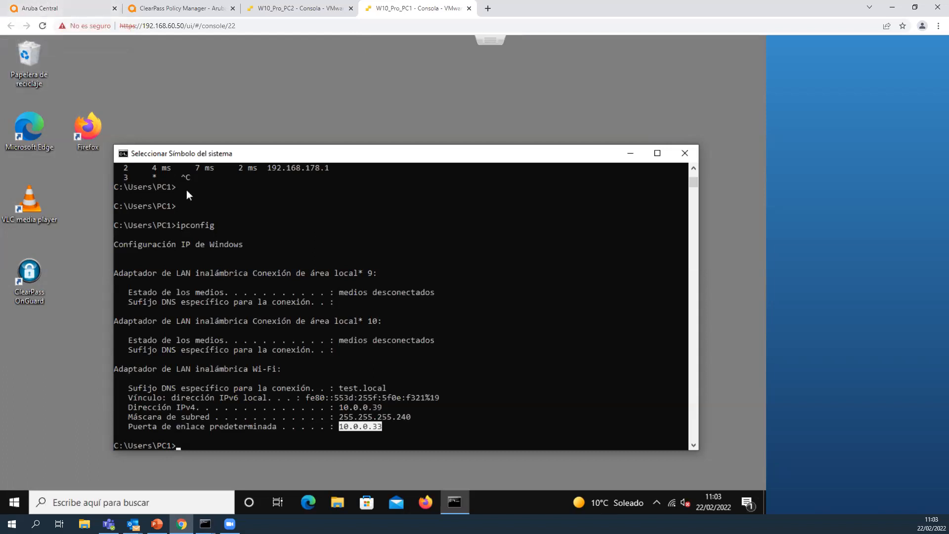
click(675, 504)
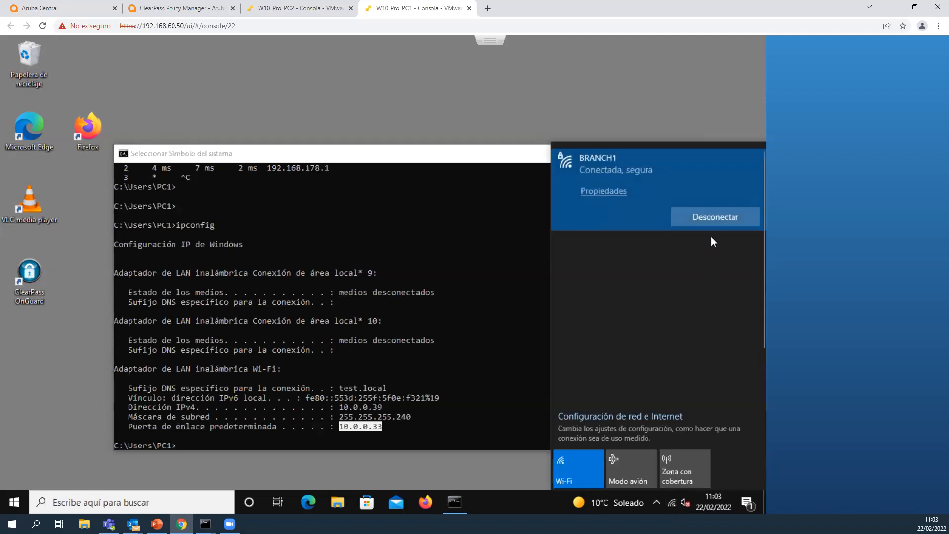
click(712, 223)
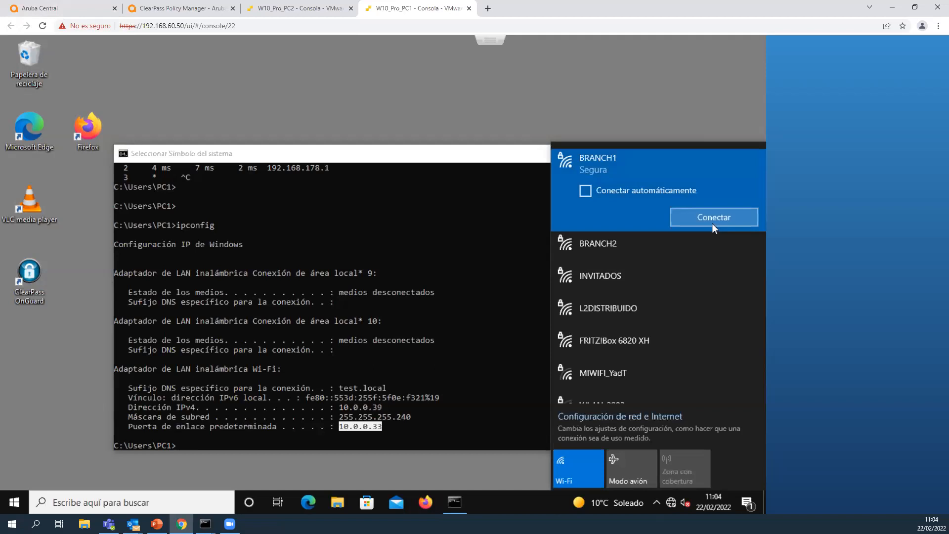
click(626, 272)
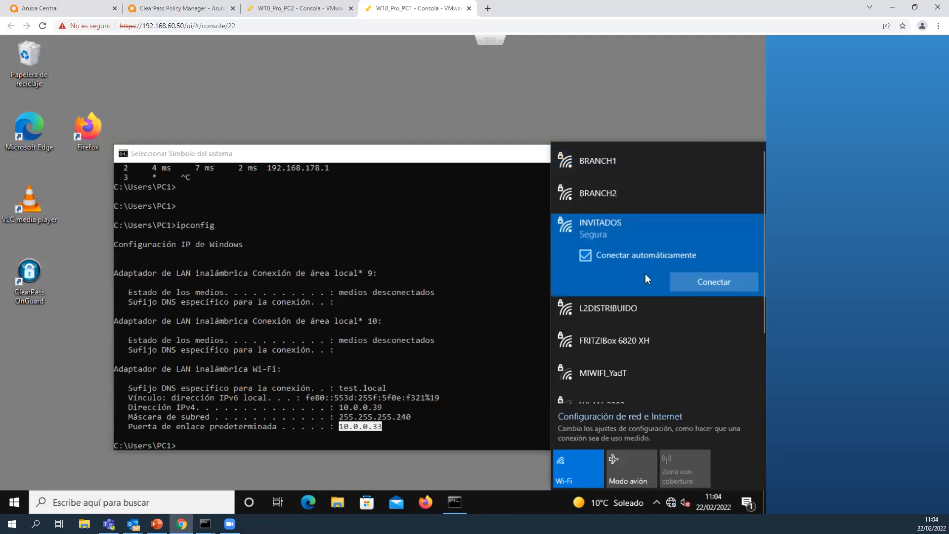
click(688, 277)
text(*******)
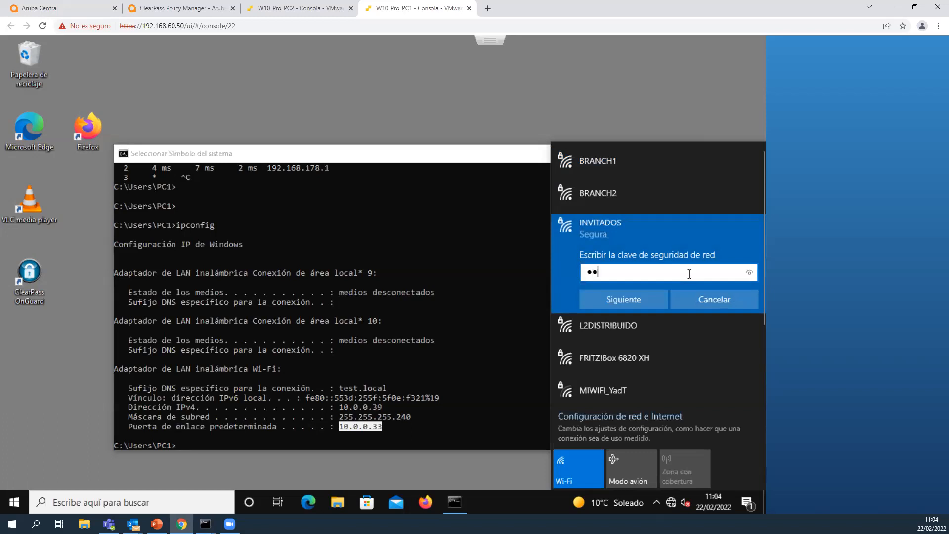
text(***)
key(Return)
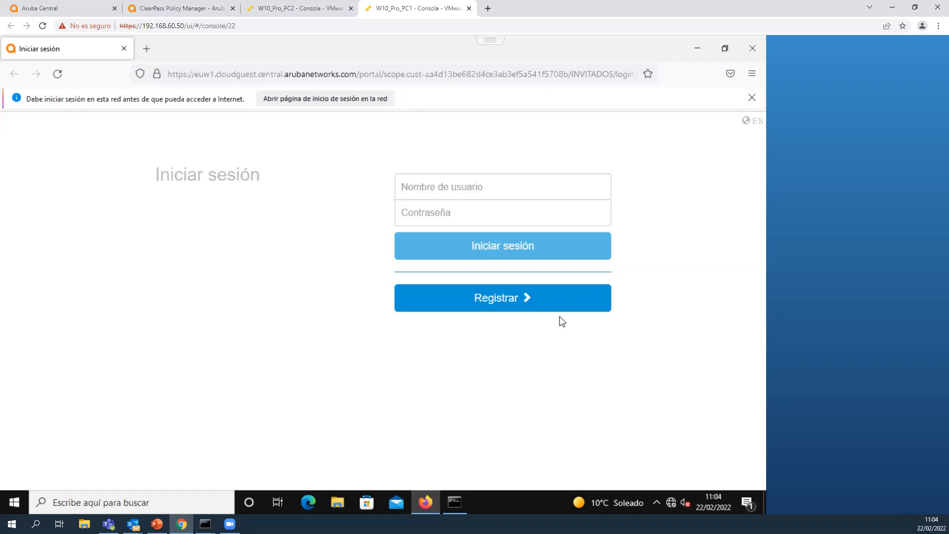
Look at the guest portal's registration form, return to the login page and sign in with the guest account's e-mail and password.
click(483, 297)
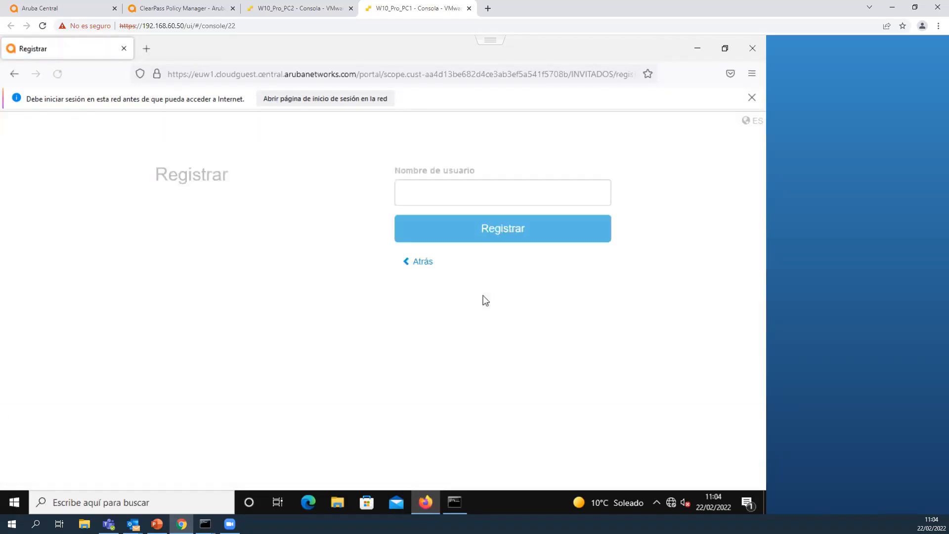
click(424, 263)
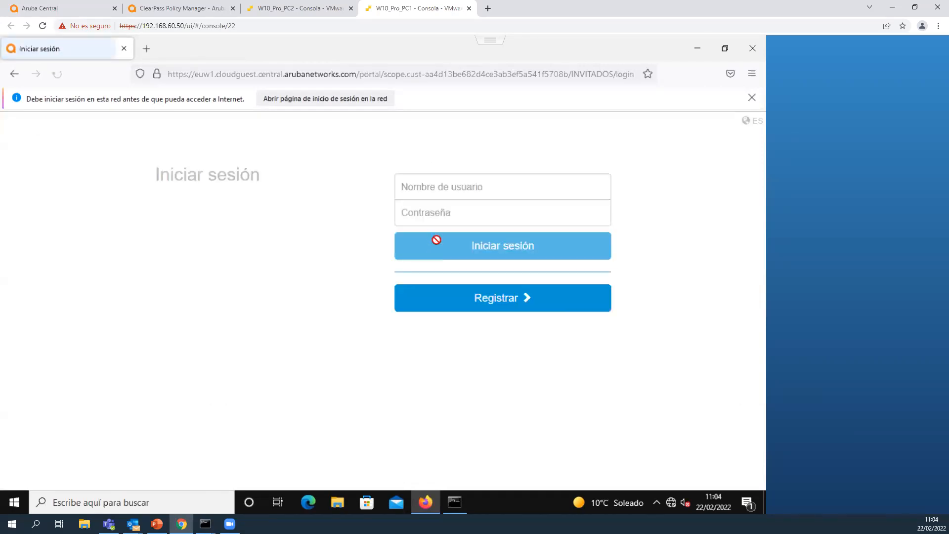
click(461, 192)
text(prue)
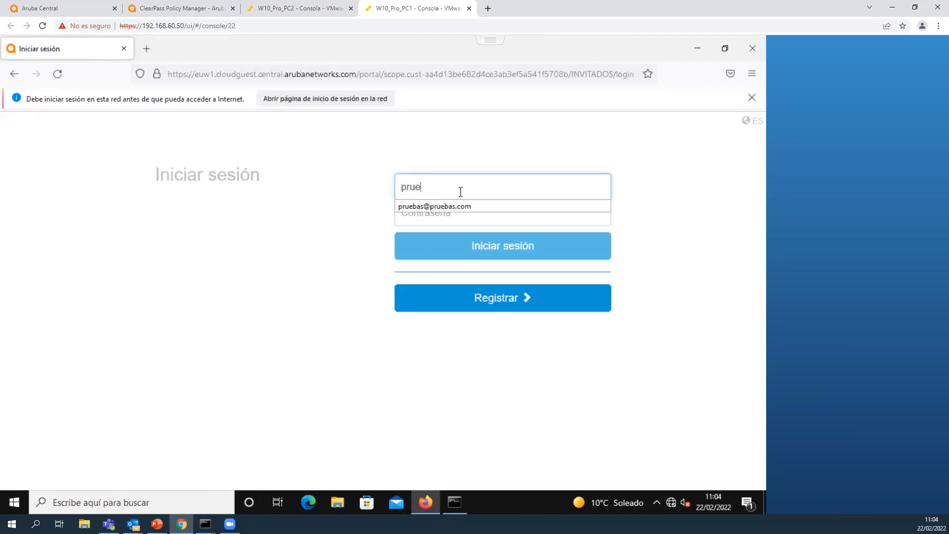
text(bas@pruebas.com)
key(Tab)
text(pruebas123)
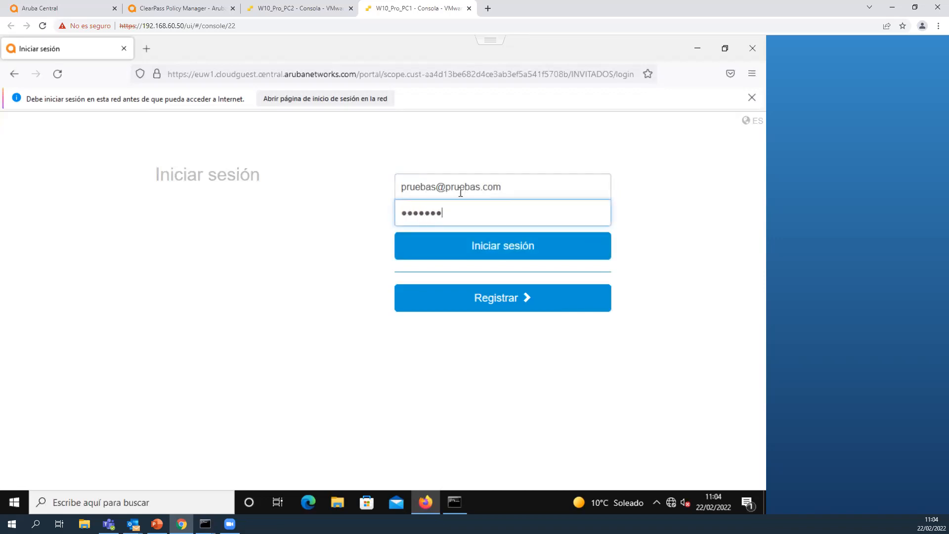
click(528, 261)
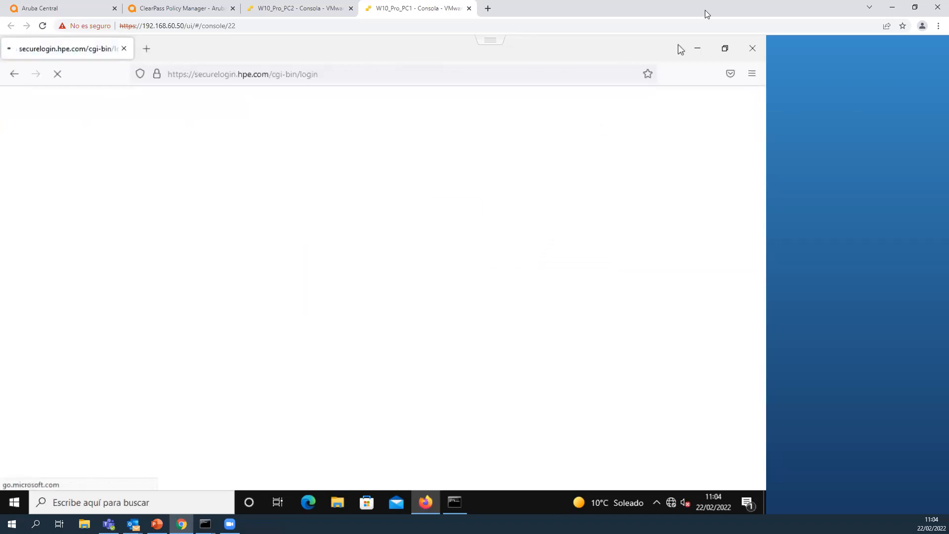
Minimize the browser on PC1, run ipconfig to check the Wi-Fi adapter's guest addressing, and show the available wireless networks.
click(700, 49)
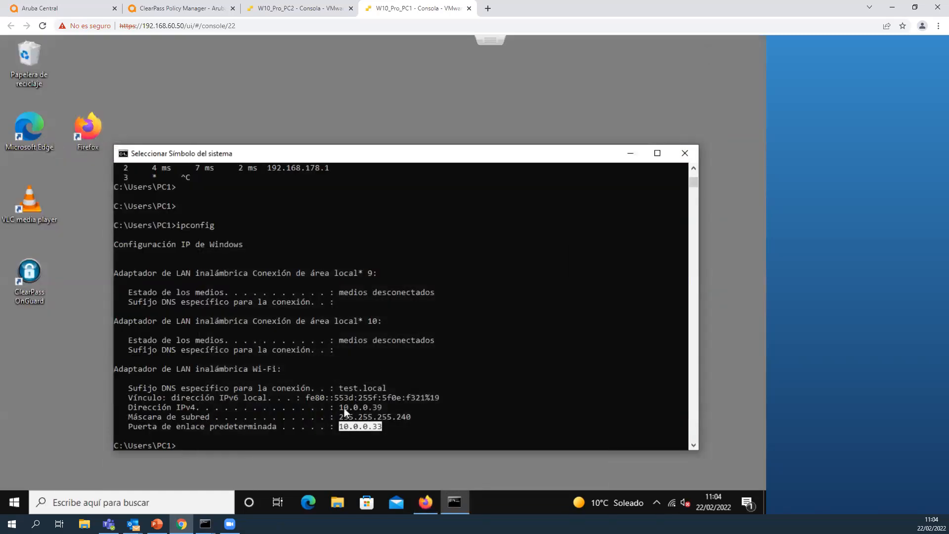
drag(356, 409, 384, 420)
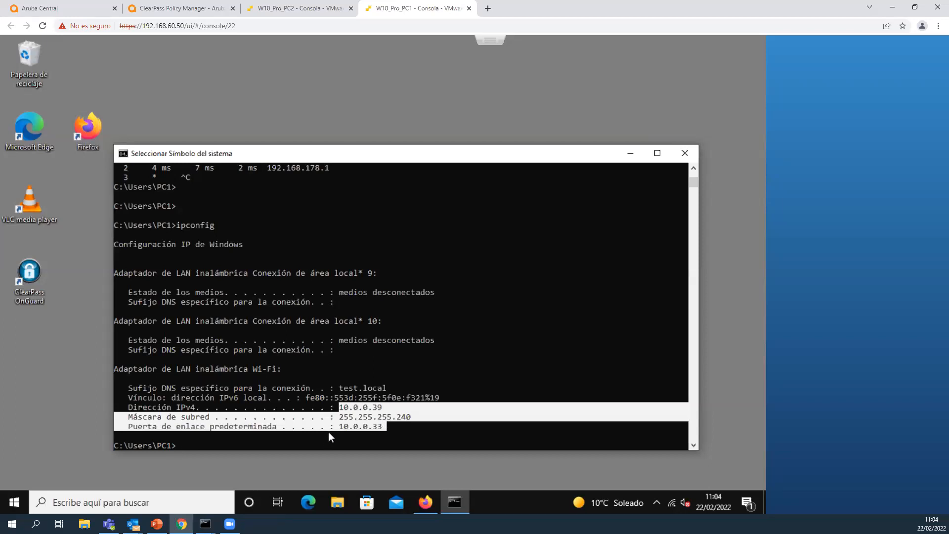
right_click(306, 441)
text(ipconfig)
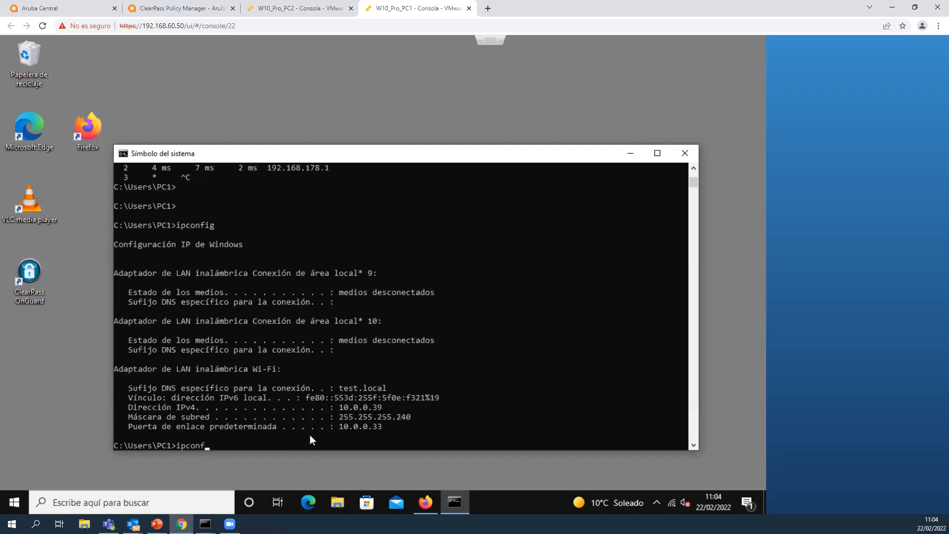
key(Return)
drag(340, 407, 394, 426)
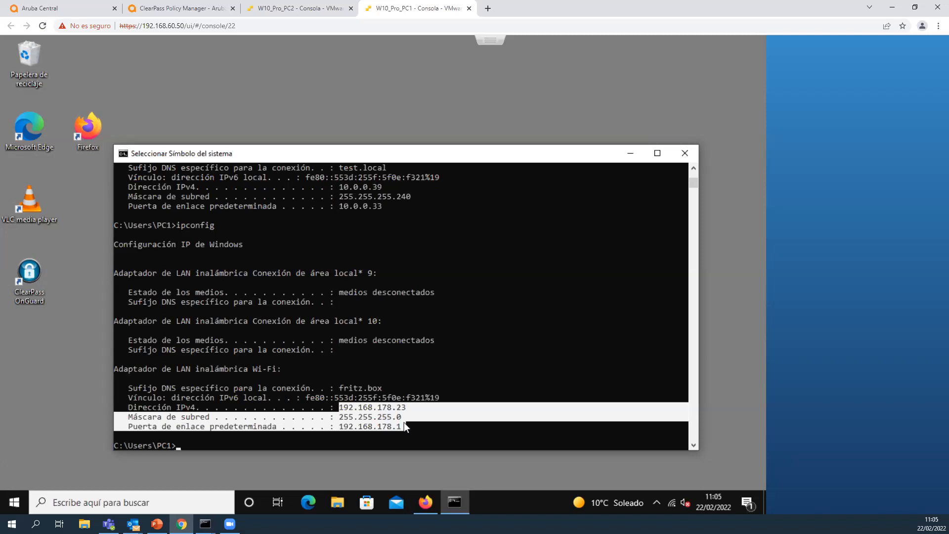
click(672, 504)
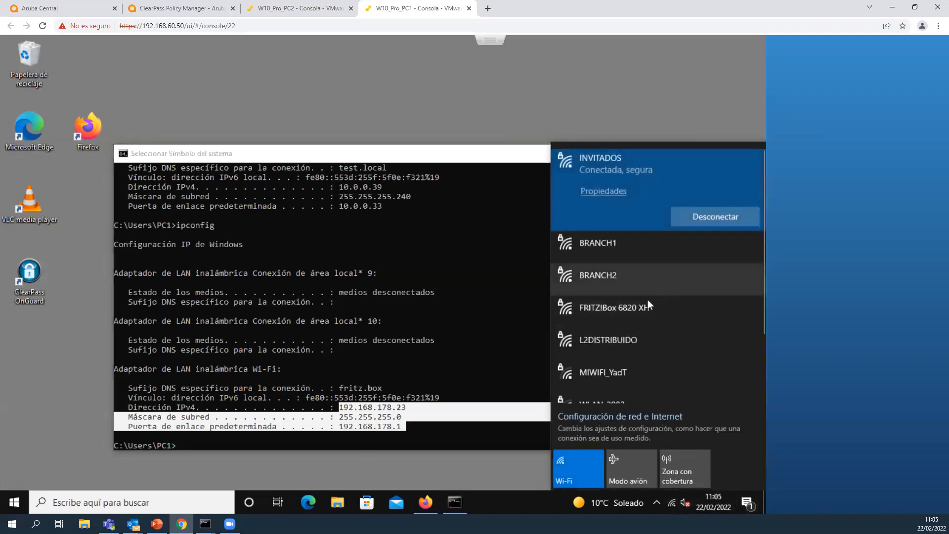
Return to Aruba Central and examine the distributed and centralized DHCP scopes in the MICROBRANCH access points' system configuration.
click(49, 8)
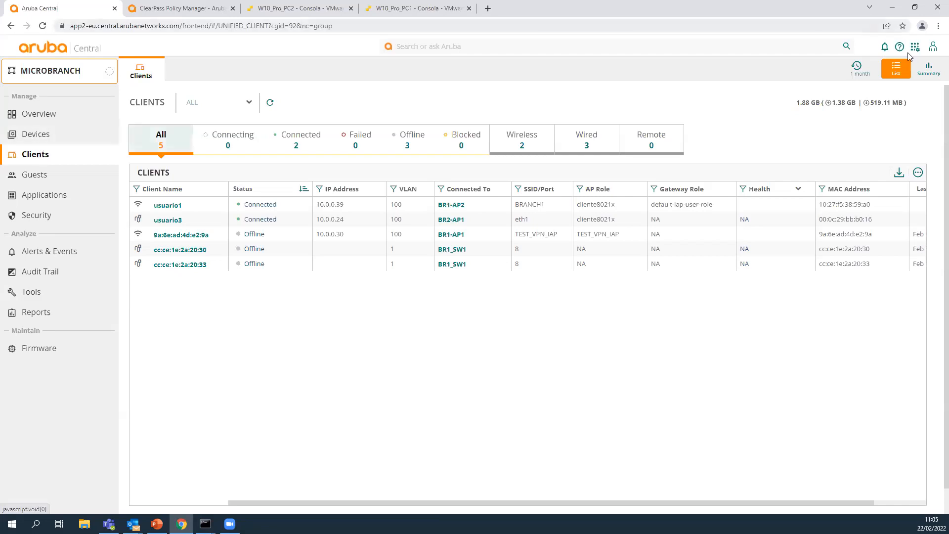
click(36, 134)
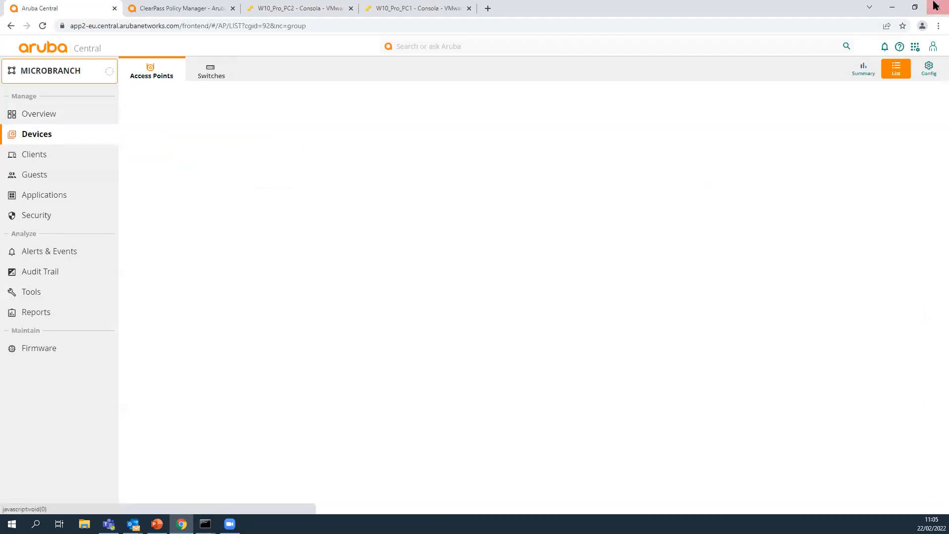
click(927, 70)
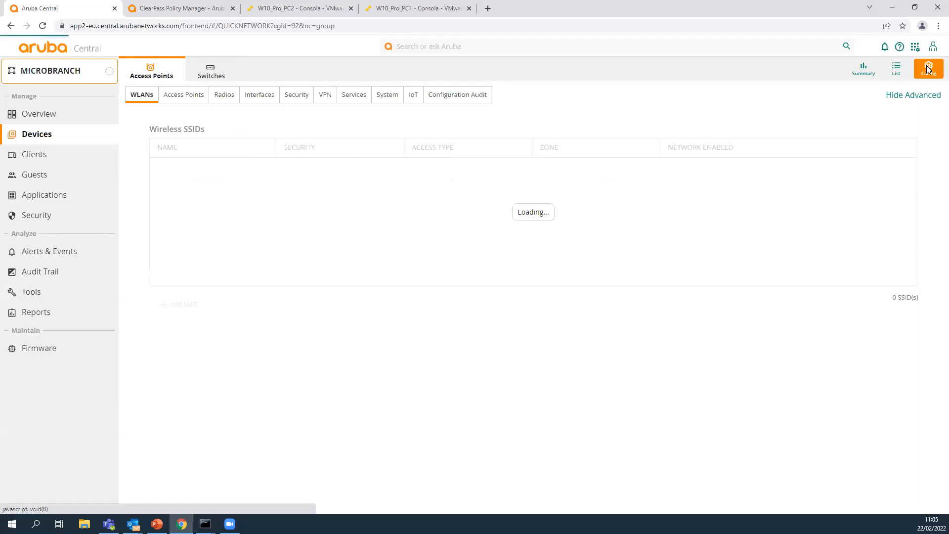
click(355, 95)
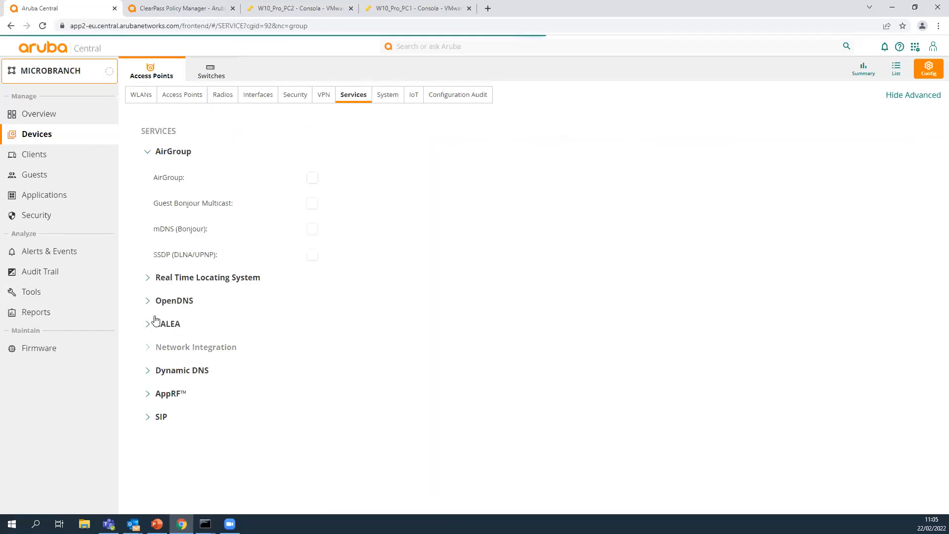
click(389, 96)
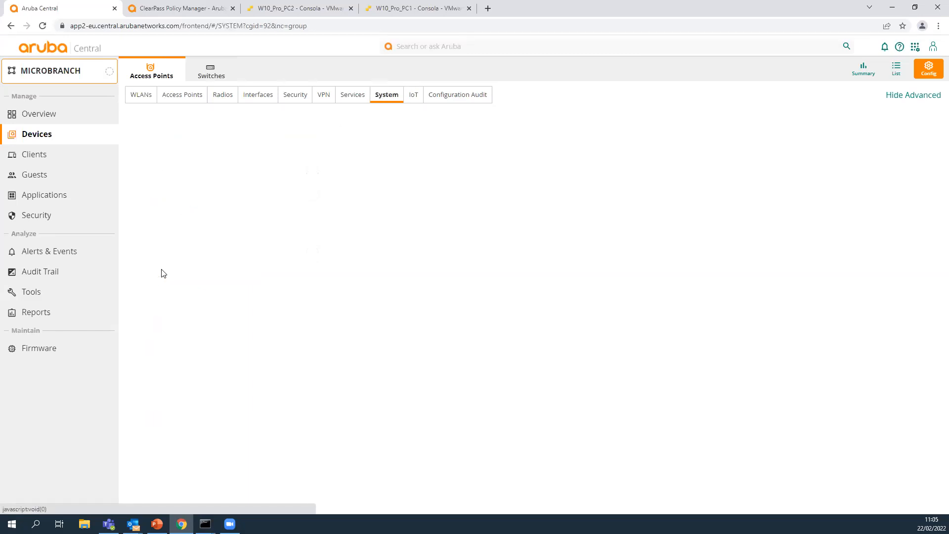
scroll(153, 255, down, 4)
scroll(154, 256, down, 18)
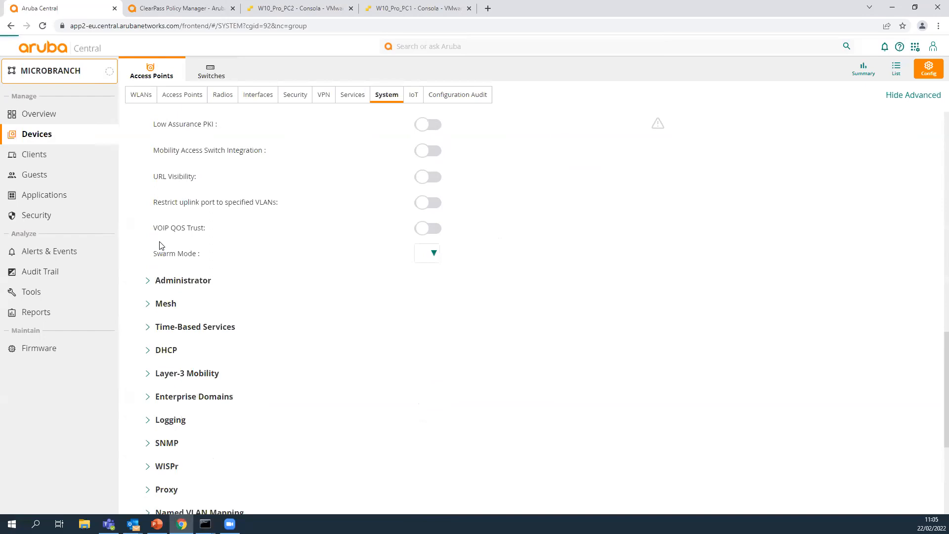
click(148, 279)
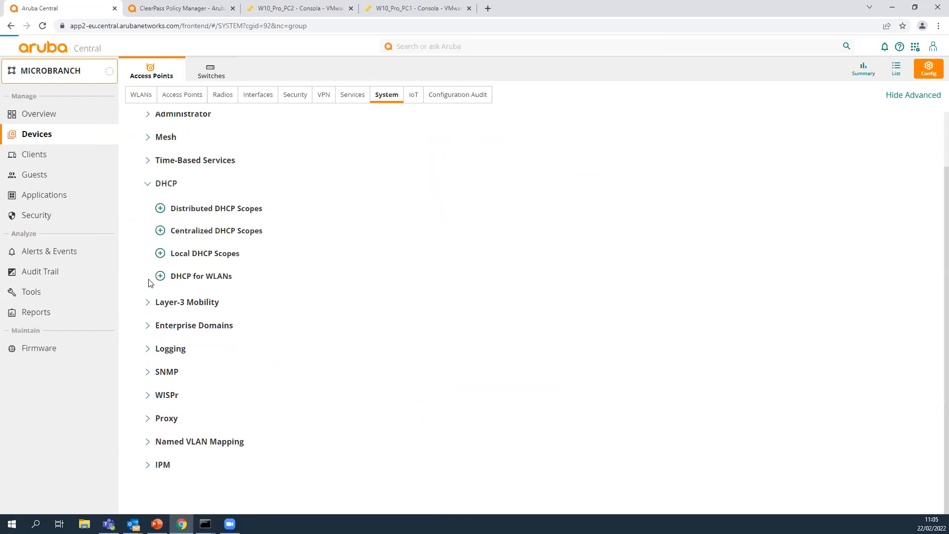
click(160, 208)
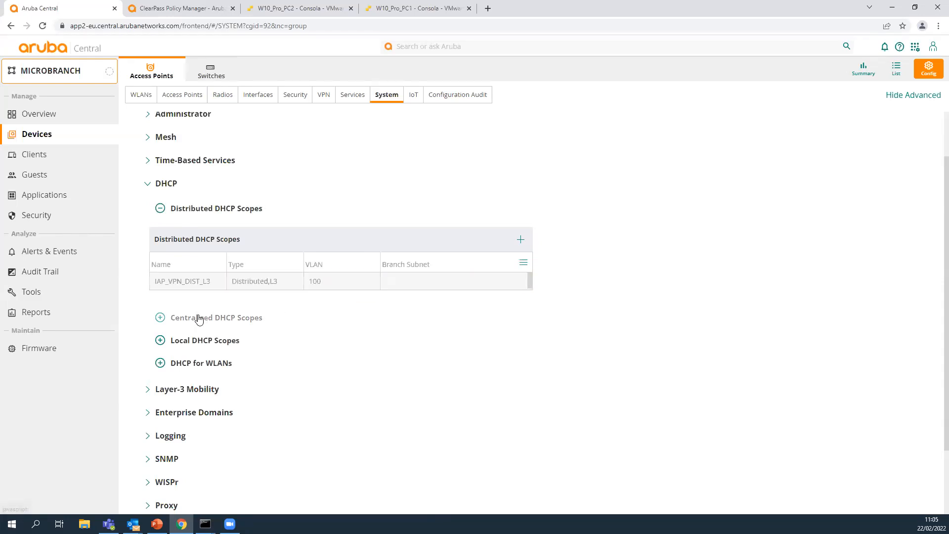
click(160, 318)
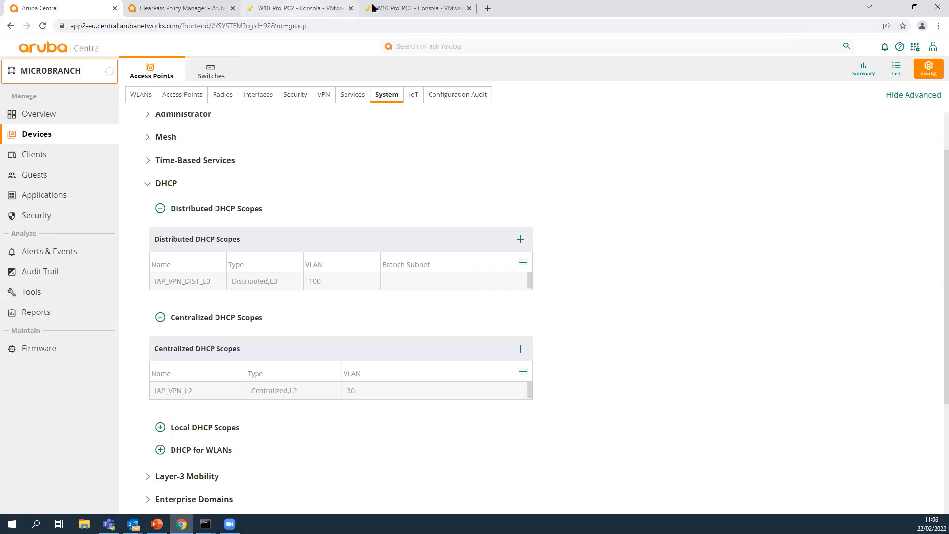
Switch to the PC1 console and connect it to the L2DISTRIBUIDO wireless network by entering the network security key.
click(396, 8)
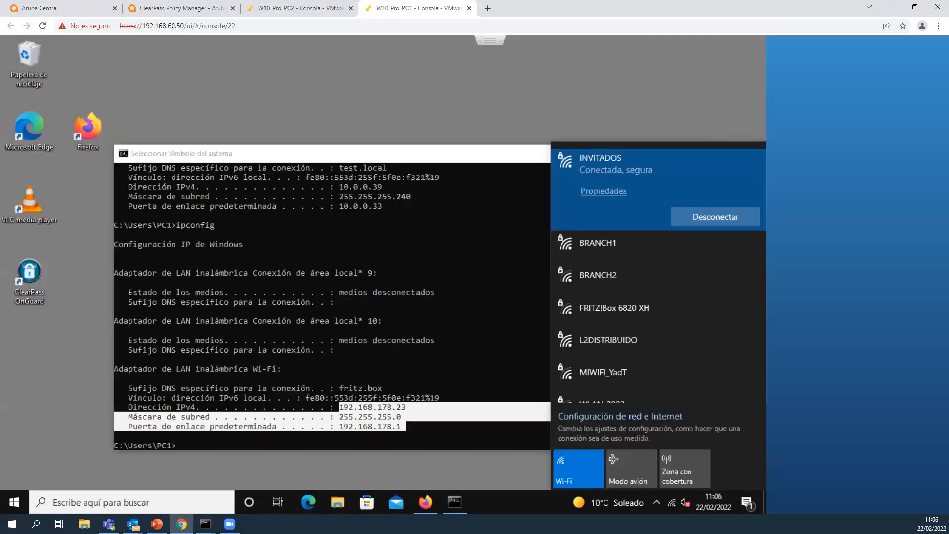
click(606, 340)
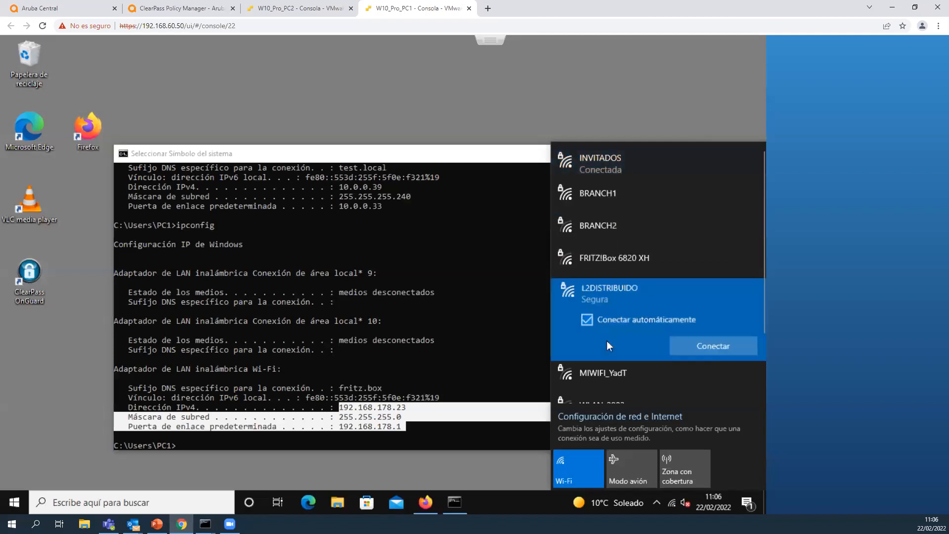
click(701, 343)
text(••••••••••)
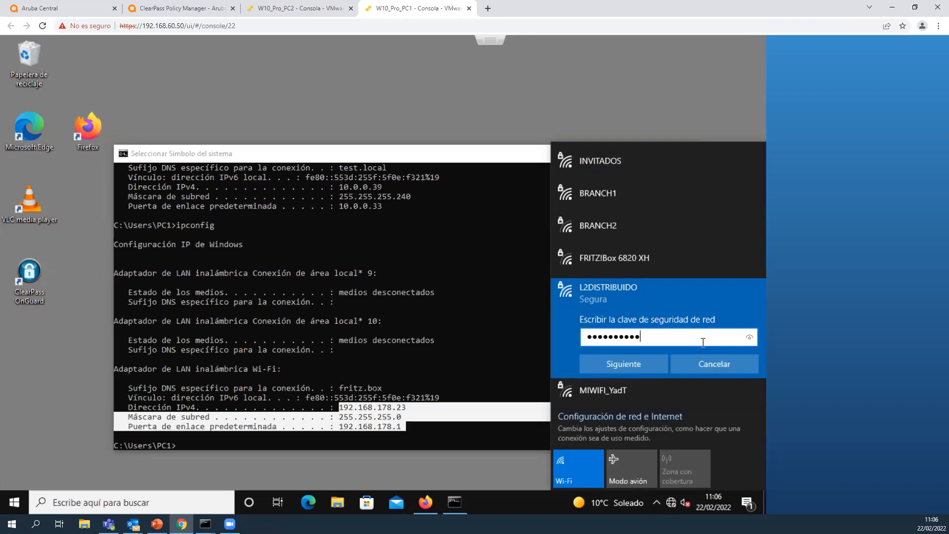
key(Return)
click(711, 387)
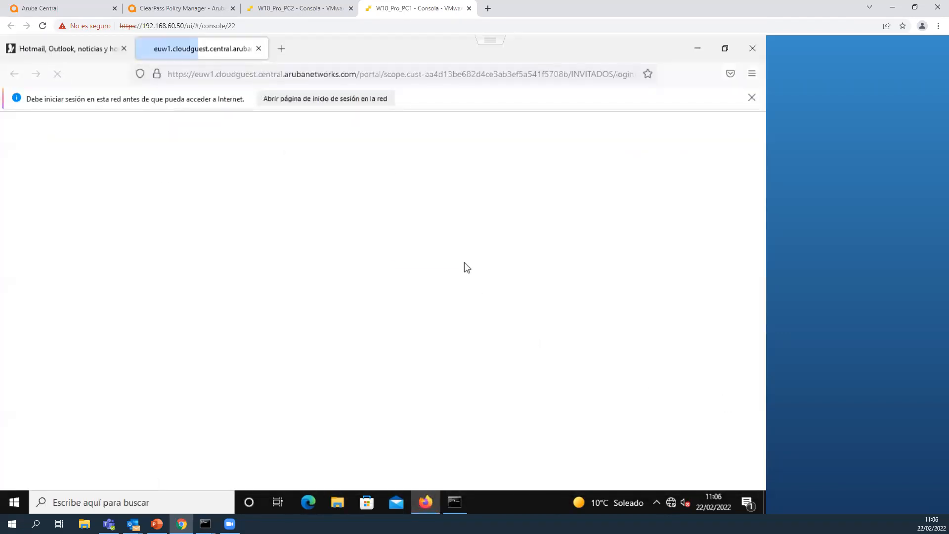
Sign in to the INVITADOS guest portal page with the guest account's saved e-mail and its password.
click(471, 185)
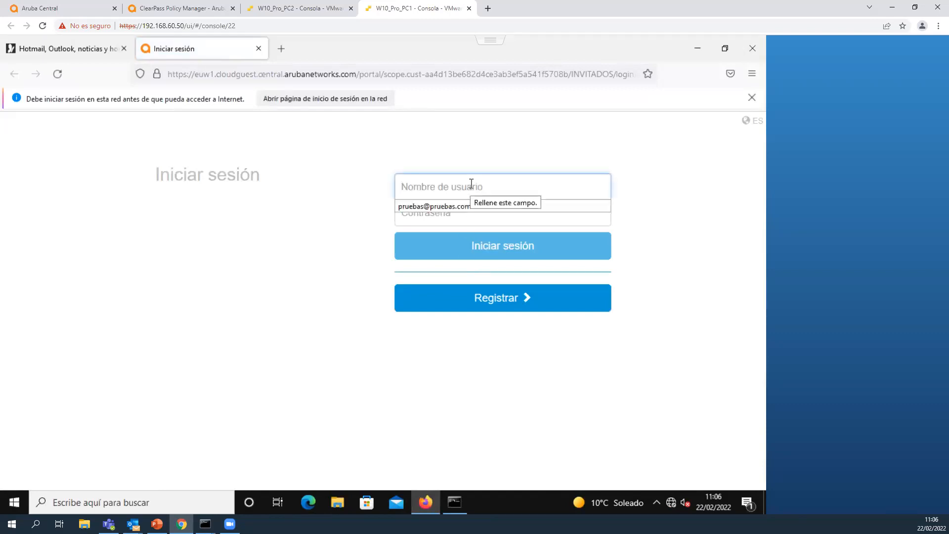
click(459, 207)
click(464, 211)
text(p•••••••••)
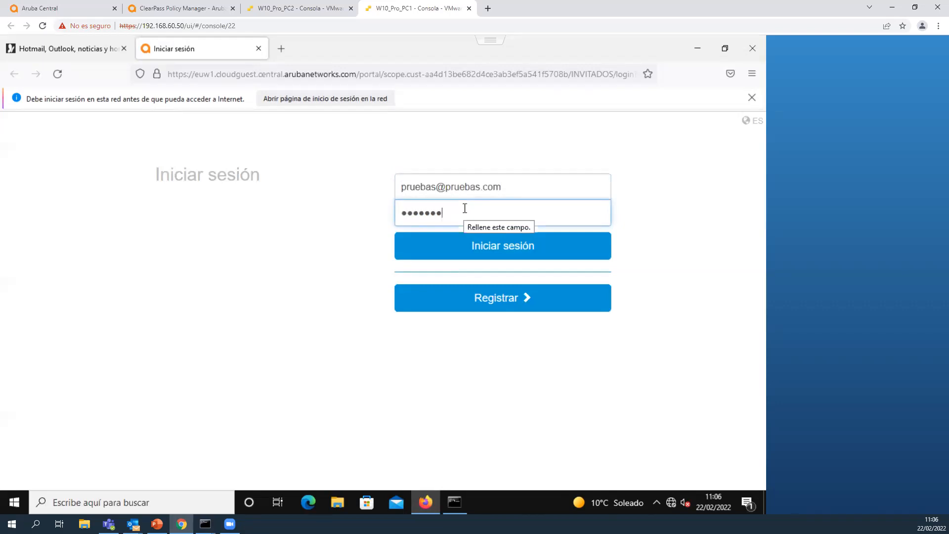
key(Return)
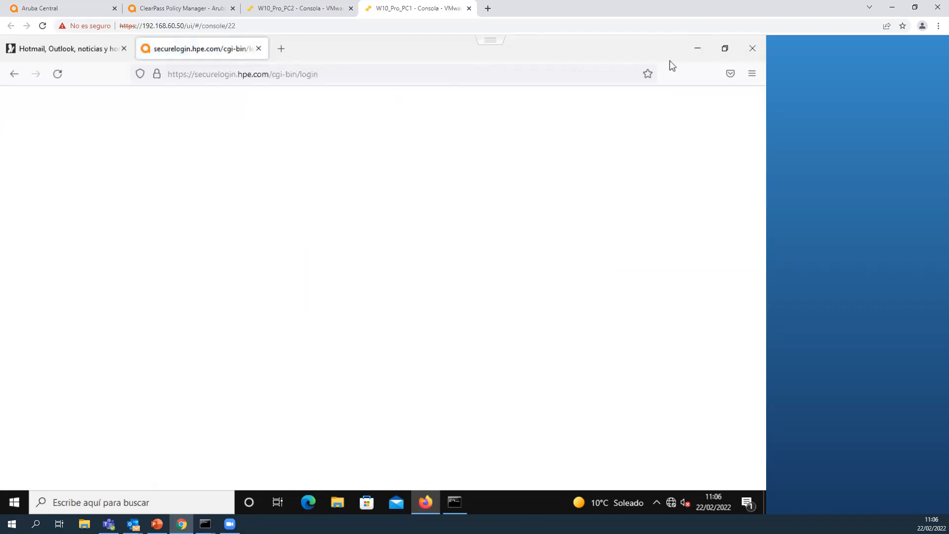
Minimize the browser on PC1 and review the Wi-Fi addressing from the two earlier ipconfig outputs, highlighting each block.
click(703, 47)
scroll(440, 222, up, 2)
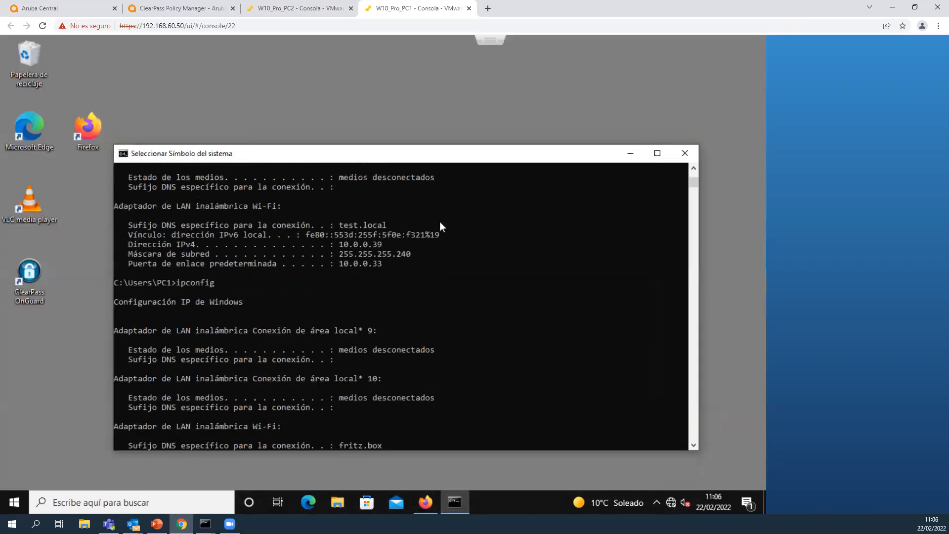
drag(123, 221, 410, 260)
scroll(396, 281, down, 2)
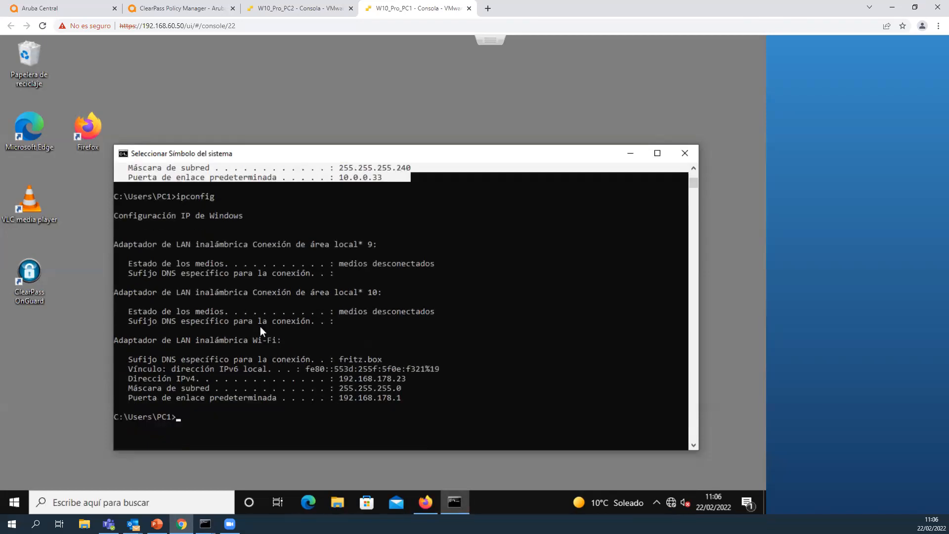
drag(126, 358, 423, 396)
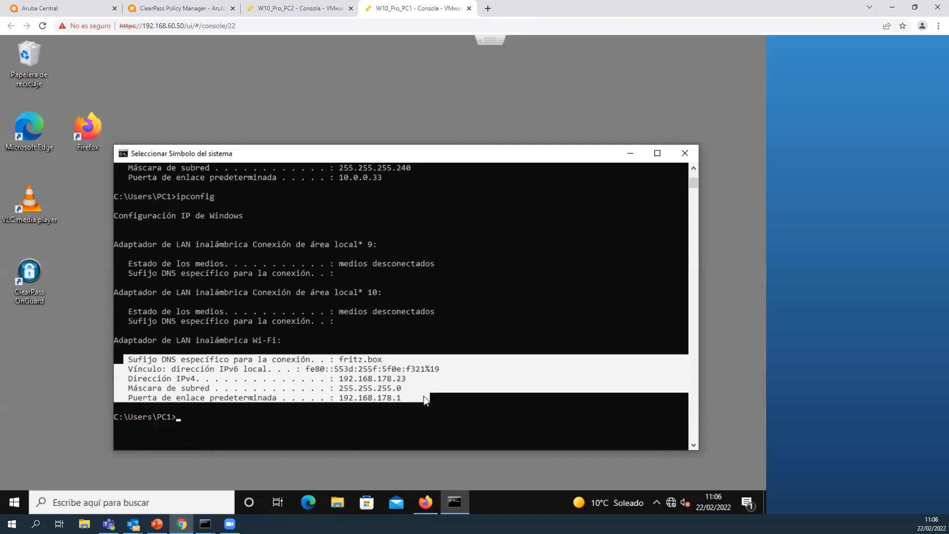
Run ipconfig again on PC1 and highlight the Wi-Fi adapter's IP address, subnet mask and default gateway.
click(301, 414)
text(ipconfig)
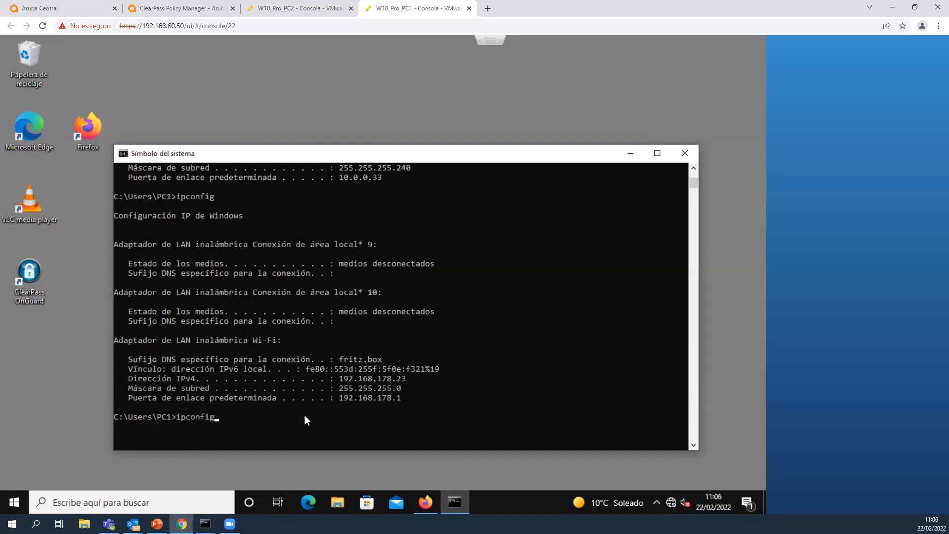
key(Return)
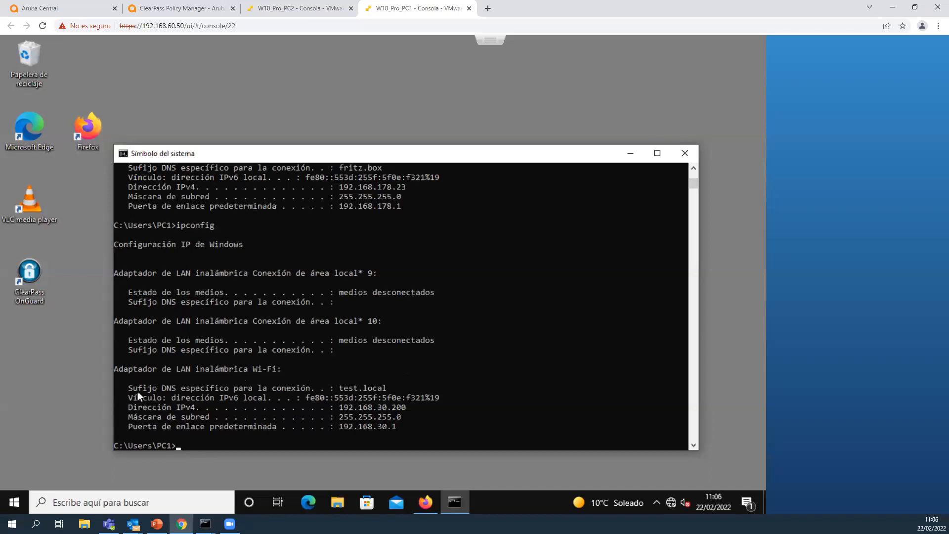
drag(135, 397, 385, 424)
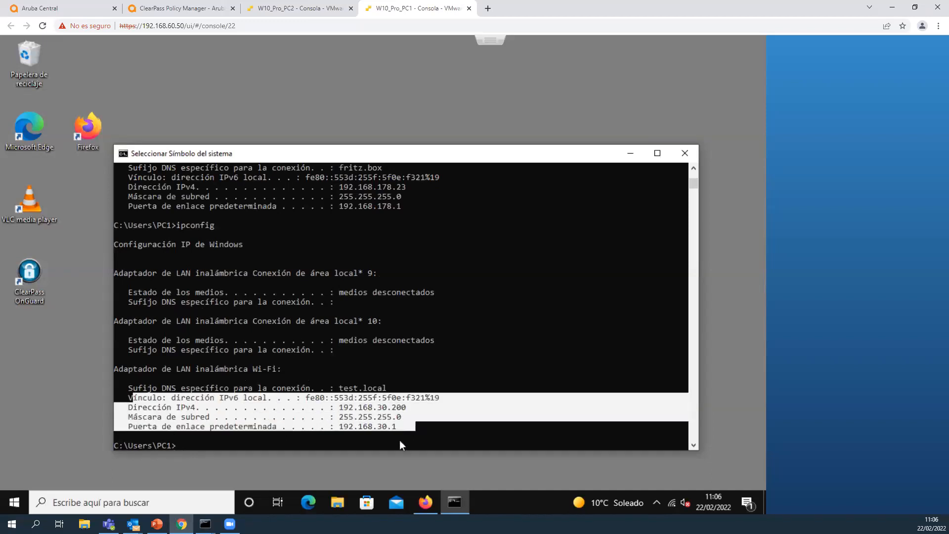
key(ctrl+c)
text(ping www.lne.e)
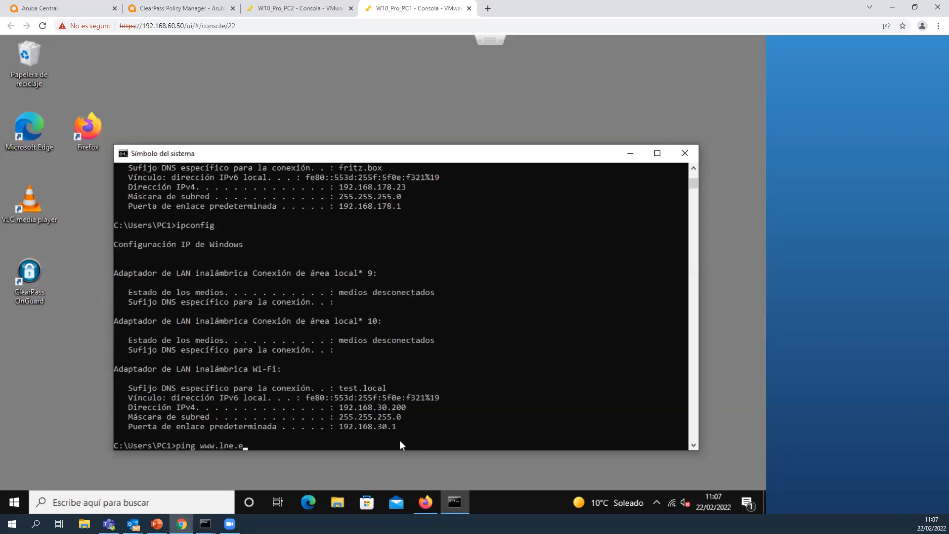
text(s)
key(Return)
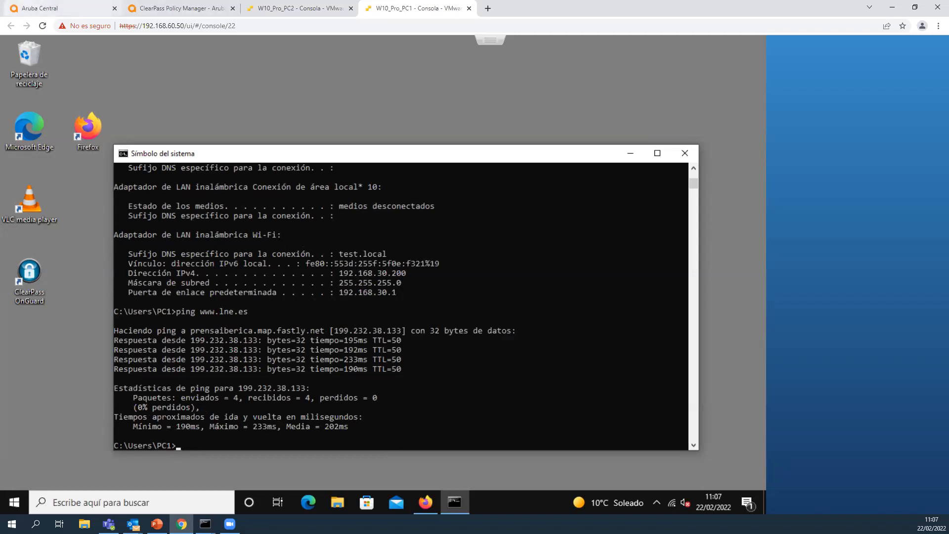
Switch to the PowerPoint presentation and start the slide show from slide 18, "2. Configuración VPN".
click(157, 523)
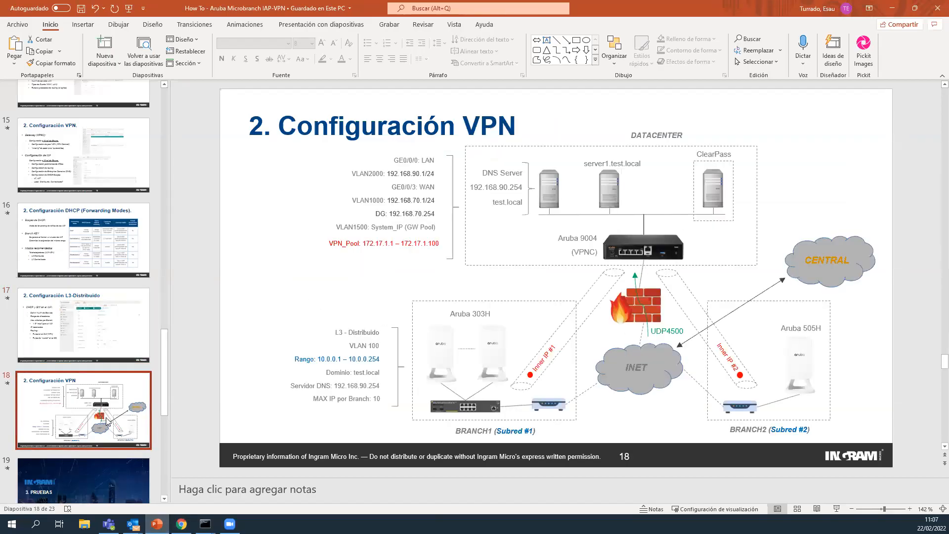
click(835, 510)
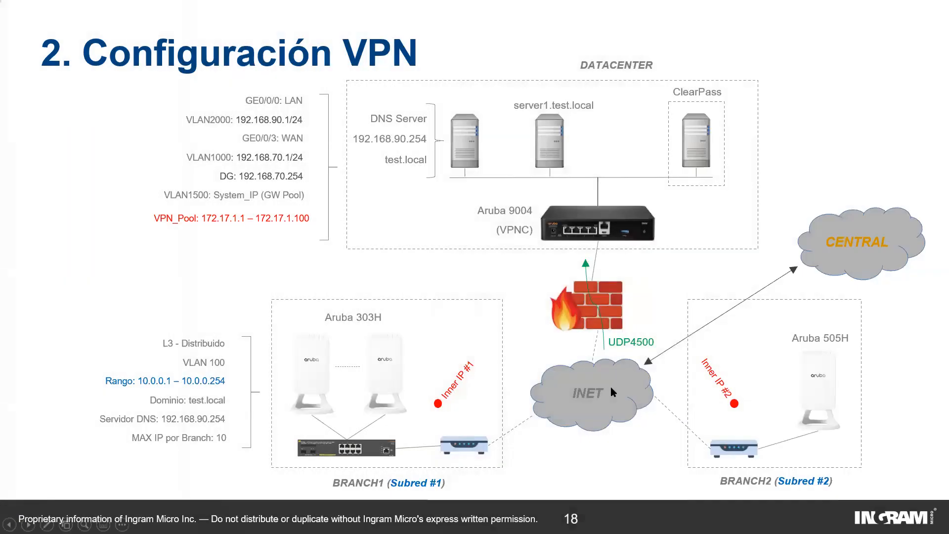